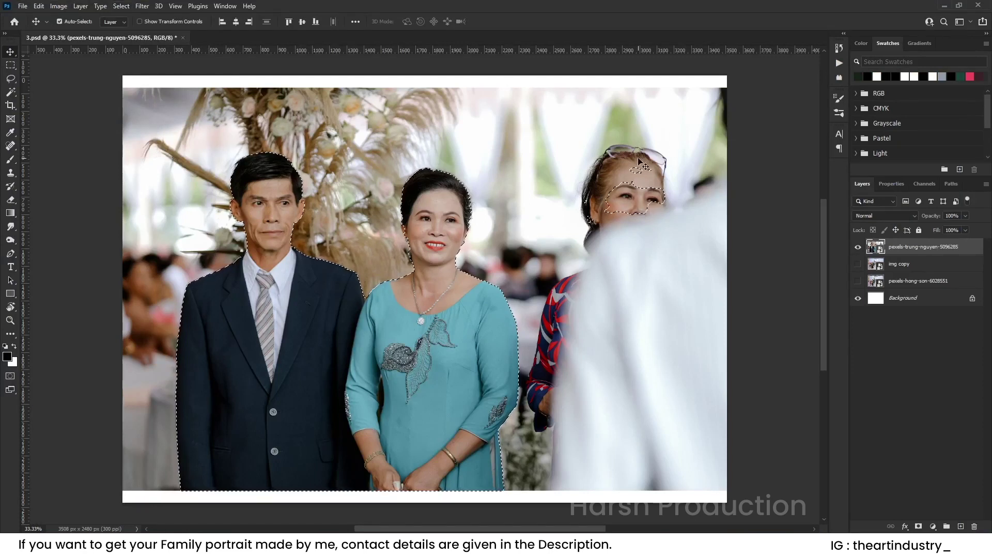
# Step: Subtract the face of the woman with glasses from the selection with the Lasso, leaving only the couple selected
pyautogui.press('l')
pyautogui.moveTo(647, 106); pyautogui.dragTo(551, 166)
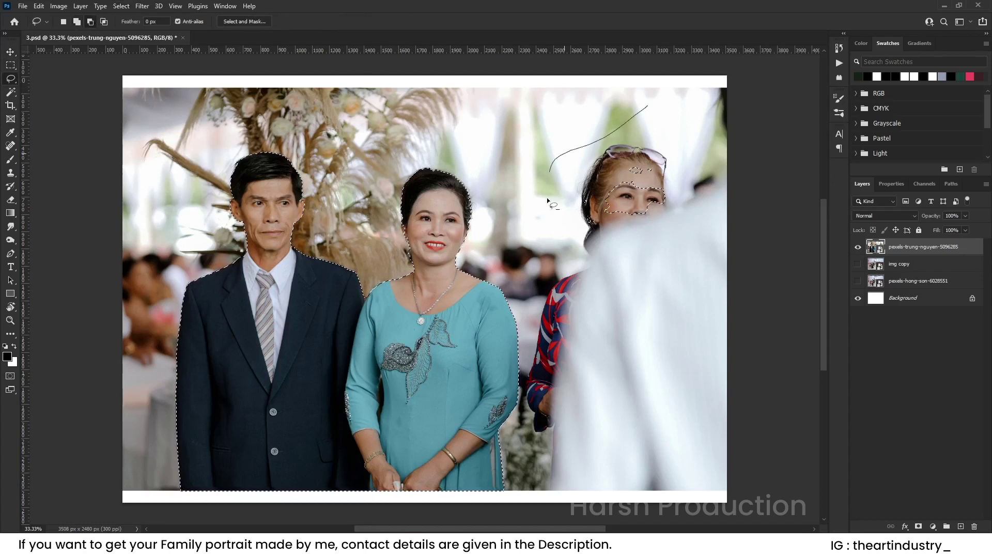
pyautogui.moveTo(573, 121); pyautogui.dragTo(574, 128)
pyautogui.scroll(-3, 592, 152)
pyautogui.moveTo(560, 209); pyautogui.dragTo(526, 210)
pyautogui.scroll(1, 496, 221)
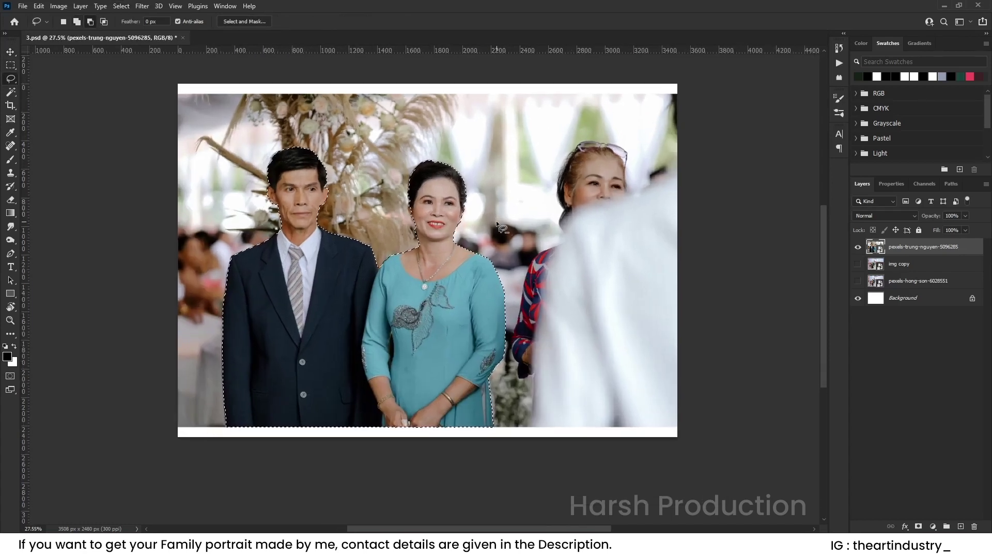
# Step: Mask the photo layer to the couple's selection and rename the layer as parents
pyautogui.click(918, 526)
pyautogui.doubleClick(973, 247)
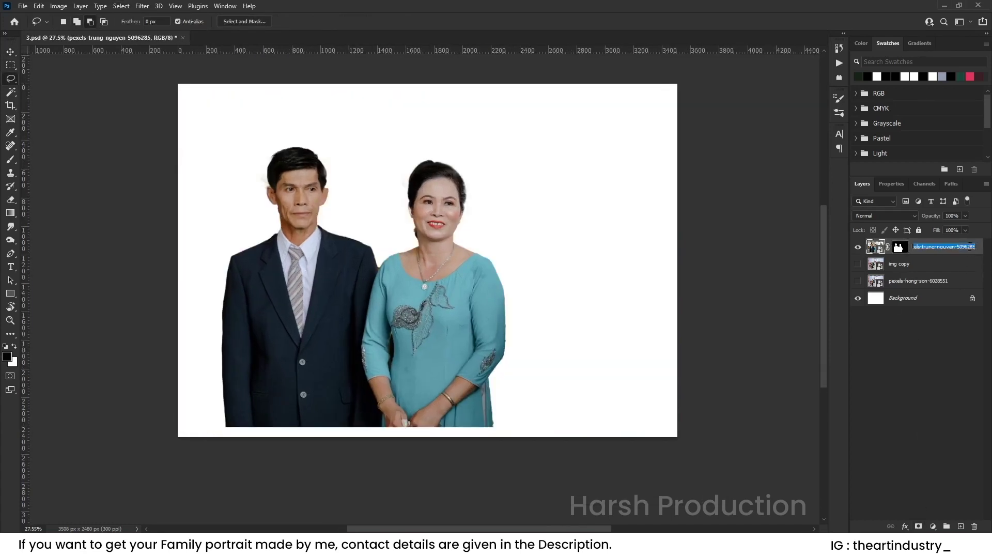
pyautogui.press('Return')
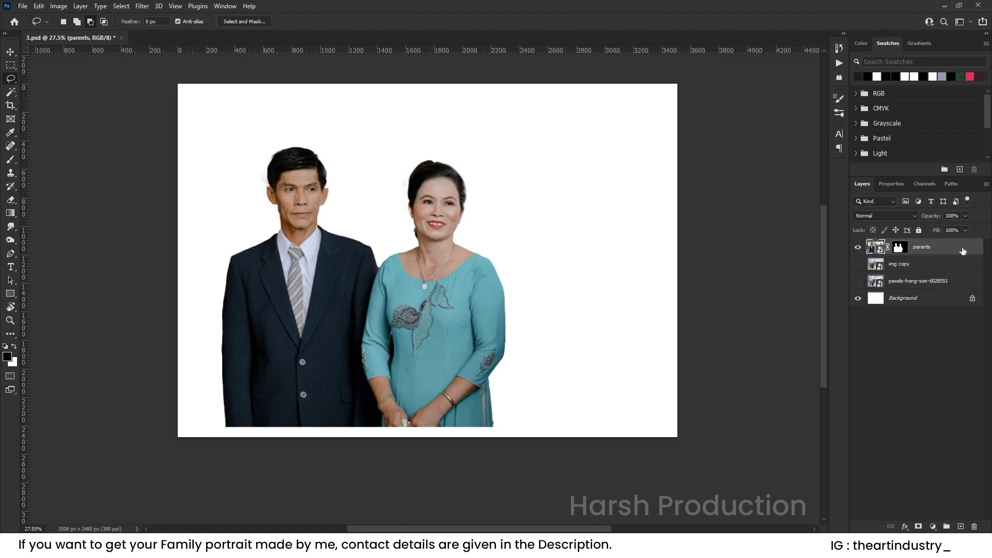
# Step: Scale the parents layer down to about 59.5% and move the couple to the upper middle of the canvas
pyautogui.hotkey('ctrl', 't')
pyautogui.hotkey('ctrl', '-')
pyautogui.moveTo(422, 103); pyautogui.dragTo(432, 291)
pyautogui.moveTo(434, 371); pyautogui.dragTo(443, 203)
pyautogui.moveTo(432, 243); pyautogui.dragTo(437, 257)
pyautogui.moveTo(431, 116); pyautogui.dragTo(432, 76)
pyautogui.click(512, 22)
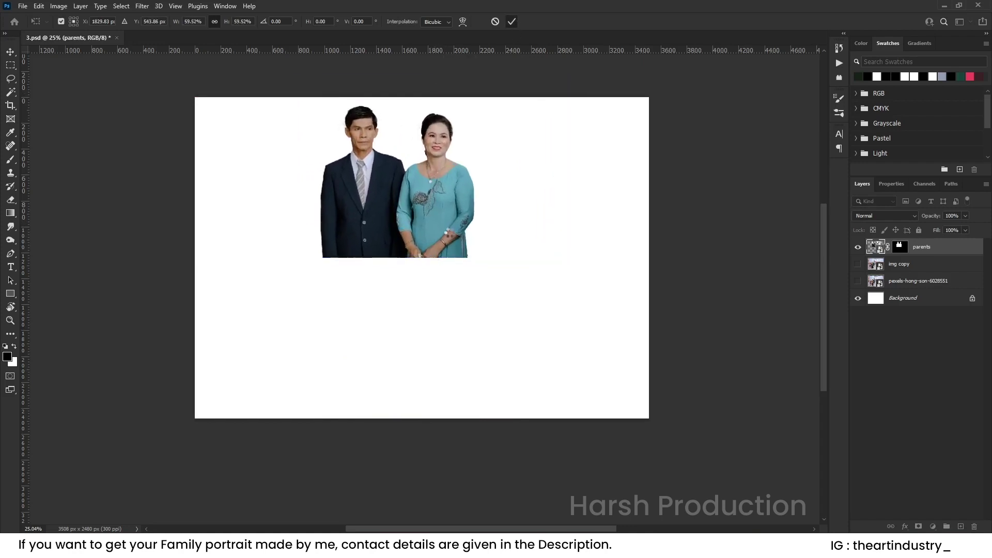
pyautogui.press('l')
pyautogui.click(11, 51)
pyautogui.moveTo(428, 223); pyautogui.dragTo(437, 223)
# Step: Export the canvas as 3.jpg into the Order 03 Raw folder
pyautogui.click(23, 6)
pyautogui.moveTo(34, 165)
pyautogui.click(242, 174)
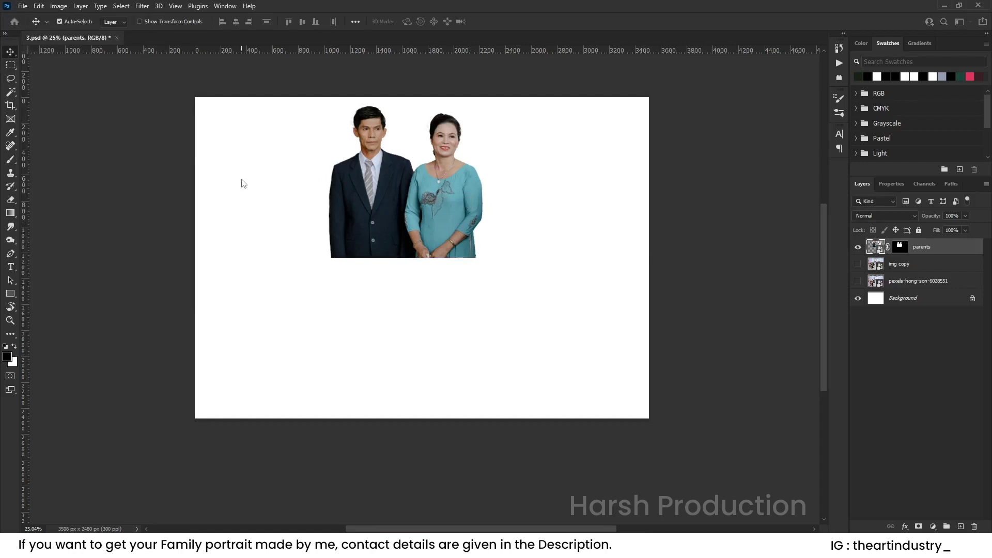
pyautogui.click(591, 236)
pyautogui.click(579, 258)
pyautogui.click(632, 454)
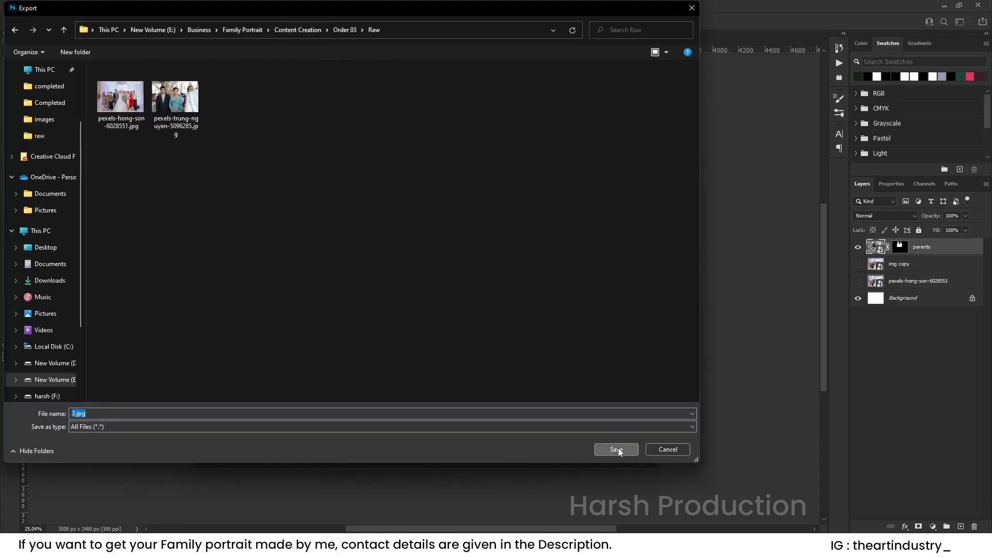
pyautogui.click(616, 449)
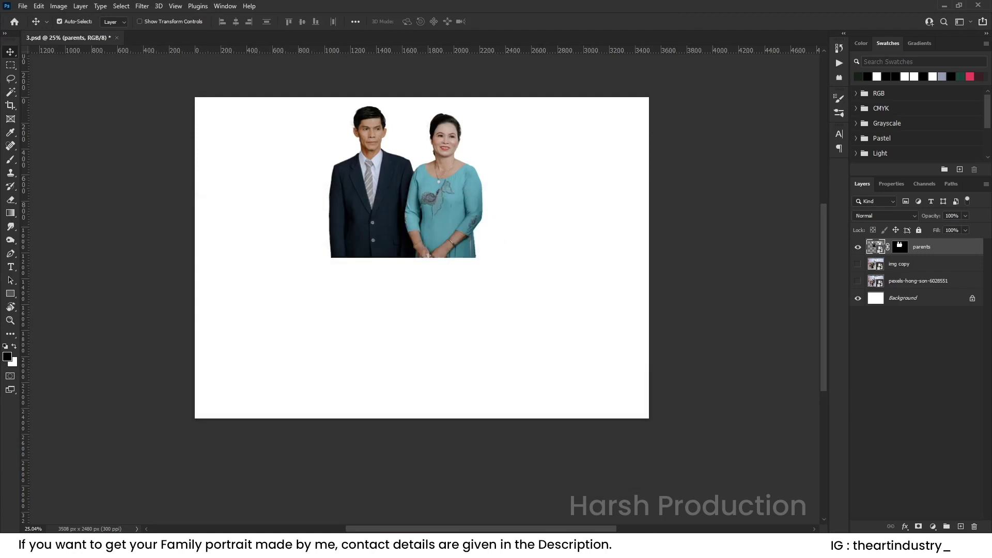
# Step: Switch to Adobe Firefly in the browser, open Generative fill with its user guidelines accepted, and load the recent file 3.jpg
pyautogui.moveTo(453, 547)
pyautogui.click(504, 500)
pyautogui.scroll(2, 419, 266)
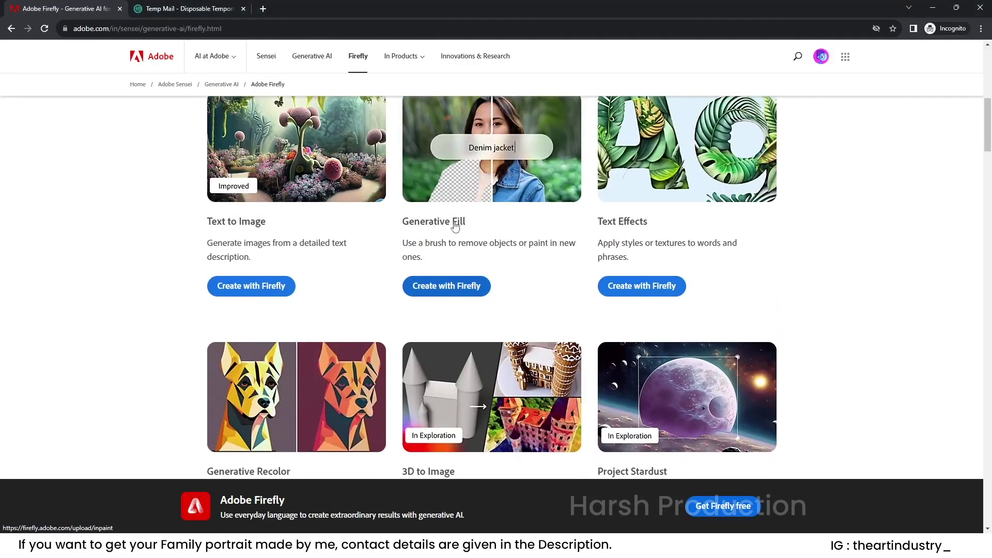
pyautogui.click(457, 286)
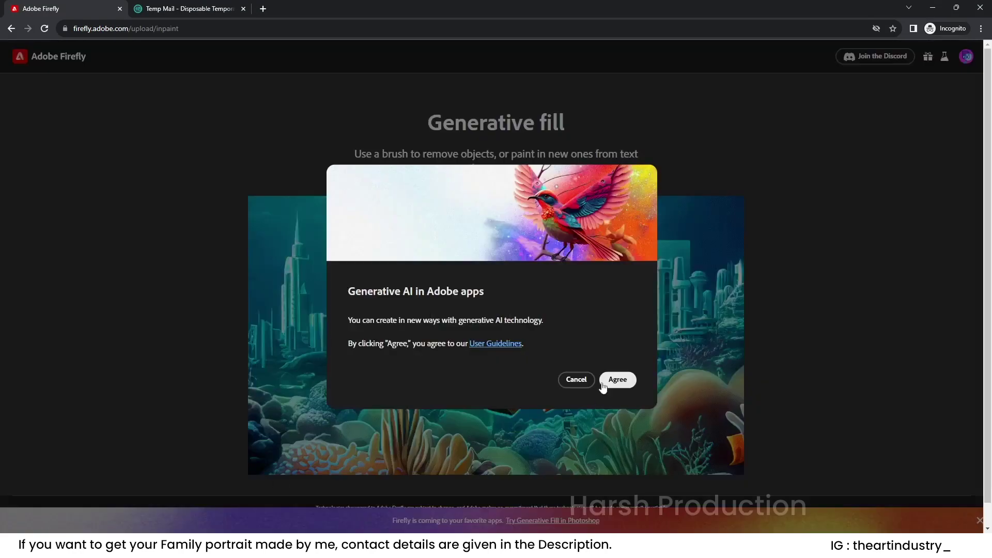
pyautogui.click(603, 385)
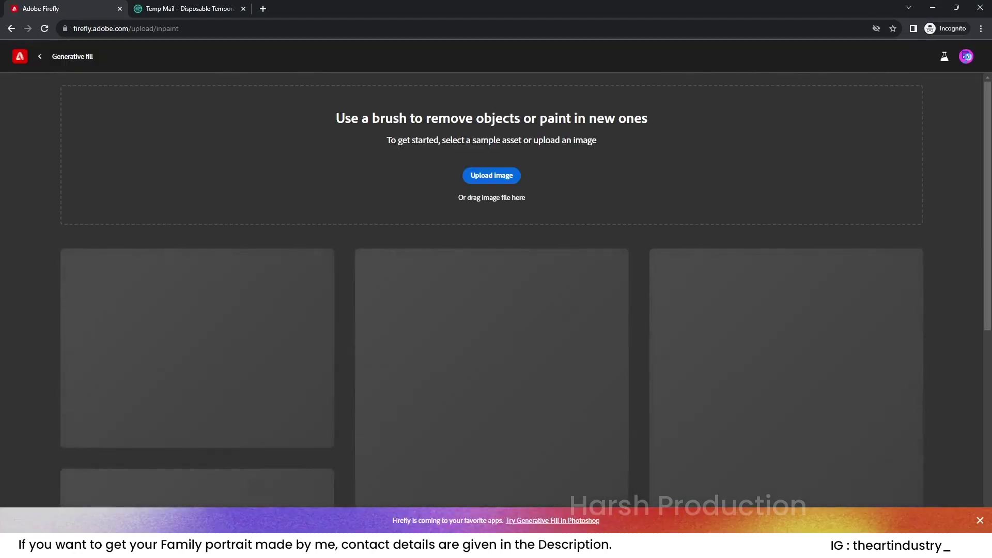
pyautogui.press('super+e')
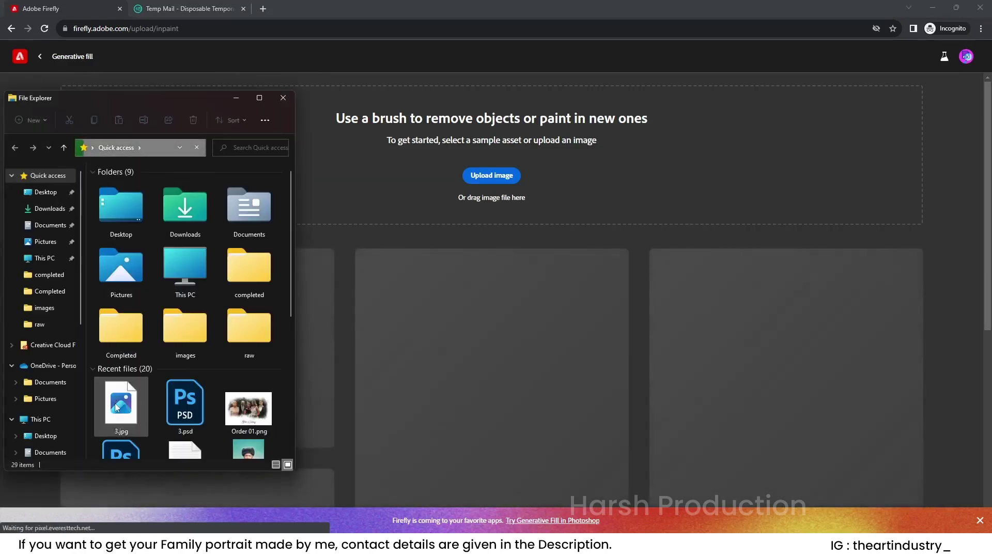
pyautogui.doubleClick(121, 408)
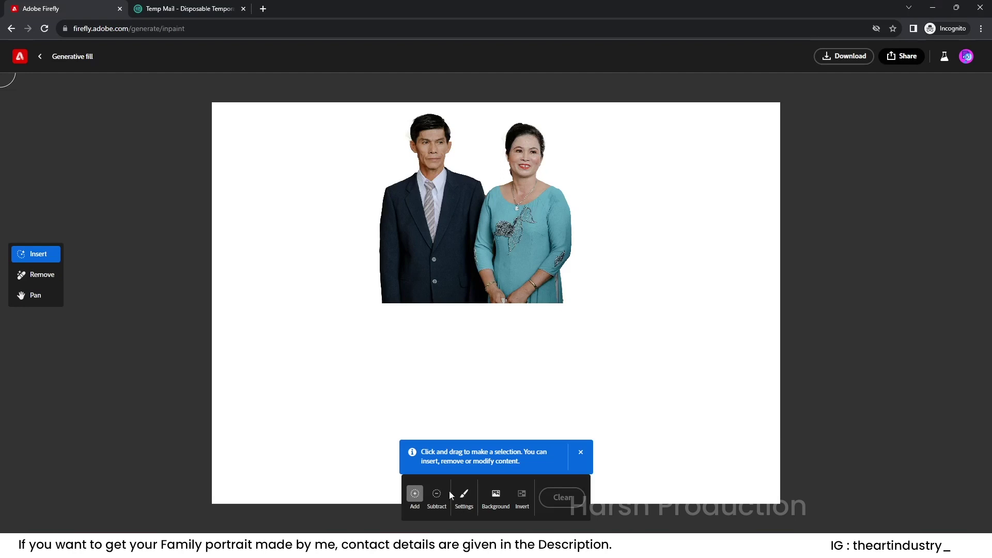
# Step: Brush out the area below the couple down to the image's lower edge and generate a fill without a prompt
pyautogui.moveTo(432, 352)
pyautogui.mouseDown()
pyautogui.moveTo(436, 381)
pyautogui.moveTo(412, 326)
pyautogui.moveTo(389, 310)
pyautogui.moveTo(560, 309)
pyautogui.moveTo(552, 367)
pyautogui.moveTo(530, 332)
pyautogui.moveTo(398, 319)
pyautogui.moveTo(394, 388)
pyautogui.moveTo(407, 331)
pyautogui.moveTo(411, 377)
pyautogui.mouseUp()
pyautogui.moveTo(399, 279)
pyautogui.mouseDown()
pyautogui.moveTo(395, 355)
pyautogui.moveTo(427, 284)
pyautogui.moveTo(464, 243)
pyautogui.moveTo(513, 259)
pyautogui.moveTo(453, 291)
pyautogui.moveTo(456, 256)
pyautogui.moveTo(527, 288)
pyautogui.moveTo(551, 282)
pyautogui.moveTo(527, 351)
pyautogui.moveTo(406, 385)
pyautogui.moveTo(498, 309)
pyautogui.mouseUp()
pyautogui.moveTo(386, 330)
pyautogui.mouseDown()
pyautogui.moveTo(391, 411)
pyautogui.moveTo(420, 387)
pyautogui.moveTo(410, 387)
pyautogui.moveTo(448, 410)
pyautogui.moveTo(542, 405)
pyautogui.moveTo(561, 374)
pyautogui.moveTo(557, 284)
pyautogui.moveTo(526, 417)
pyautogui.mouseUp()
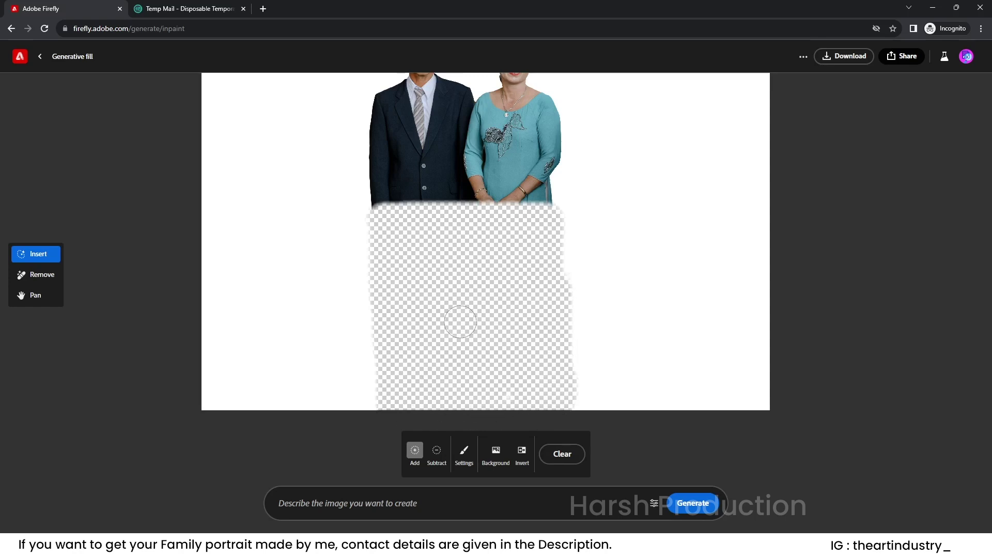
pyautogui.scroll(2, 395, 266)
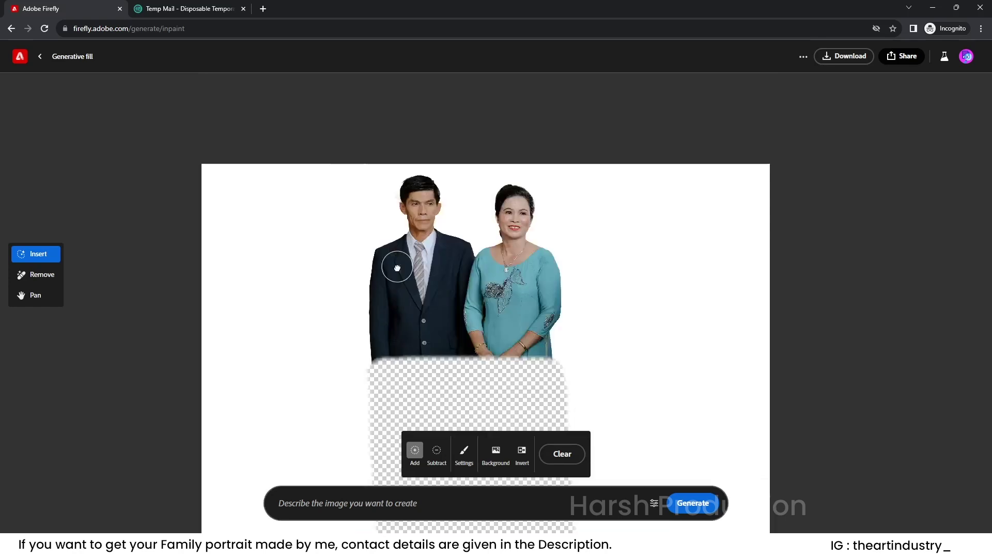
pyautogui.click(692, 505)
pyautogui.scroll(-2, 481, 191)
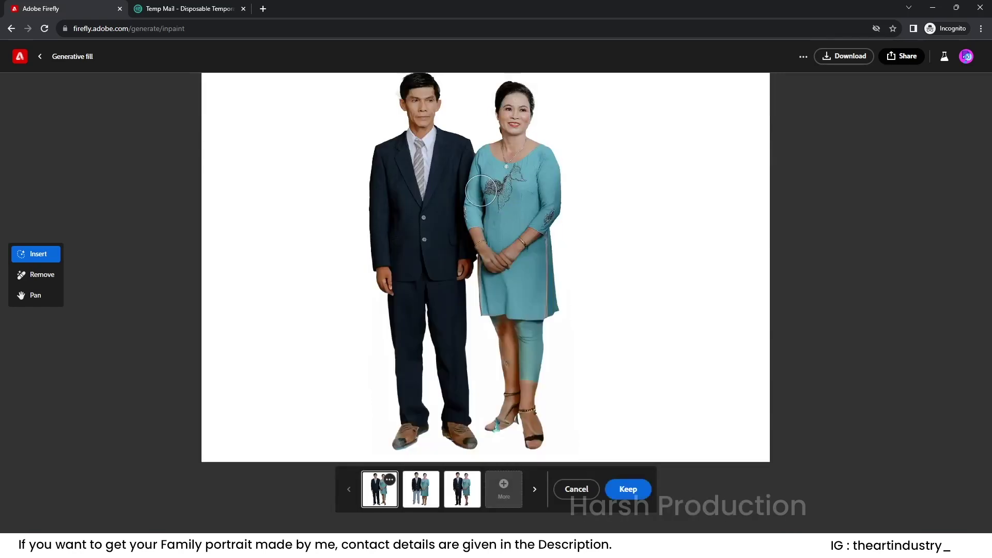
# Step: Compare the three generated lower-body variations and request more variations
pyautogui.click(459, 495)
pyautogui.click(428, 486)
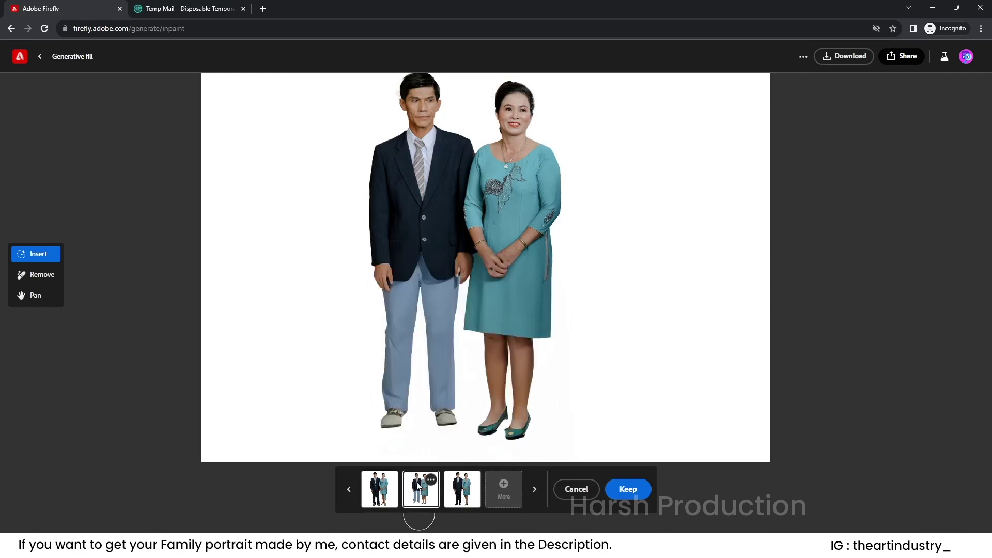
pyautogui.click(391, 490)
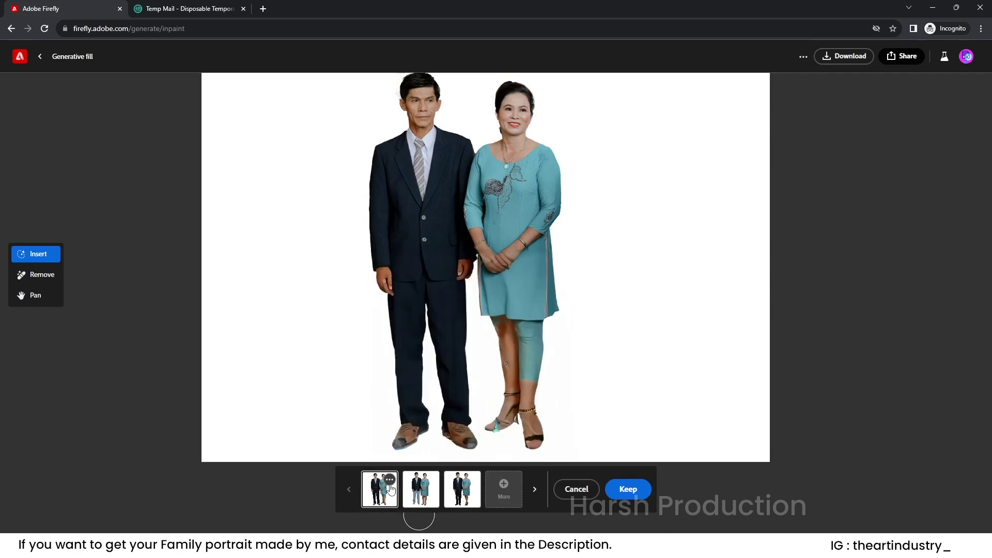
pyautogui.scroll(-2, 420, 314)
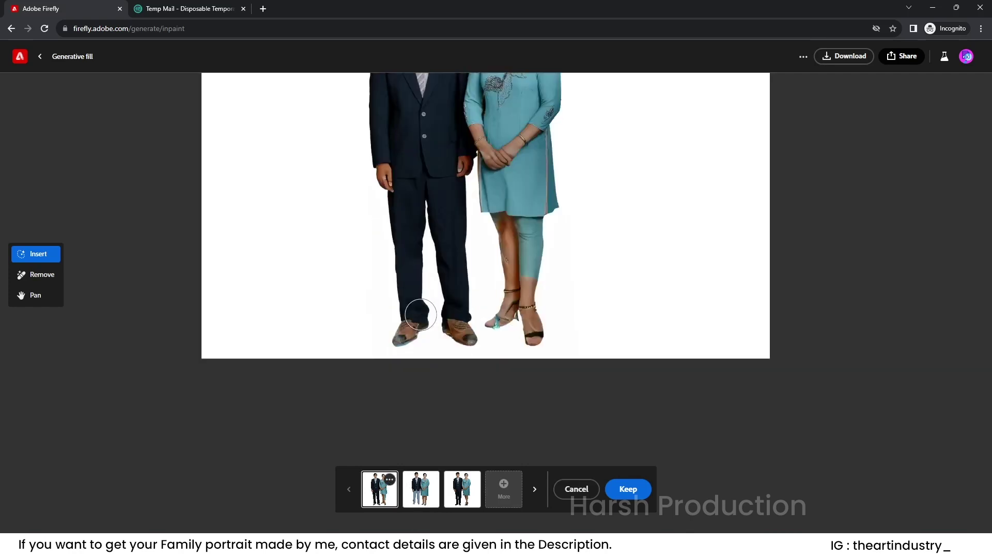
pyautogui.scroll(1, 420, 314)
pyautogui.click(501, 490)
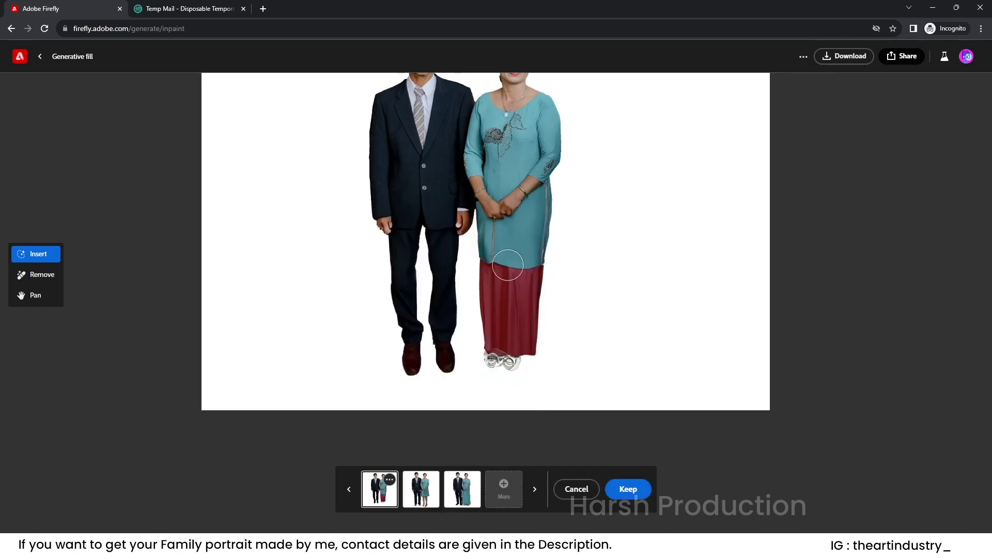
# Step: Compare the new variations and keep the one with dark trousers and the full-length teal dress
pyautogui.click(463, 499)
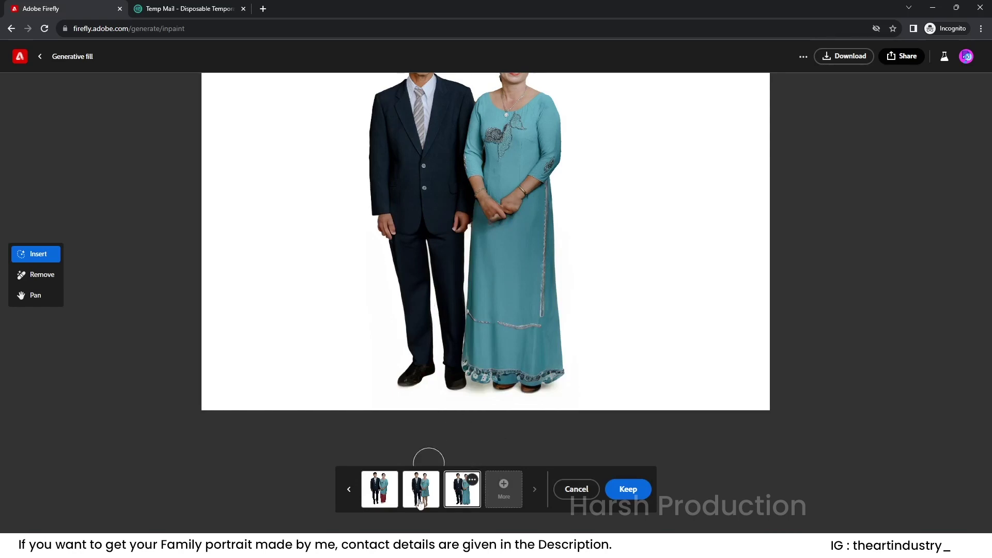
pyautogui.click(424, 496)
pyautogui.click(389, 495)
pyautogui.click(463, 495)
pyautogui.click(628, 488)
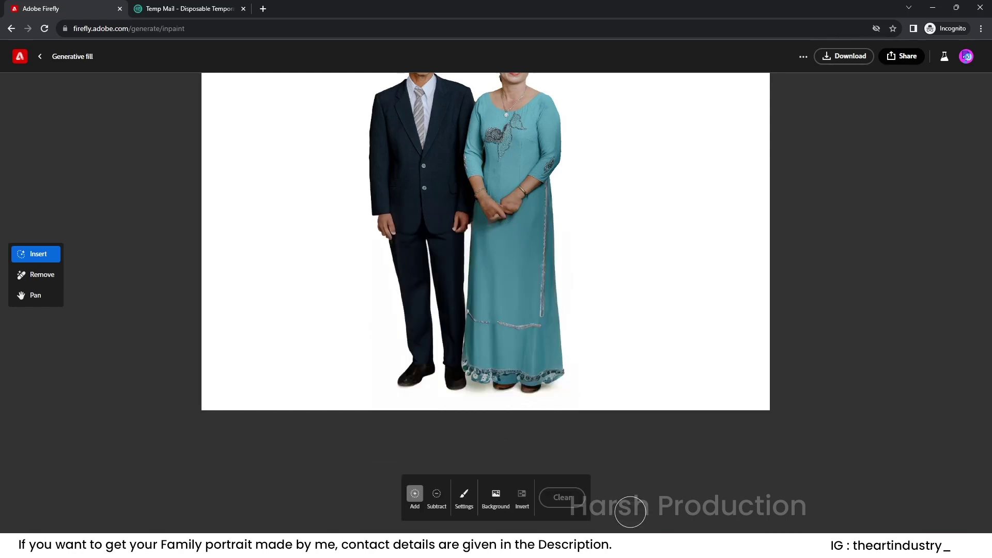
# Step: Brush out the woman's clasped hands below her bracelets
pyautogui.scroll(3, 518, 187)
pyautogui.scroll(-4, 512, 266)
pyautogui.scroll(6, 506, 155)
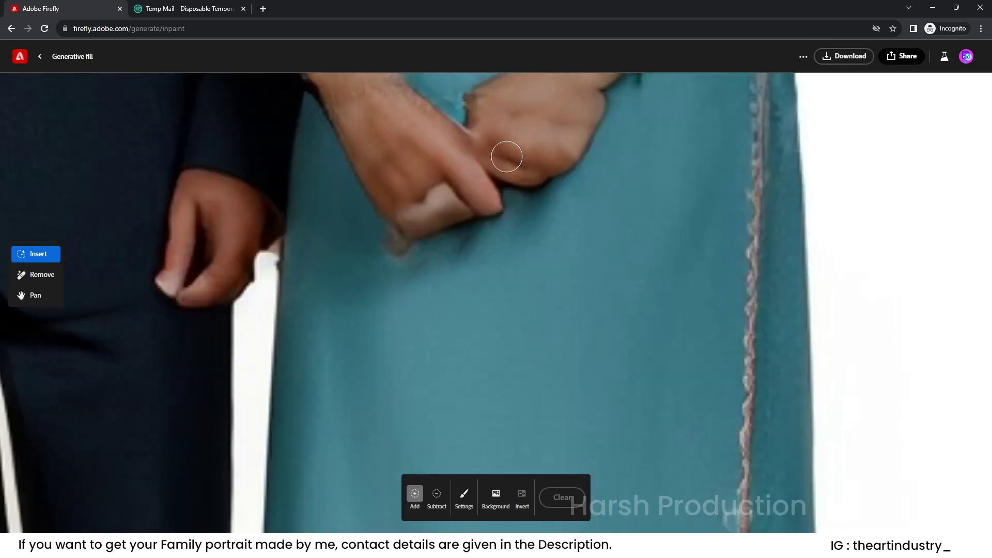
pyautogui.press('space')
pyautogui.moveTo(481, 173); pyautogui.dragTo(476, 269)
pyautogui.moveTo(493, 208)
pyautogui.mouseDown()
pyautogui.moveTo(369, 227)
pyautogui.moveTo(381, 396)
pyautogui.moveTo(609, 350)
pyautogui.moveTo(613, 195)
pyautogui.moveTo(504, 203)
pyautogui.moveTo(398, 242)
pyautogui.moveTo(381, 311)
pyautogui.moveTo(395, 372)
pyautogui.moveTo(607, 348)
pyautogui.moveTo(614, 240)
pyautogui.moveTo(558, 328)
pyautogui.moveTo(411, 334)
pyautogui.moveTo(406, 245)
pyautogui.moveTo(579, 208)
pyautogui.moveTo(589, 310)
pyautogui.moveTo(397, 344)
pyautogui.moveTo(615, 303)
pyautogui.moveTo(529, 243)
pyautogui.moveTo(403, 273)
pyautogui.moveTo(524, 318)
pyautogui.moveTo(588, 241)
pyautogui.moveTo(406, 278)
pyautogui.moveTo(428, 315)
pyautogui.moveTo(455, 281)
pyautogui.moveTo(584, 265)
pyautogui.moveTo(492, 230)
pyautogui.mouseUp()
# Step: Generate a fill for the brushed hand area with the prompt "holding wallet"
pyautogui.click(383, 507)
pyautogui.write('h')
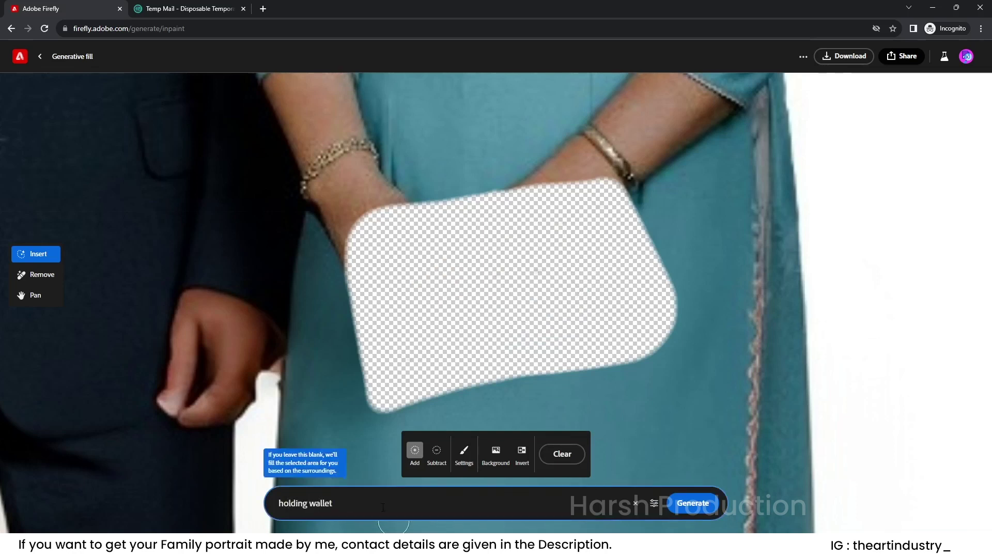
pyautogui.write('olding wallet')
pyautogui.click(689, 504)
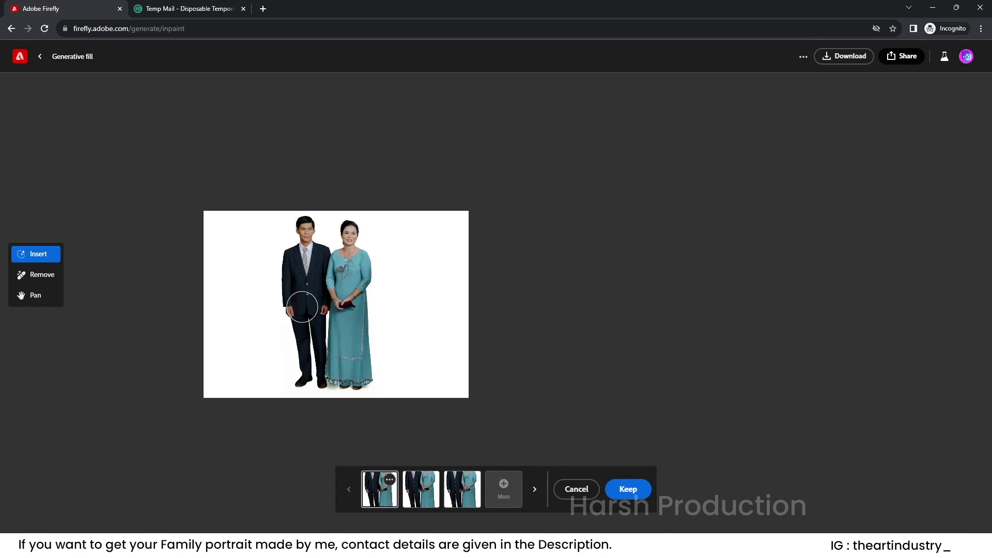
# Step: Compare the generated wallet variations and discard them
pyautogui.scroll(3, 377, 308)
pyautogui.scroll(-2, 342, 356)
pyautogui.scroll(5, 342, 356)
pyautogui.click(417, 499)
pyautogui.click(462, 493)
pyautogui.click(422, 493)
pyautogui.click(387, 492)
pyautogui.click(569, 496)
# Step: Generate a fill for the brushed hand area with the prompt "holding Flowers"
pyautogui.moveTo(333, 503); pyautogui.dragTo(311, 503)
pyautogui.write('holding Flowers')
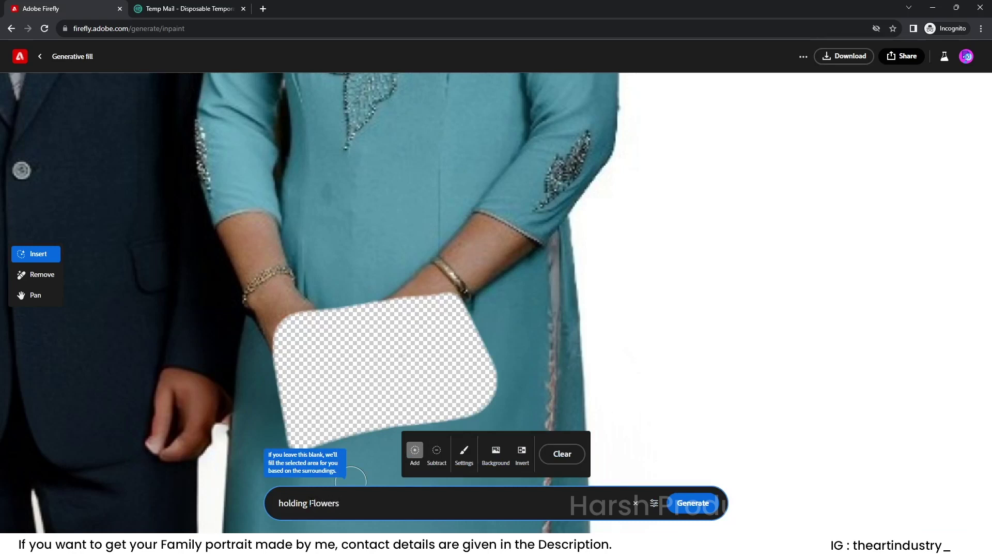
pyautogui.press('Return')
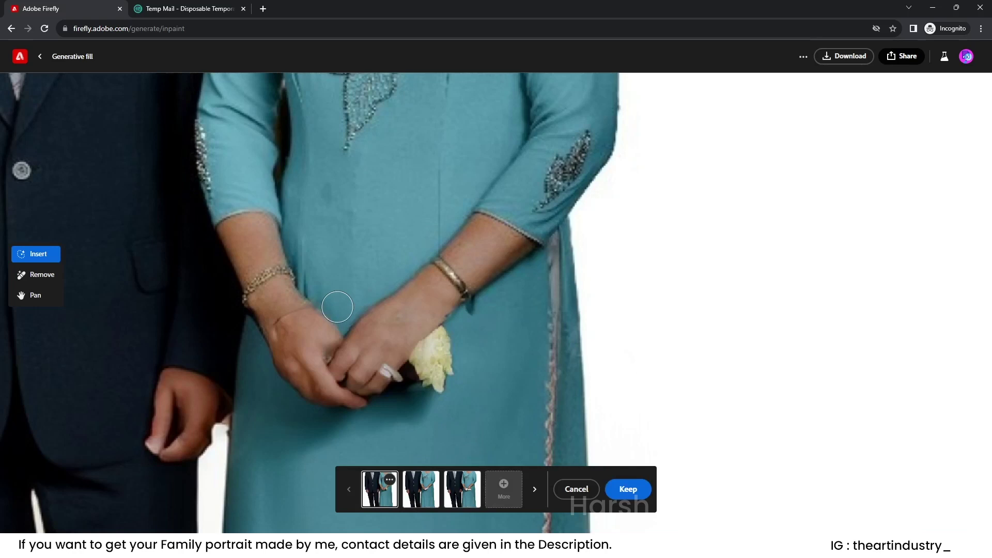
# Step: Compare the flower variations and keep the first one, with clasped hands holding a pale yellow flower
pyautogui.click(415, 508)
pyautogui.click(472, 490)
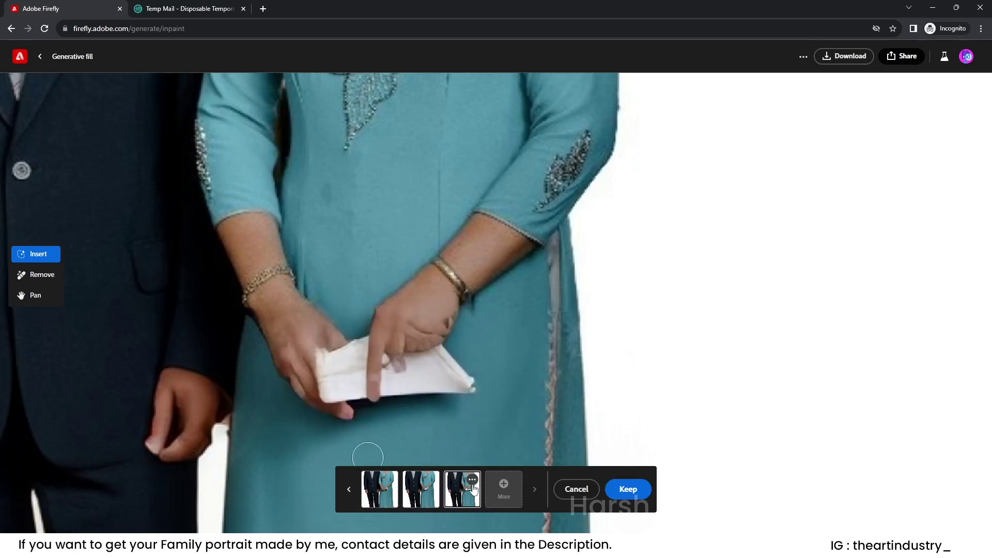
pyautogui.click(383, 497)
pyautogui.scroll(4, 397, 369)
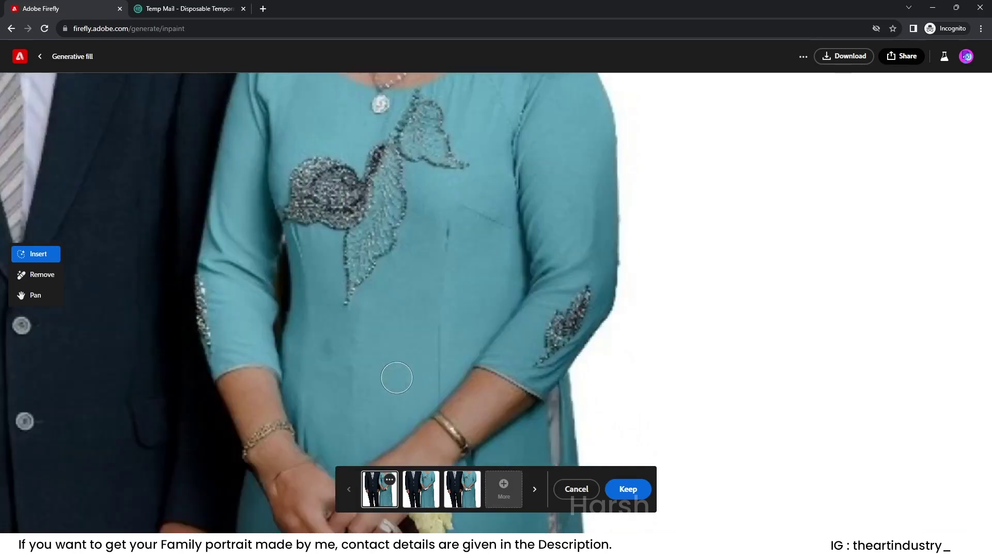
pyautogui.click(627, 489)
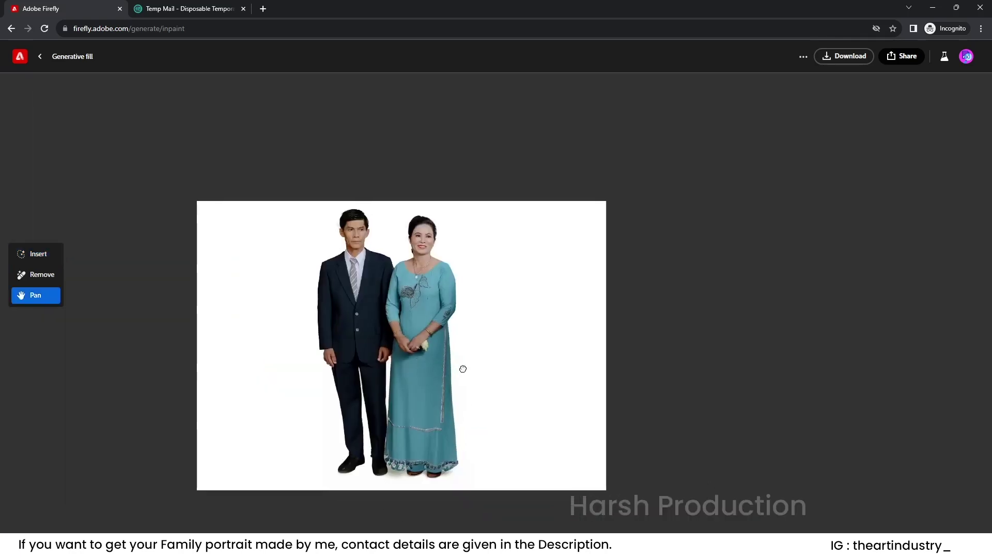
# Step: Download the finished image as a PNG named parent into the Order 03 Raw folder, turning off the transparency notice for future downloads
pyautogui.press('space')
pyautogui.moveTo(438, 418); pyautogui.dragTo(462, 394)
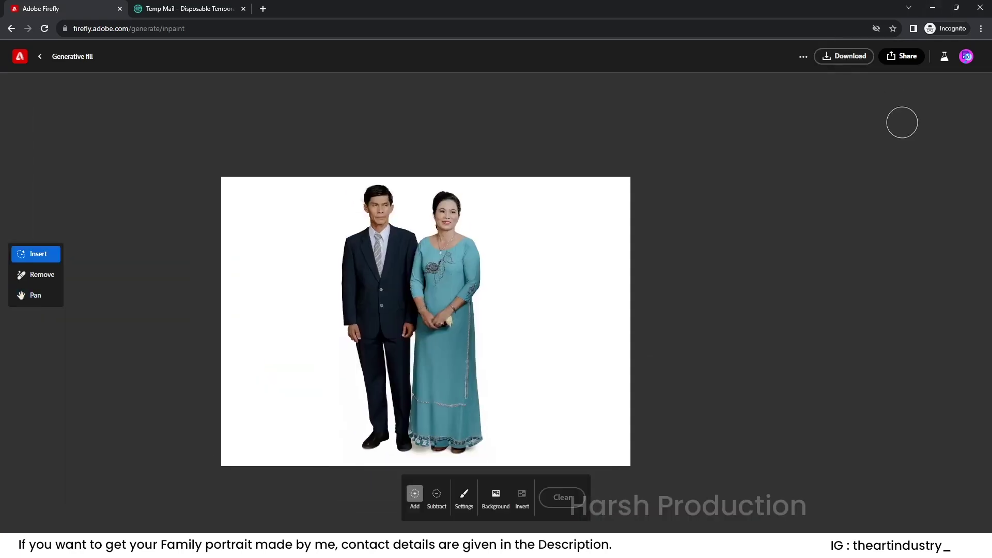
pyautogui.click(844, 57)
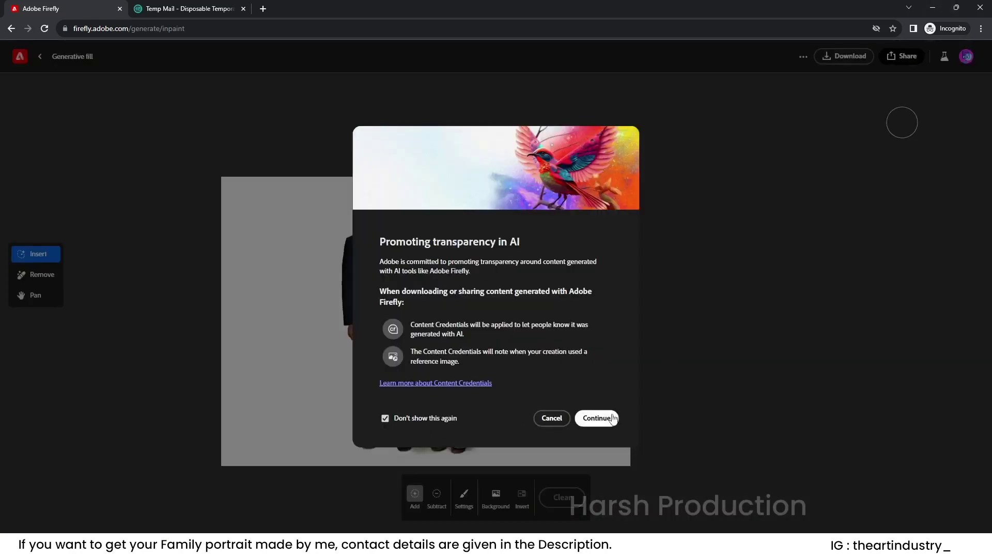
pyautogui.click(612, 418)
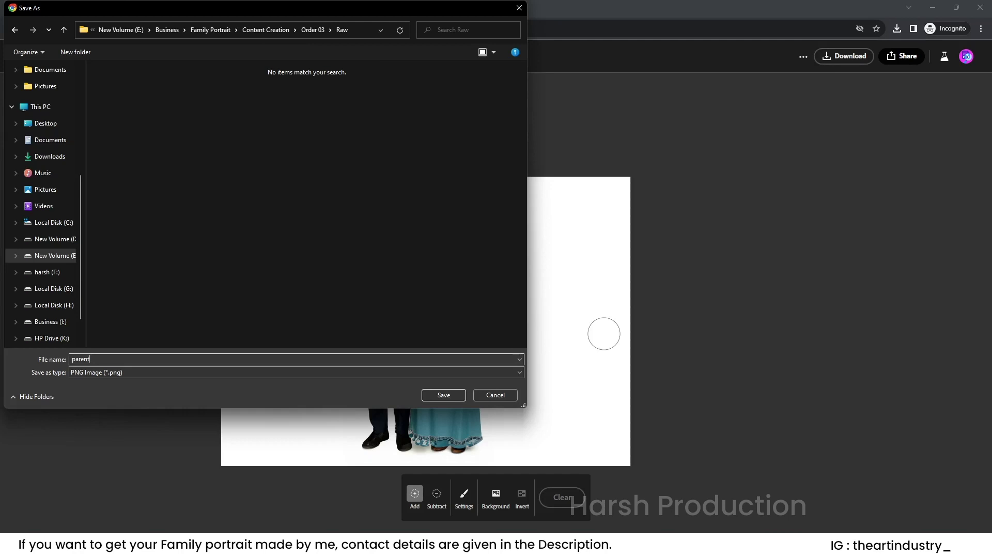
pyautogui.press('Return')
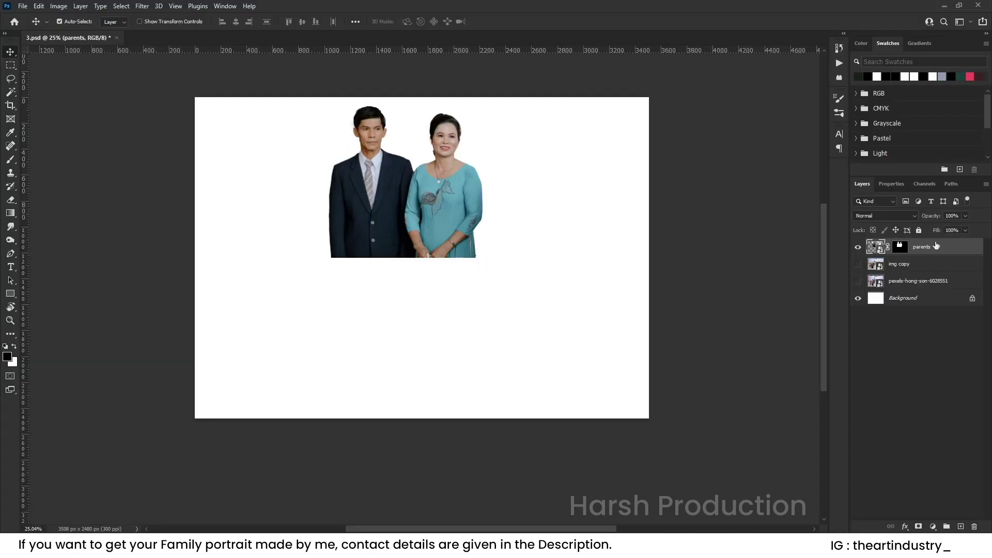
# Step: Switch to Photoshop, delete the parents layer and show the img copy layer
pyautogui.click(857, 246)
pyautogui.press('Delete')
pyautogui.click(858, 247)
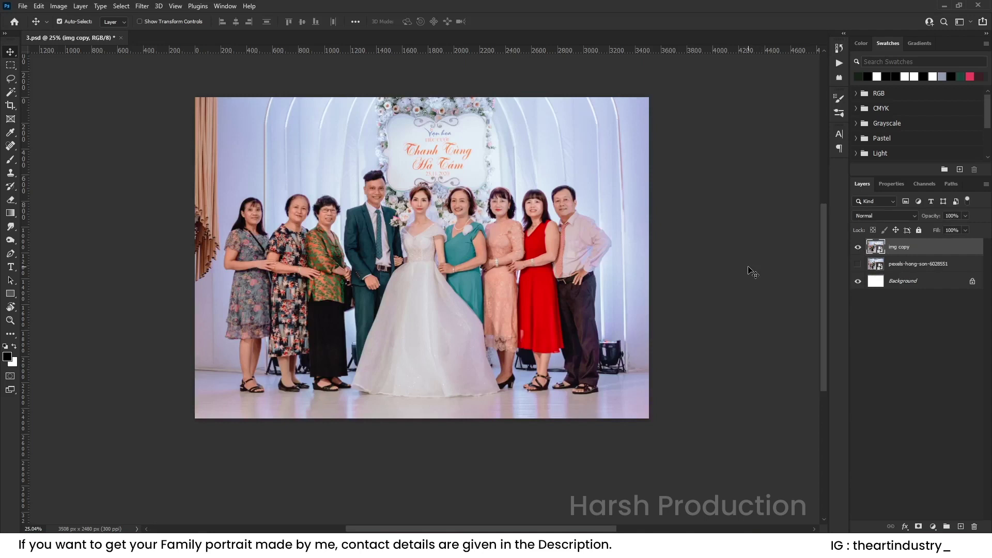
# Step: Duplicate the img copy layer
pyautogui.scroll(6, 453, 255)
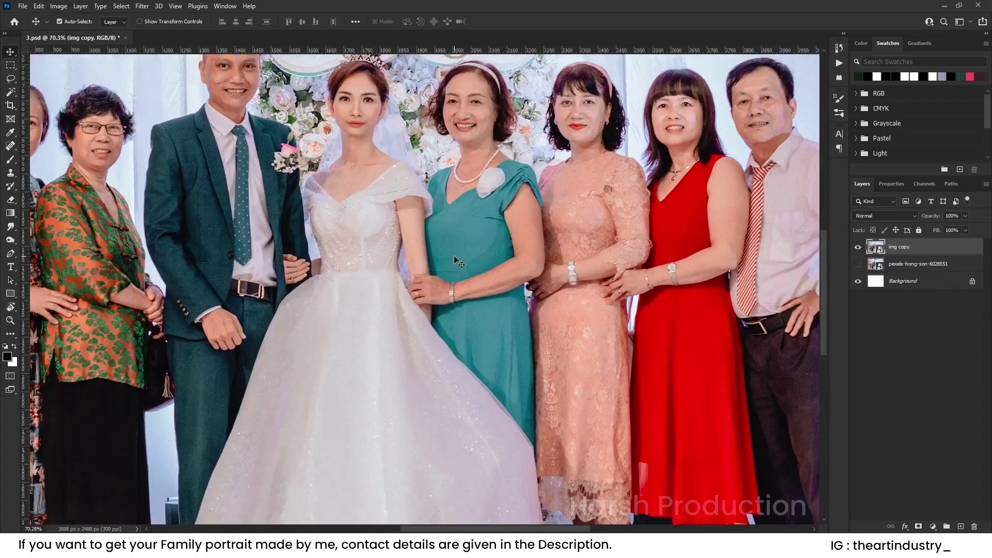
pyautogui.scroll(-6, 455, 256)
pyautogui.hotkey('ctrl', 'j')
pyautogui.press('j')
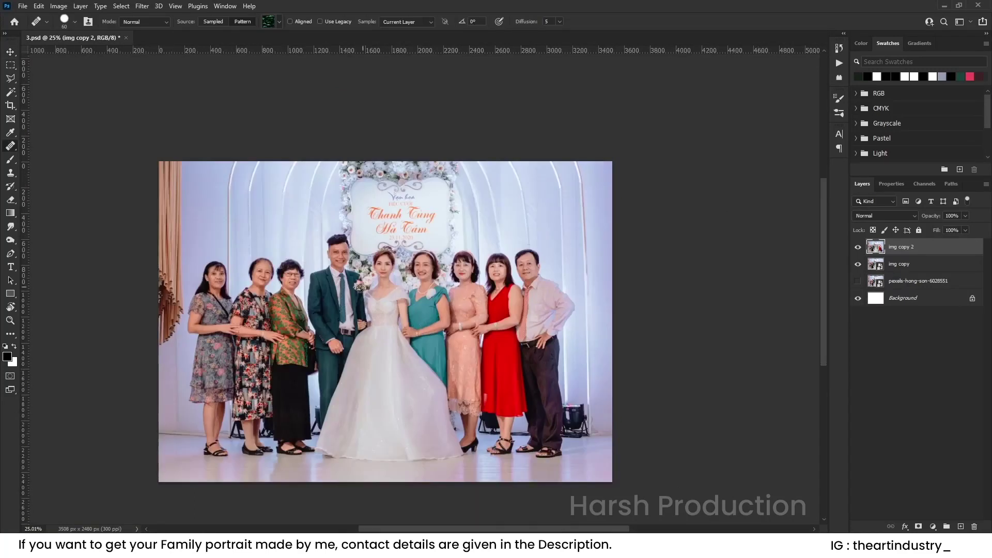
# Step: Export the group photo as a 100% quality JPG named 3 into the Order 03 Raw folder
pyautogui.click(23, 6)
pyautogui.moveTo(31, 166)
pyautogui.click(181, 176)
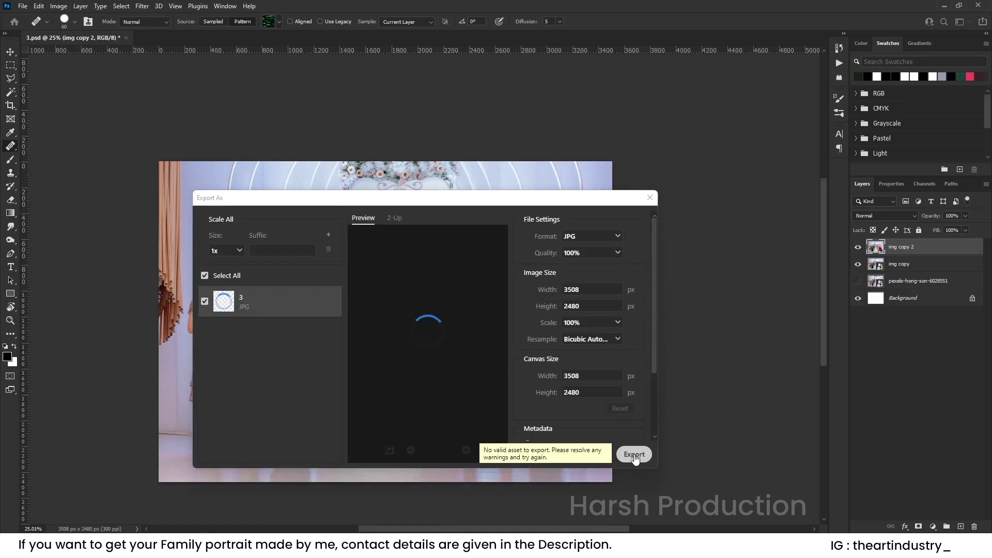
pyautogui.click(633, 454)
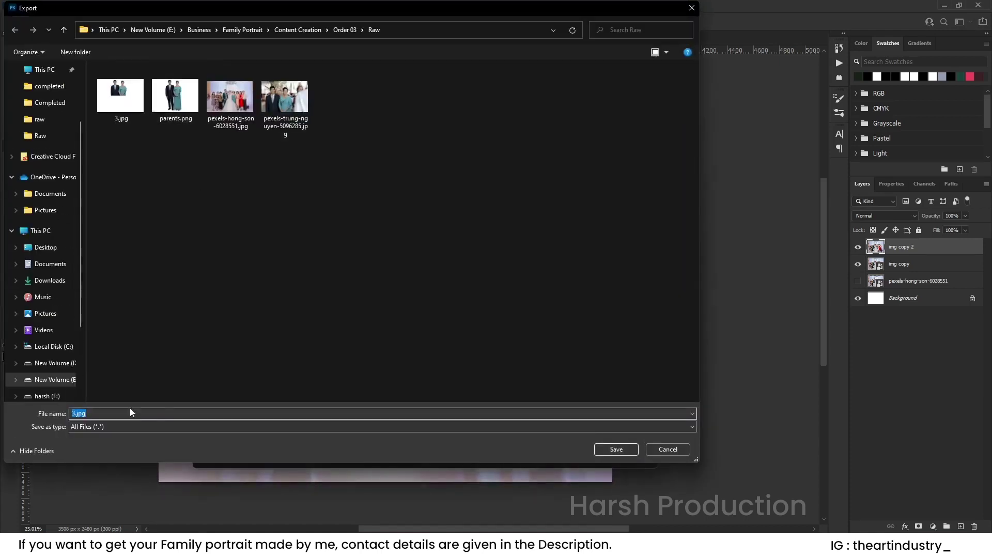
pyautogui.press('Return')
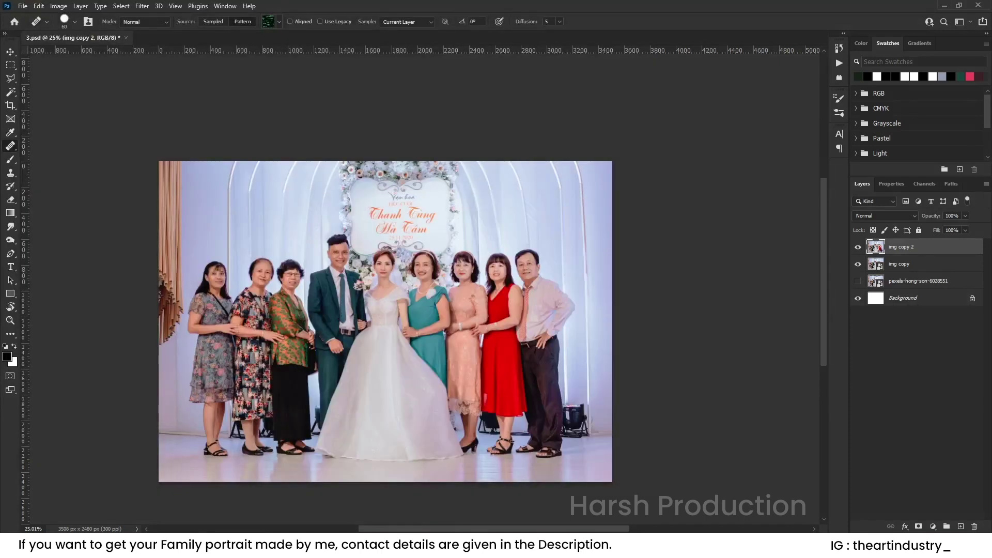
# Step: Switch to Adobe Firefly in the browser and start a new Generative fill with the exported 3.jpg group photo
pyautogui.moveTo(453, 545)
pyautogui.click(493, 490)
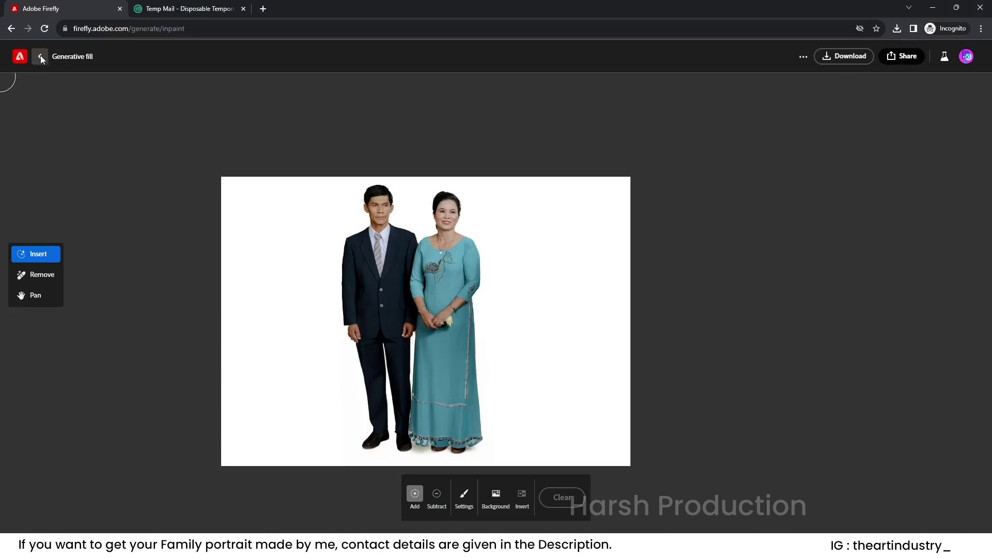
pyautogui.click(40, 57)
pyautogui.moveTo(199, 545)
pyautogui.click(199, 493)
pyautogui.click(132, 426)
pyautogui.moveTo(134, 425); pyautogui.dragTo(491, 179)
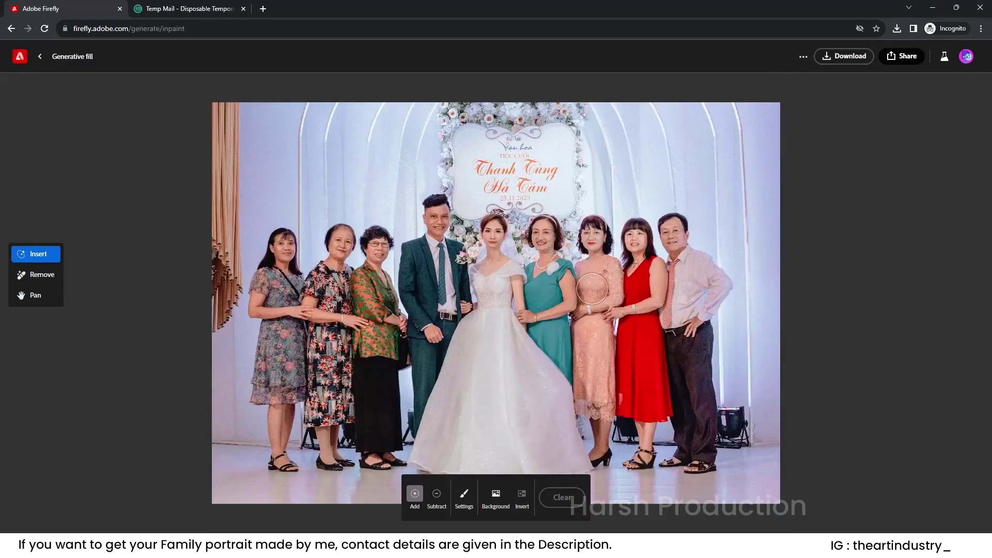
# Step: Brush over the three women beside the groom with the Remove tool
pyautogui.click(39, 274)
pyautogui.click(283, 241)
pyautogui.moveTo(282, 240)
pyautogui.mouseDown()
pyautogui.moveTo(257, 293)
pyautogui.moveTo(272, 302)
pyautogui.moveTo(283, 258)
pyautogui.moveTo(294, 298)
pyautogui.moveTo(272, 329)
pyautogui.moveTo(254, 395)
pyautogui.moveTo(286, 393)
pyautogui.moveTo(294, 330)
pyautogui.moveTo(274, 435)
pyautogui.moveTo(282, 465)
pyautogui.moveTo(285, 418)
pyautogui.moveTo(309, 390)
pyautogui.moveTo(307, 436)
pyautogui.moveTo(324, 458)
pyautogui.moveTo(334, 434)
pyautogui.moveTo(346, 235)
pyautogui.moveTo(311, 283)
pyautogui.moveTo(310, 381)
pyautogui.mouseUp()
pyautogui.moveTo(306, 463)
pyautogui.mouseDown()
pyautogui.moveTo(288, 379)
pyautogui.moveTo(319, 406)
pyautogui.moveTo(338, 405)
pyautogui.moveTo(348, 305)
pyautogui.moveTo(329, 190)
pyautogui.moveTo(319, 186)
pyautogui.moveTo(298, 298)
pyautogui.moveTo(327, 269)
pyautogui.moveTo(300, 364)
pyautogui.moveTo(320, 367)
pyautogui.moveTo(304, 405)
pyautogui.moveTo(327, 413)
pyautogui.mouseUp()
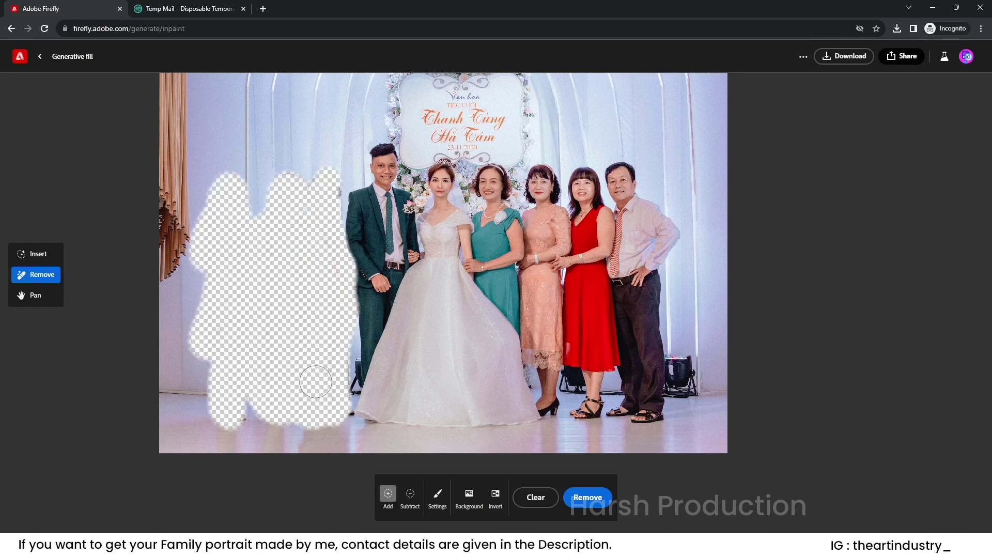
# Step: Brush over the four guests on the bride's side as well, keeping the bride and her dress intact
pyautogui.moveTo(392, 231); pyautogui.dragTo(237, 227)
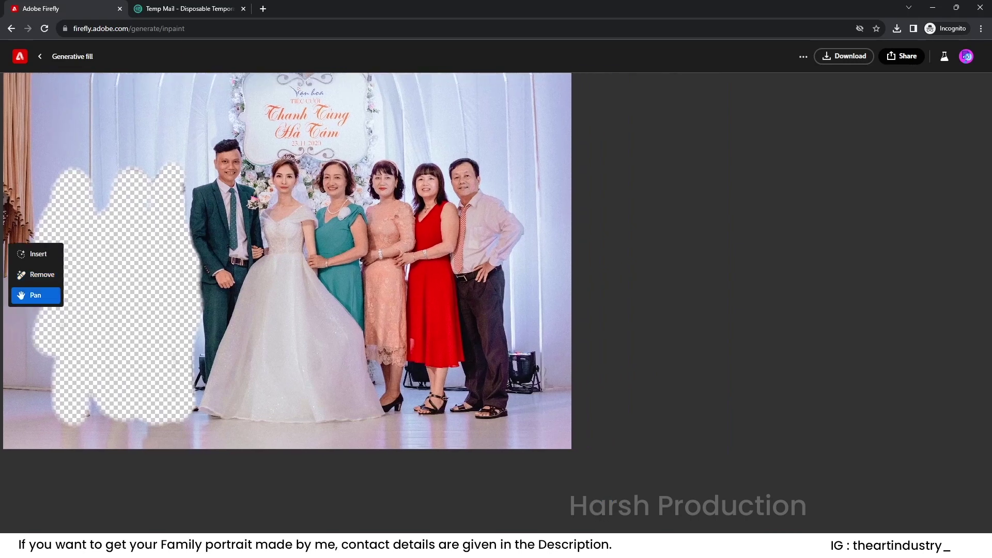
pyautogui.moveTo(380, 176)
pyautogui.mouseDown()
pyautogui.moveTo(388, 207)
pyautogui.moveTo(373, 210)
pyautogui.moveTo(373, 244)
pyautogui.moveTo(326, 266)
pyautogui.moveTo(324, 217)
pyautogui.moveTo(349, 226)
pyautogui.moveTo(330, 170)
pyautogui.mouseUp()
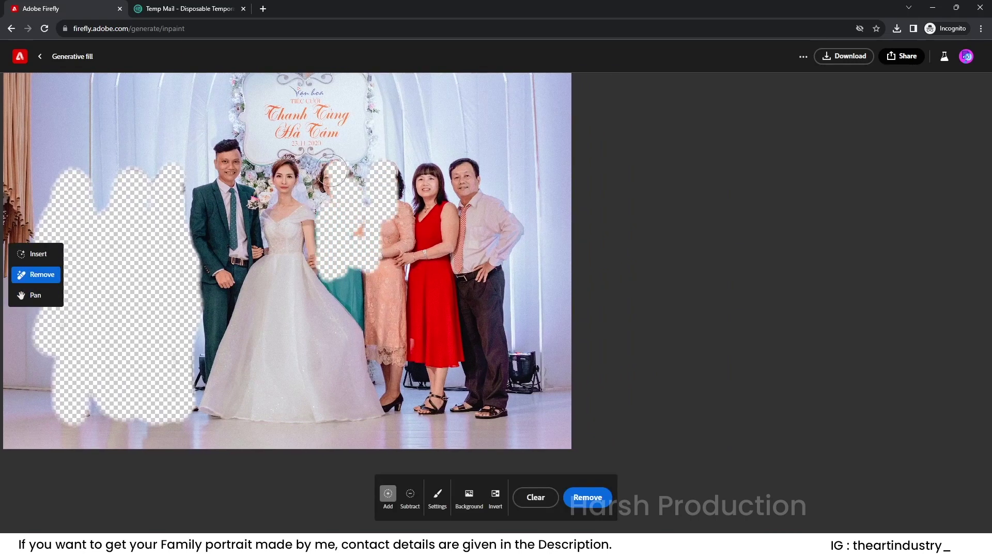
pyautogui.moveTo(329, 262)
pyautogui.mouseDown()
pyautogui.moveTo(363, 321)
pyautogui.moveTo(351, 274)
pyautogui.moveTo(372, 347)
pyautogui.moveTo(387, 329)
pyautogui.moveTo(391, 401)
pyautogui.mouseUp()
pyautogui.moveTo(396, 191)
pyautogui.mouseDown()
pyautogui.moveTo(383, 310)
pyautogui.moveTo(401, 341)
pyautogui.moveTo(413, 421)
pyautogui.moveTo(450, 207)
pyautogui.moveTo(429, 171)
pyautogui.moveTo(421, 186)
pyautogui.moveTo(432, 345)
pyautogui.moveTo(450, 379)
pyautogui.moveTo(504, 414)
pyautogui.moveTo(511, 238)
pyautogui.moveTo(456, 182)
pyautogui.moveTo(473, 174)
pyautogui.moveTo(467, 356)
pyautogui.moveTo(478, 380)
pyautogui.moveTo(444, 200)
pyautogui.moveTo(415, 391)
pyautogui.moveTo(491, 395)
pyautogui.moveTo(532, 366)
pyautogui.moveTo(511, 372)
pyautogui.moveTo(488, 405)
pyautogui.moveTo(617, 418)
pyautogui.mouseUp()
pyautogui.press('space')
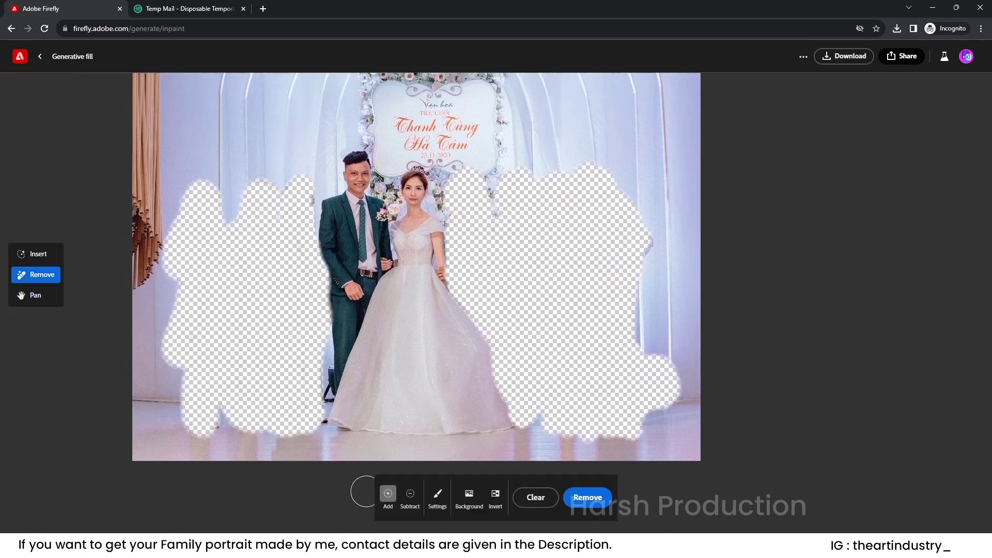
pyautogui.scroll(-1, 416, 414)
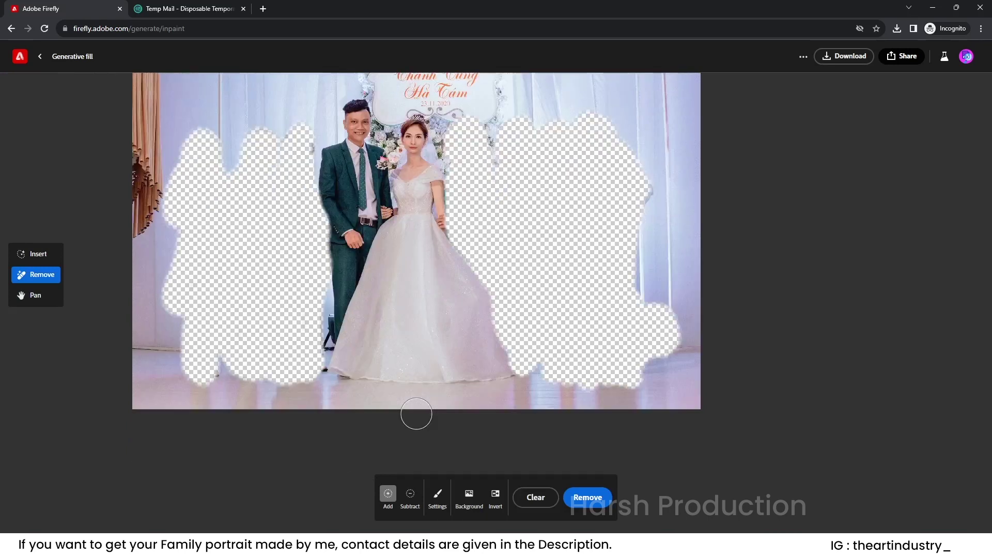
# Step: Remove the brushed guests and compare the generated background variations
pyautogui.click(590, 499)
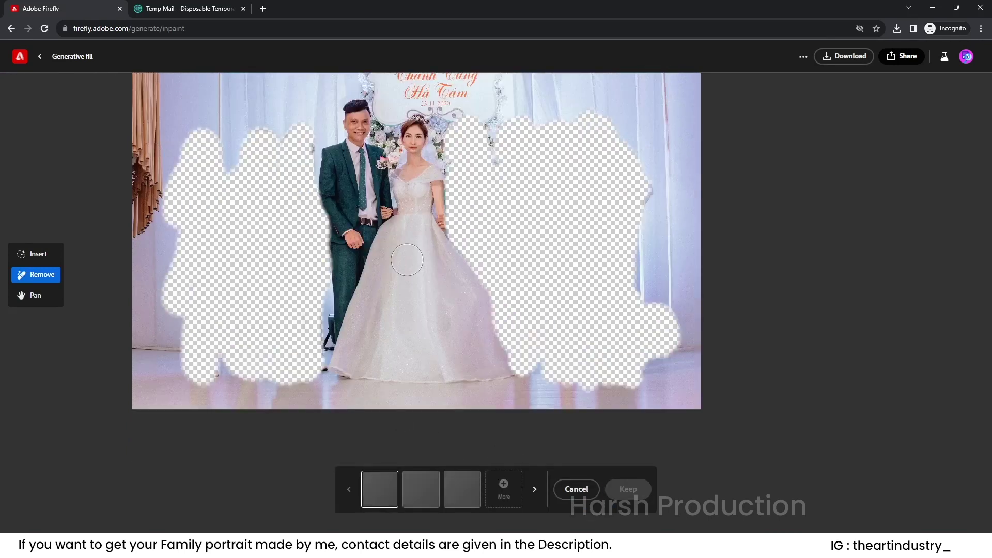
pyautogui.scroll(1, 407, 260)
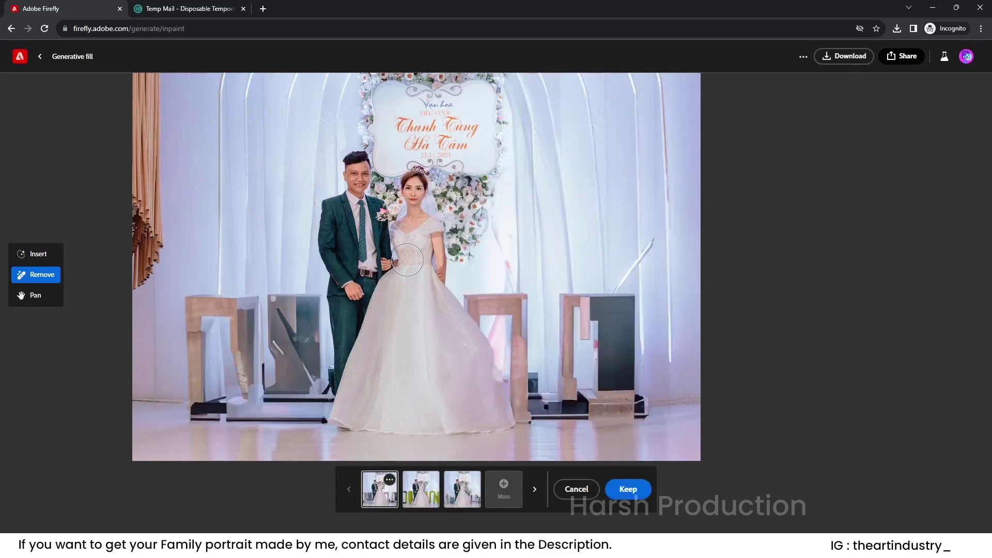
pyautogui.click(409, 497)
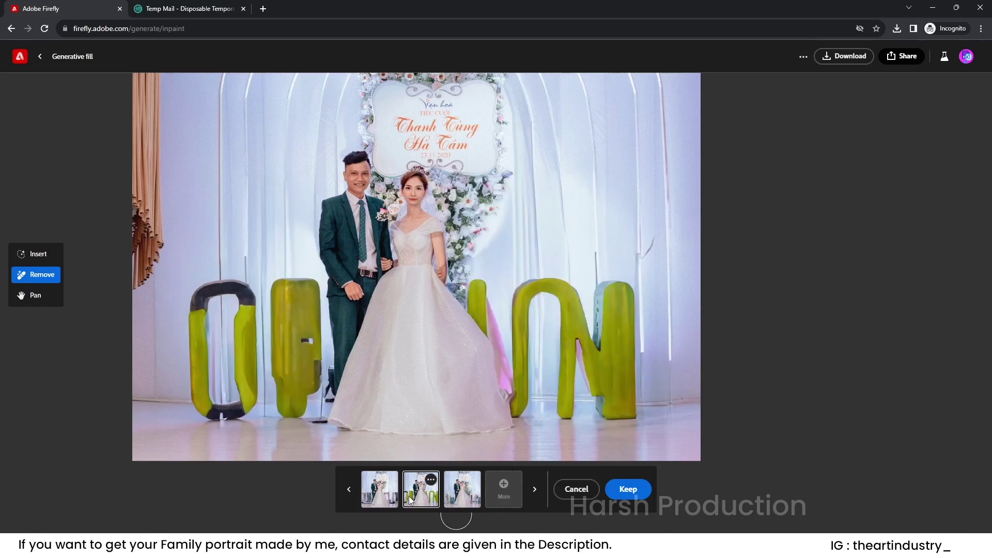
pyautogui.click(453, 493)
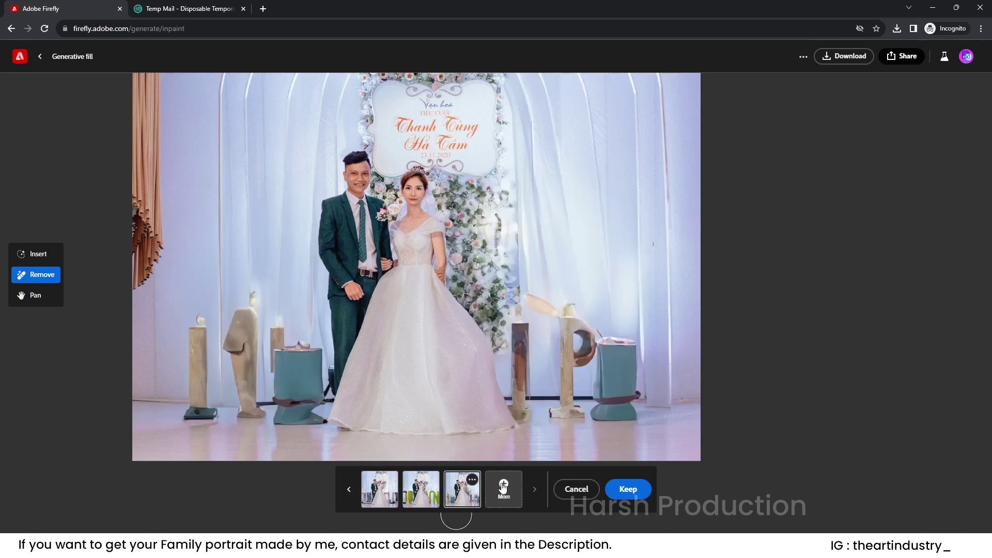
pyautogui.click(388, 497)
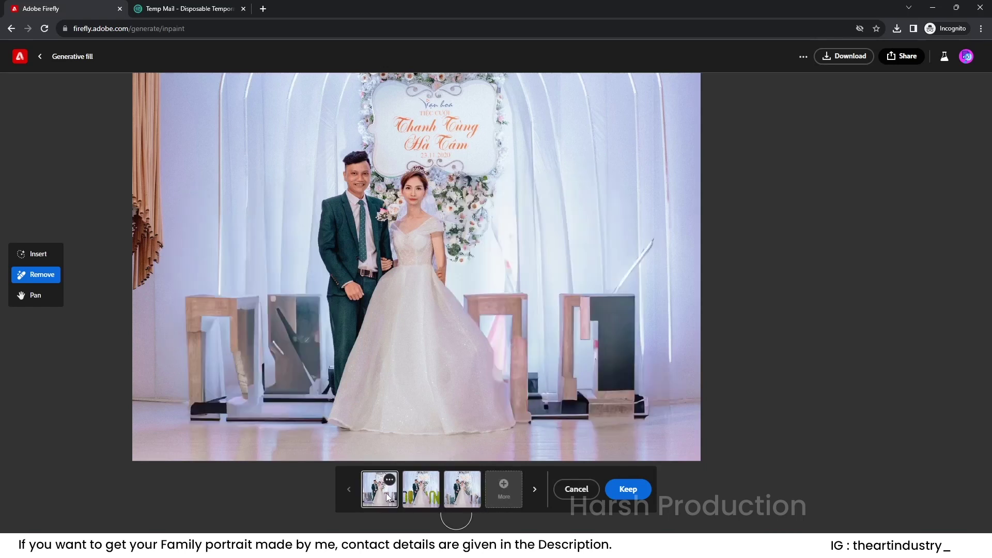
pyautogui.click(462, 495)
# Step: Generate more variations and keep the third one, with red flower pots and a rose wall behind the bride
pyautogui.click(504, 490)
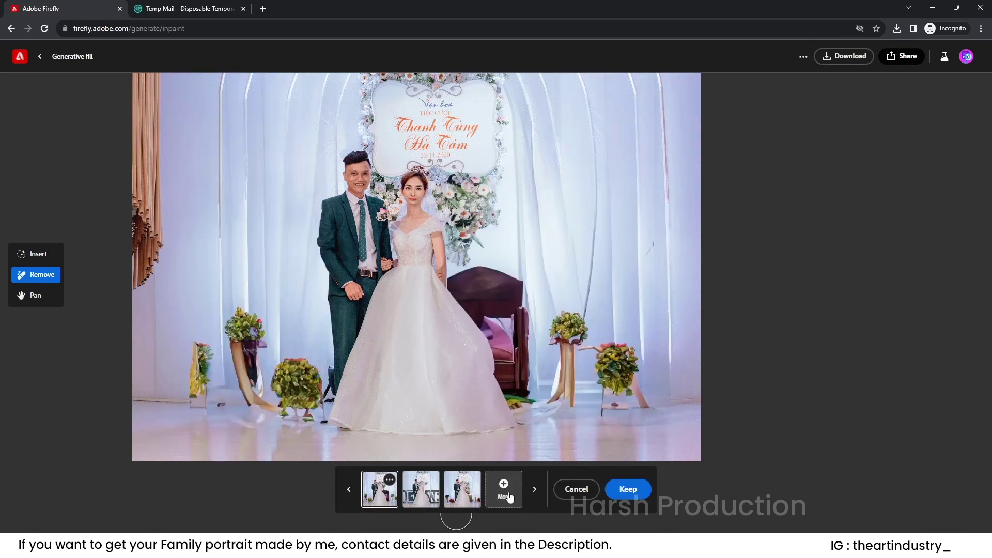
pyautogui.click(431, 492)
pyautogui.click(461, 491)
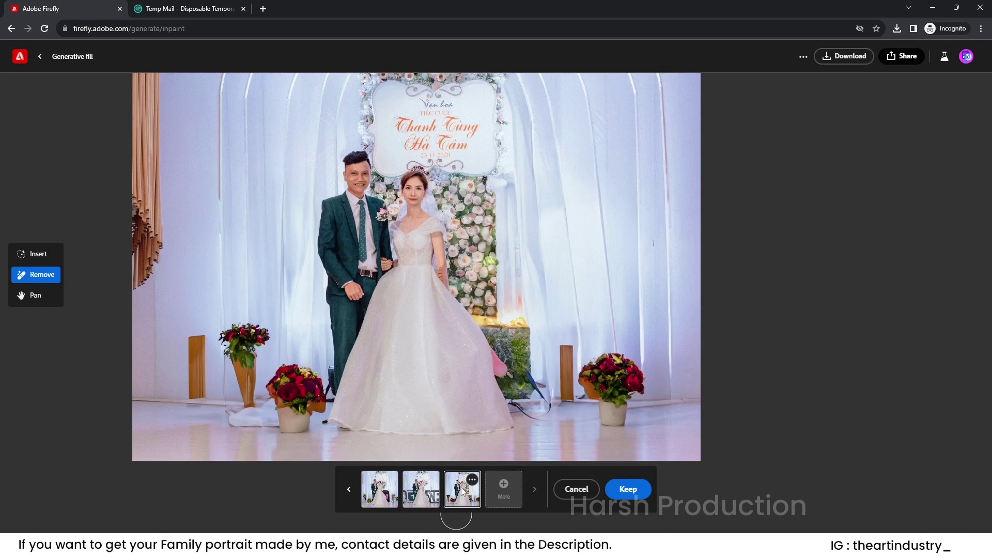
pyautogui.click(629, 495)
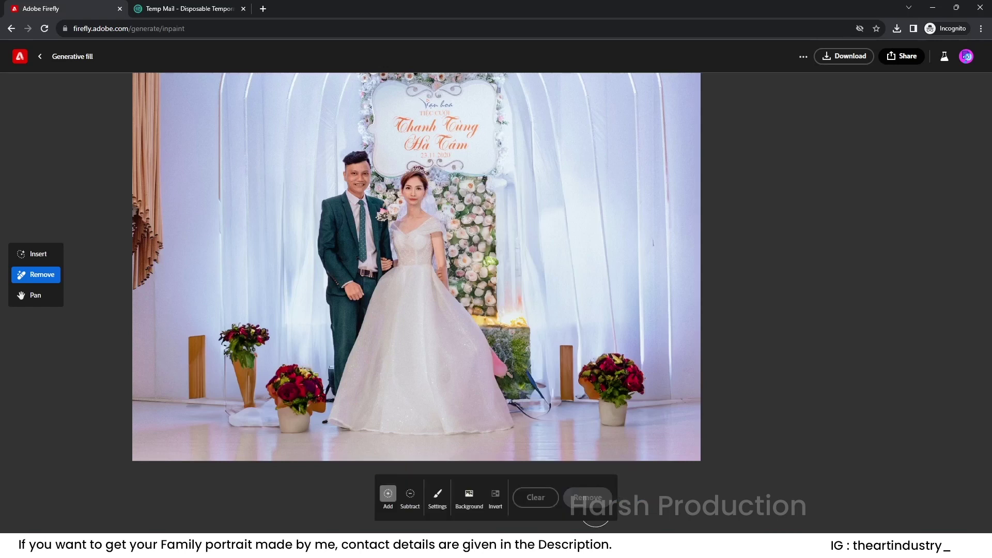
# Step: Download the result as a PNG named clear background into the Order 03 Raw folder
pyautogui.click(842, 58)
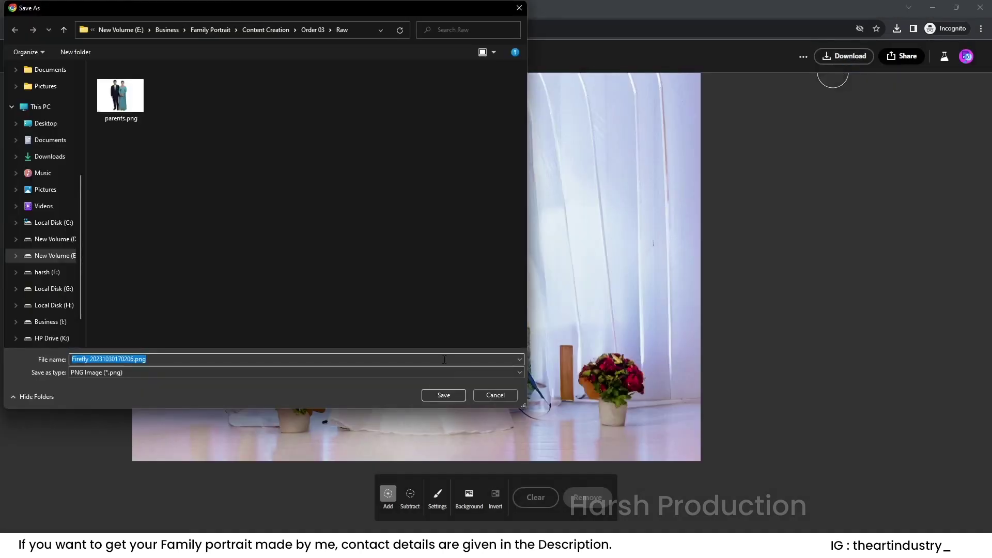
pyautogui.write('clea')
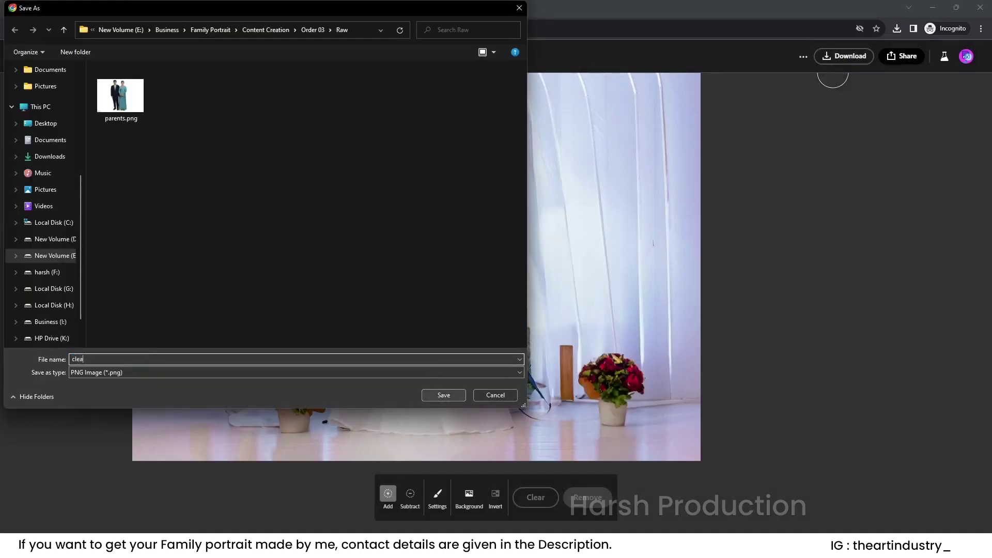
pyautogui.write('r background')
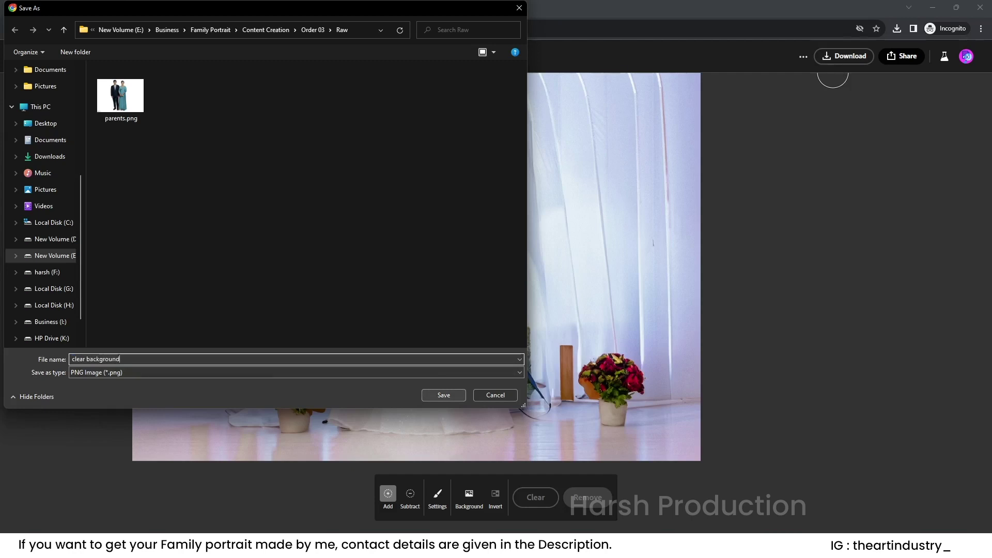
pyautogui.press('Return')
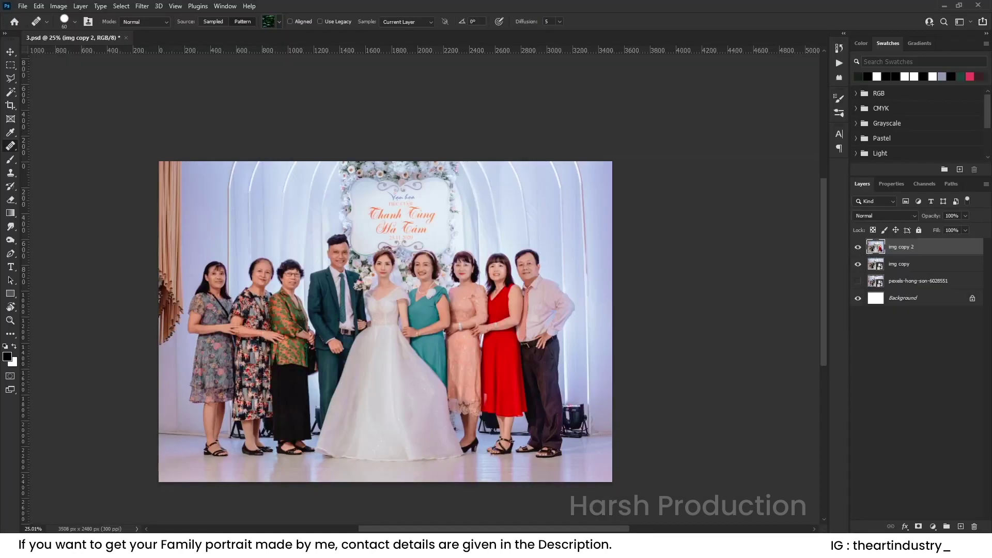
# Step: Place the clear background image in the Photoshop document and move its layer below img copy 2
pyautogui.press('super+e')
pyautogui.moveTo(121, 405); pyautogui.dragTo(465, 374)
pyautogui.press('Return')
pyautogui.press('j')
pyautogui.moveTo(912, 250); pyautogui.dragTo(911, 266)
# Step: Toggle the img copy 2 layer's visibility to compare the group photo with the clear background, including up close
pyautogui.click(858, 247)
pyautogui.click(858, 247)
pyautogui.click(858, 247)
pyautogui.click(861, 247)
pyautogui.click(861, 247)
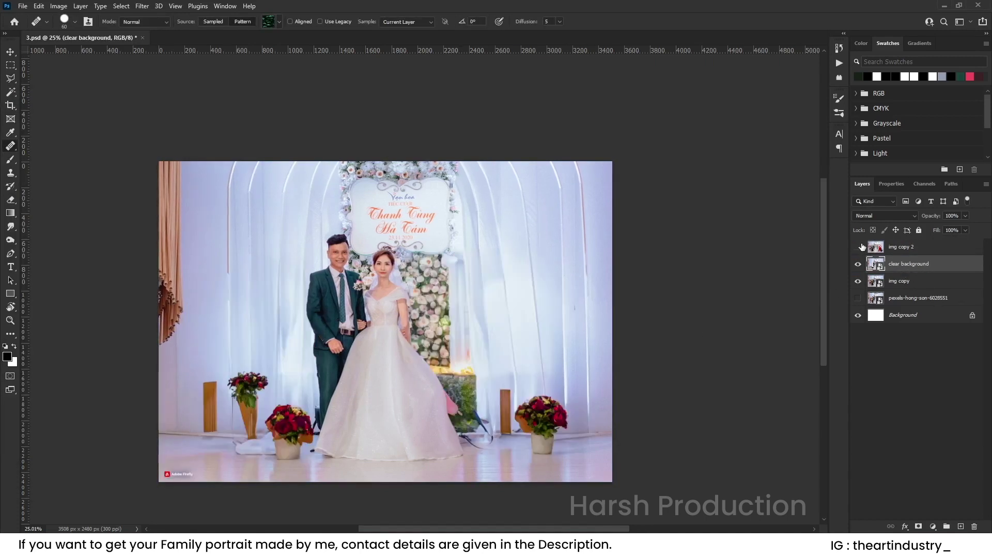
pyautogui.click(858, 247)
pyautogui.click(859, 247)
pyautogui.click(858, 247)
pyautogui.click(858, 247)
pyautogui.keyDown('alt'); pyautogui.scroll(3, 209, 468); pyautogui.keyUp('alt')
pyautogui.click(930, 248)
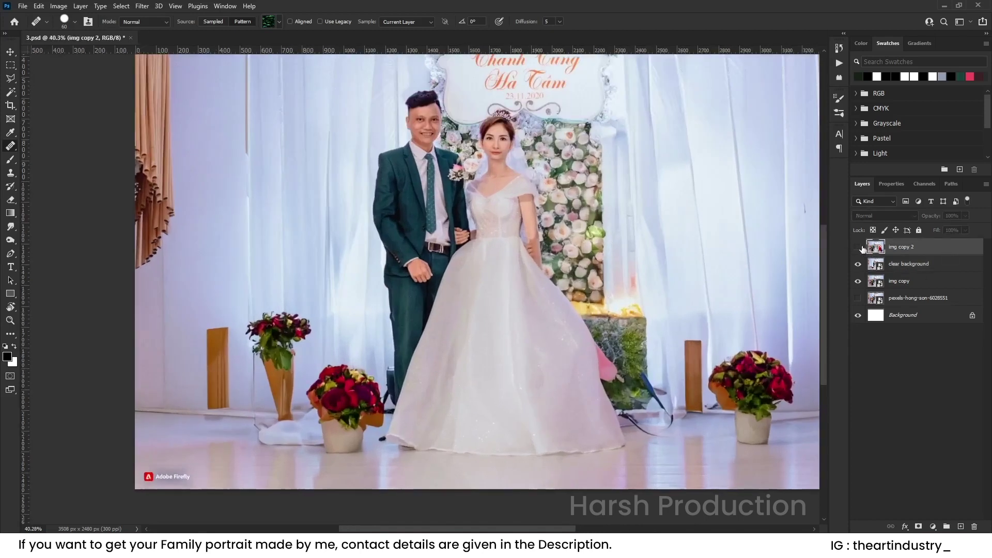
pyautogui.click(859, 247)
pyautogui.hotkey('ctrl', '-')
pyautogui.hotkey('ctrl', '-')
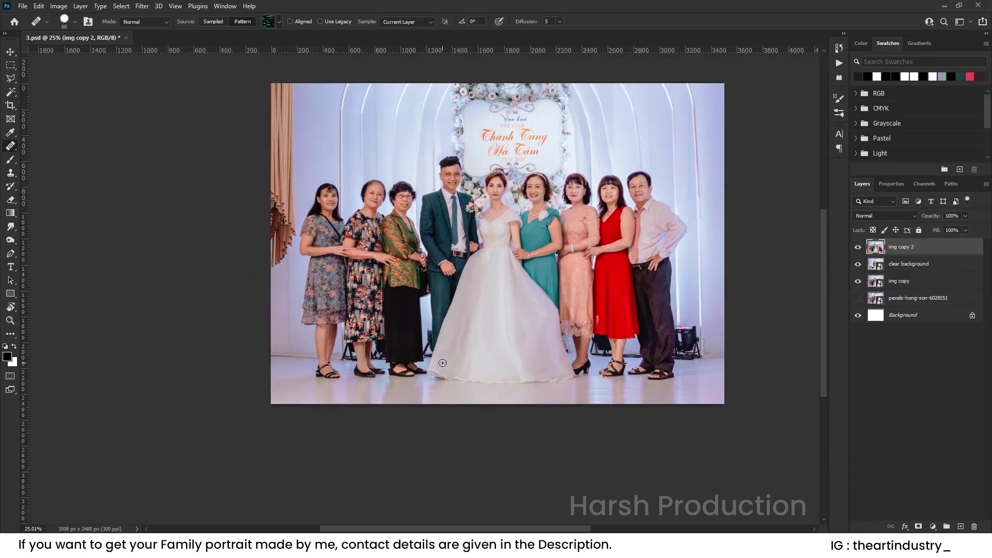
# Step: Move the clear background layer above img copy 2
pyautogui.click(940, 267)
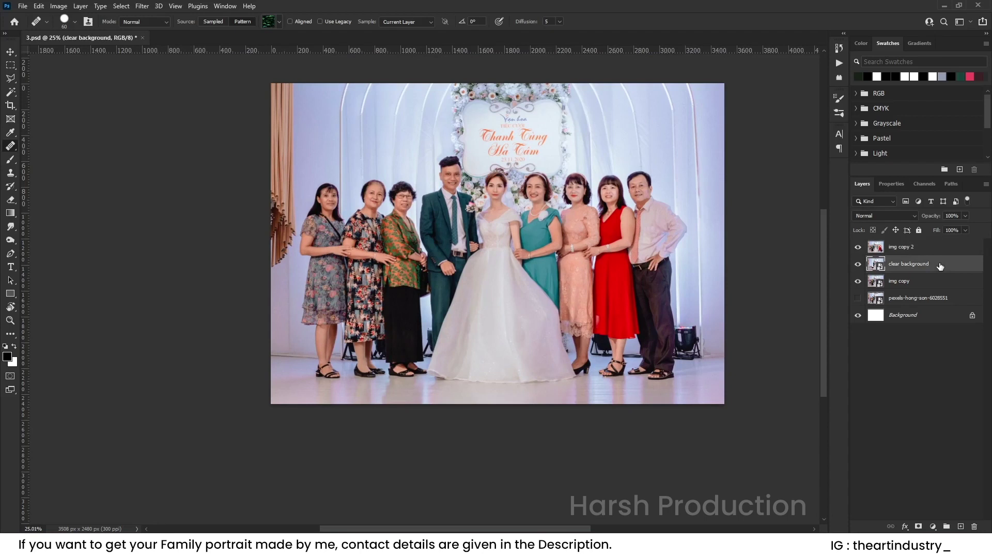
pyautogui.moveTo(940, 266); pyautogui.dragTo(943, 243)
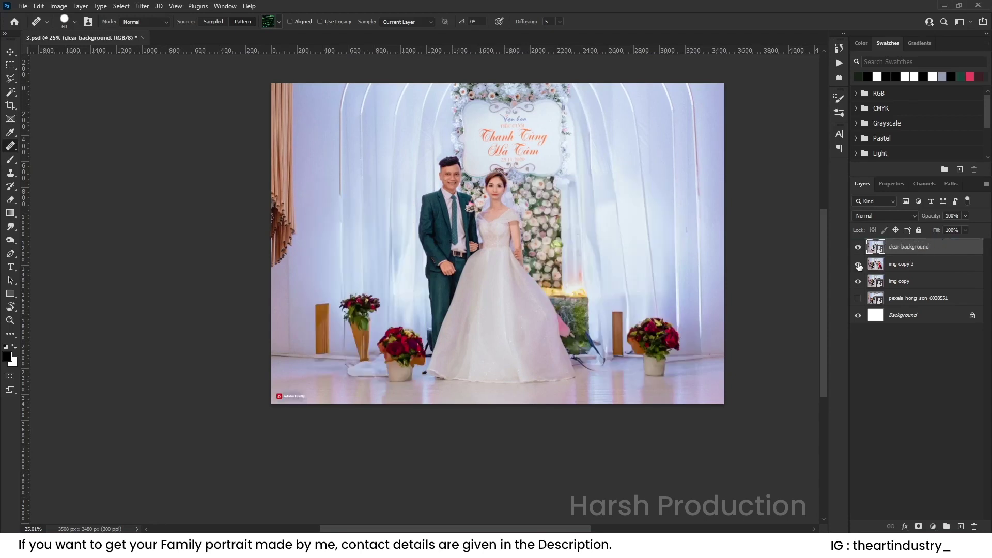
pyautogui.click(917, 526)
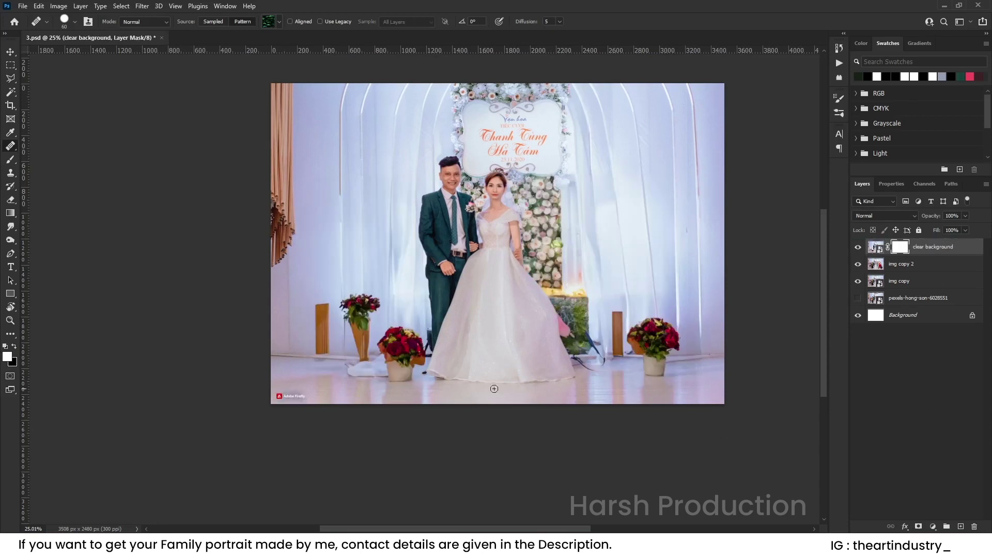
pyautogui.scroll(3, 331, 410)
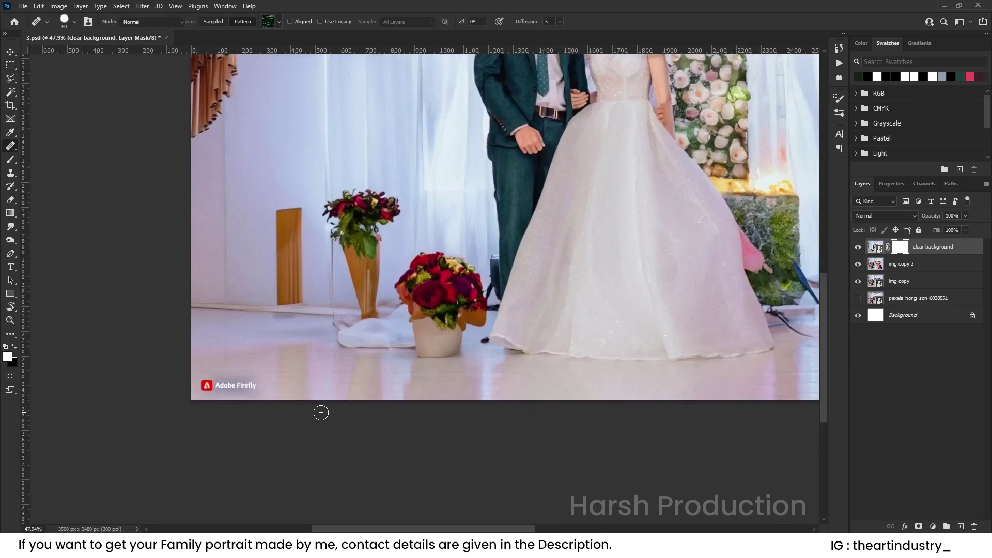
pyautogui.press('b')
pyautogui.rightClick(160, 302)
pyautogui.click(260, 345)
pyautogui.moveTo(215, 329); pyautogui.dragTo(136, 330)
pyautogui.moveTo(216, 392)
pyautogui.mouseDown()
pyautogui.moveTo(199, 392)
pyautogui.moveTo(218, 393)
pyautogui.mouseUp()
pyautogui.press('x')
pyautogui.press('x')
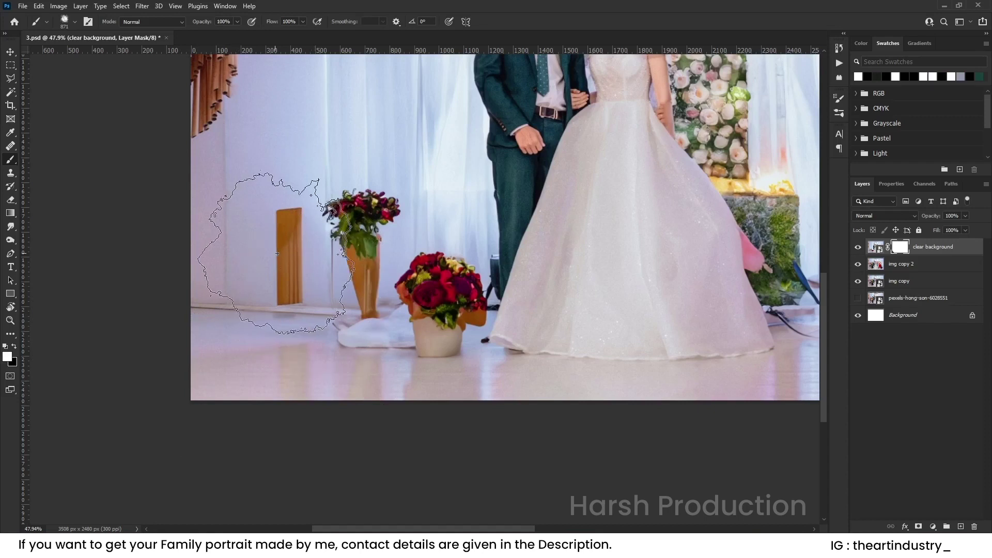
pyautogui.scroll(-6, 279, 258)
pyautogui.moveTo(464, 255); pyautogui.dragTo(372, 270)
pyautogui.scroll(12, 362, 218)
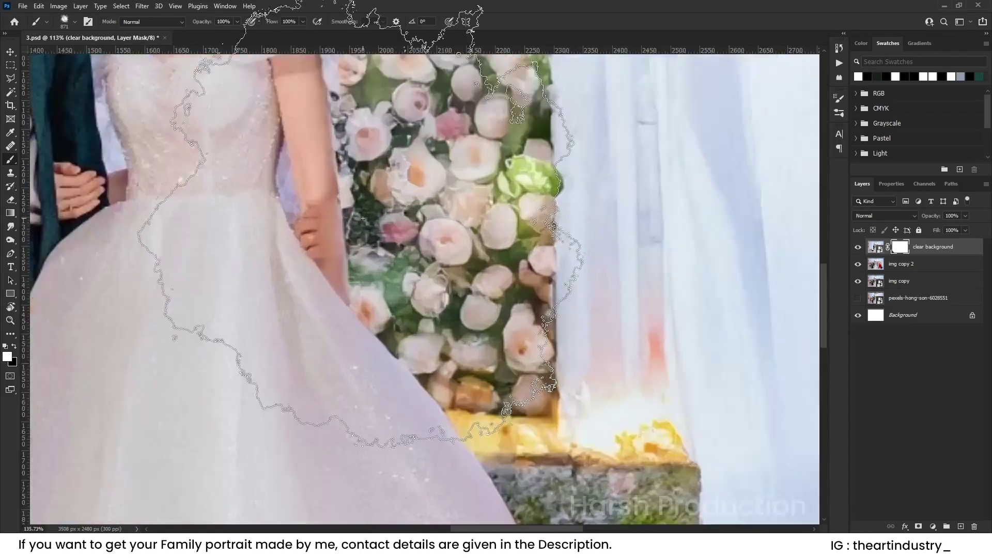
pyautogui.scroll(4, 362, 218)
pyautogui.press('x')
pyautogui.rightClick(960, 246)
pyautogui.click(881, 184)
# Step: Choose the Smudge tool and add a new empty layer above clear background
pyautogui.scroll(1, 326, 208)
pyautogui.click(8, 226)
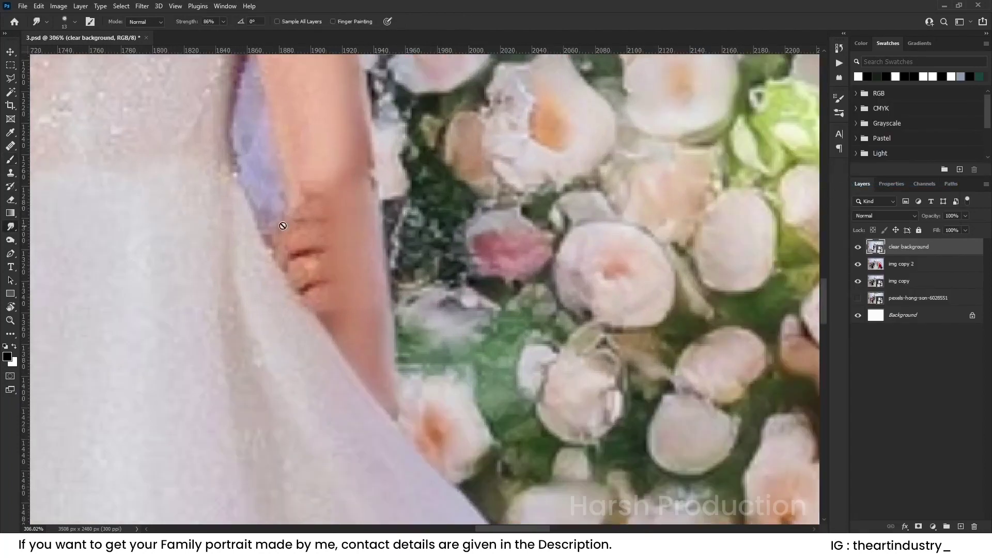
pyautogui.click(959, 526)
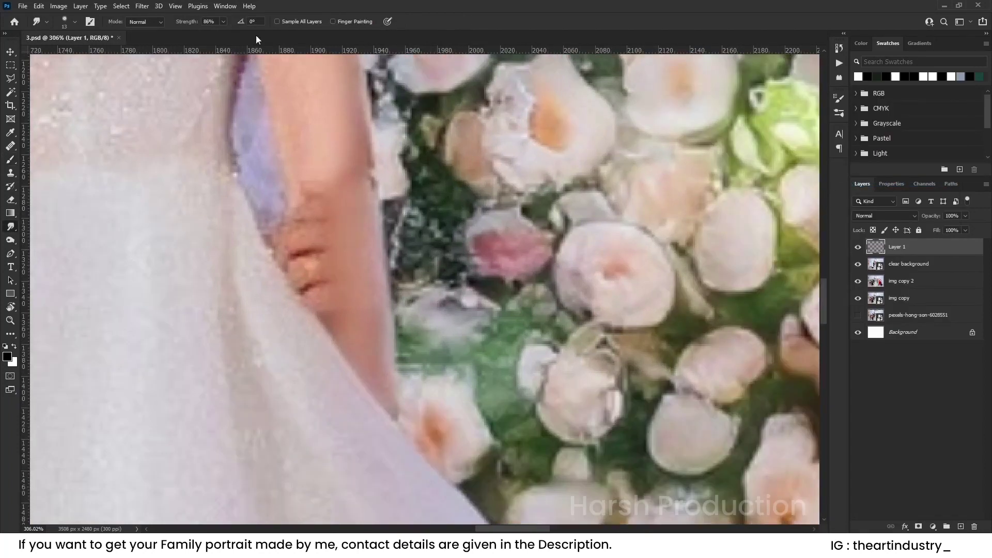
# Step: Enable sampling from all layers and smudge the bride's arm to blend away the leftover fingers and uneven skin transitions
pyautogui.click(277, 21)
pyautogui.moveTo(308, 257); pyautogui.dragTo(293, 242)
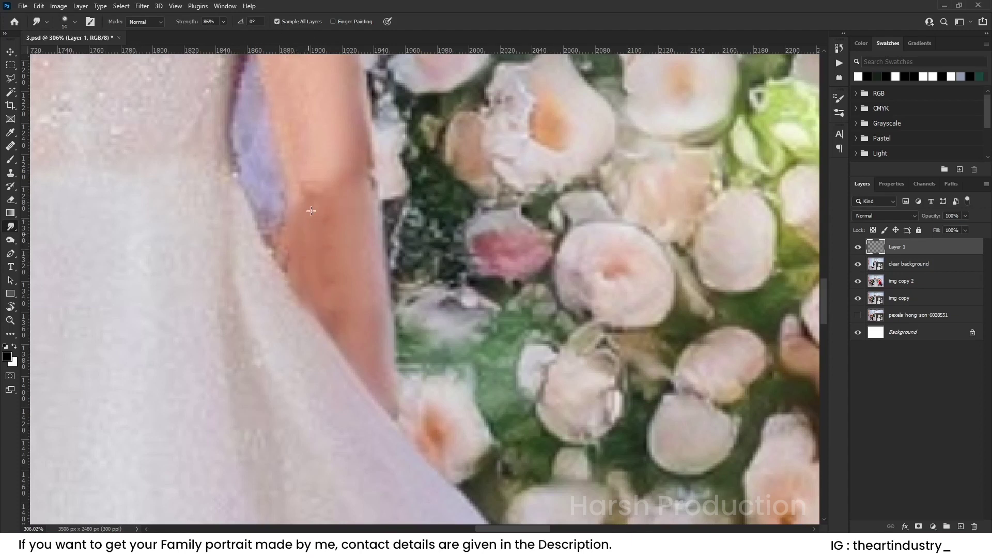
pyautogui.scroll(5, 288, 132)
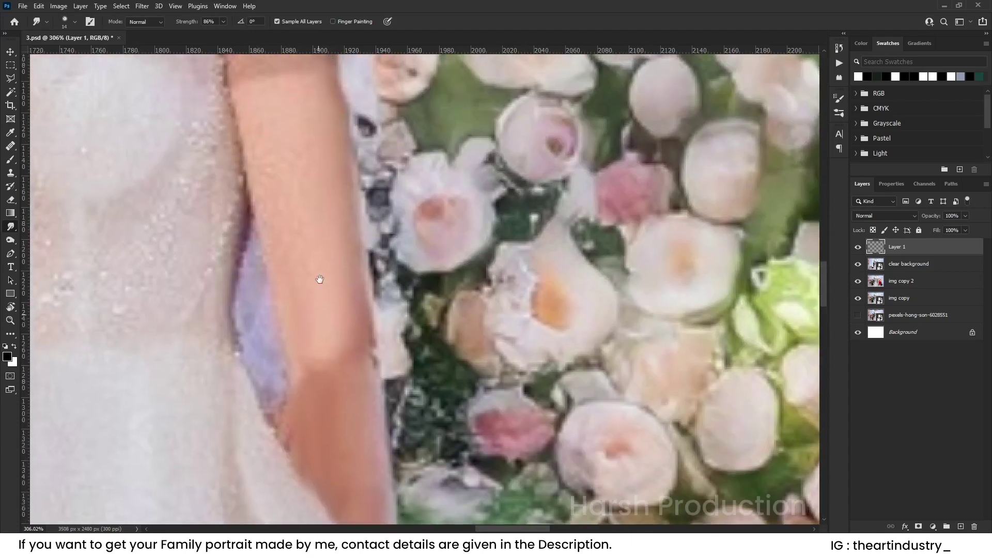
pyautogui.scroll(3, 303, 316)
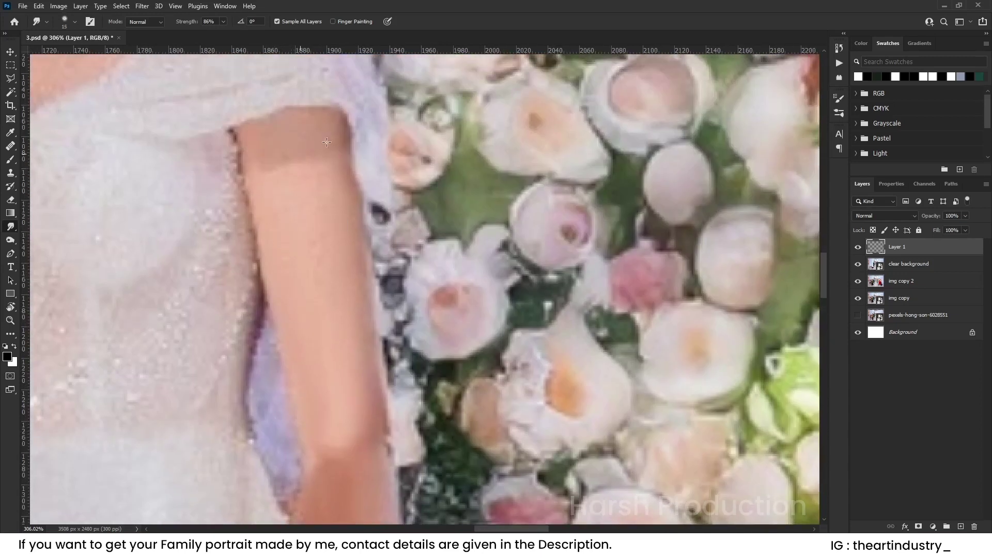
pyautogui.scroll(-3, 266, 176)
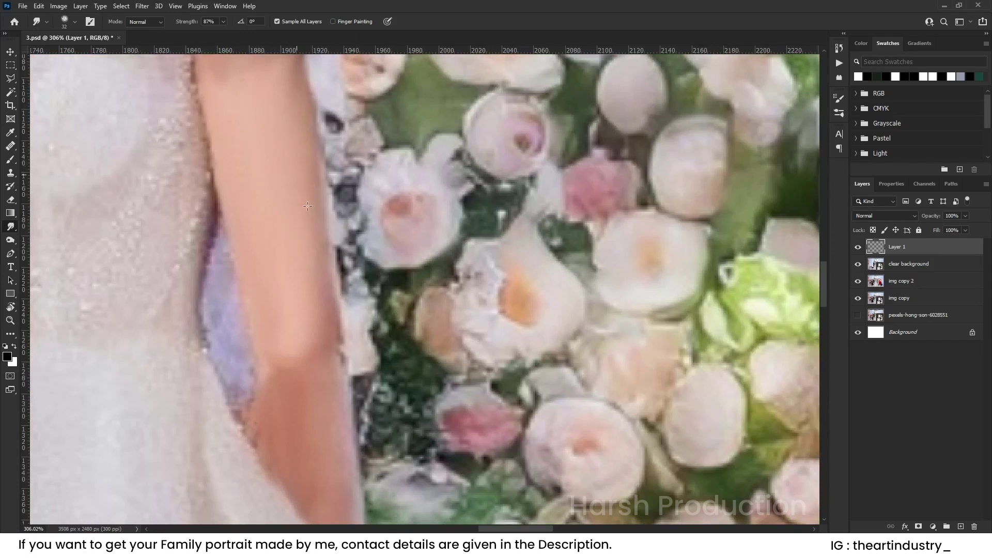
pyautogui.scroll(-3, 306, 203)
pyautogui.hscroll(-2, 306, 204)
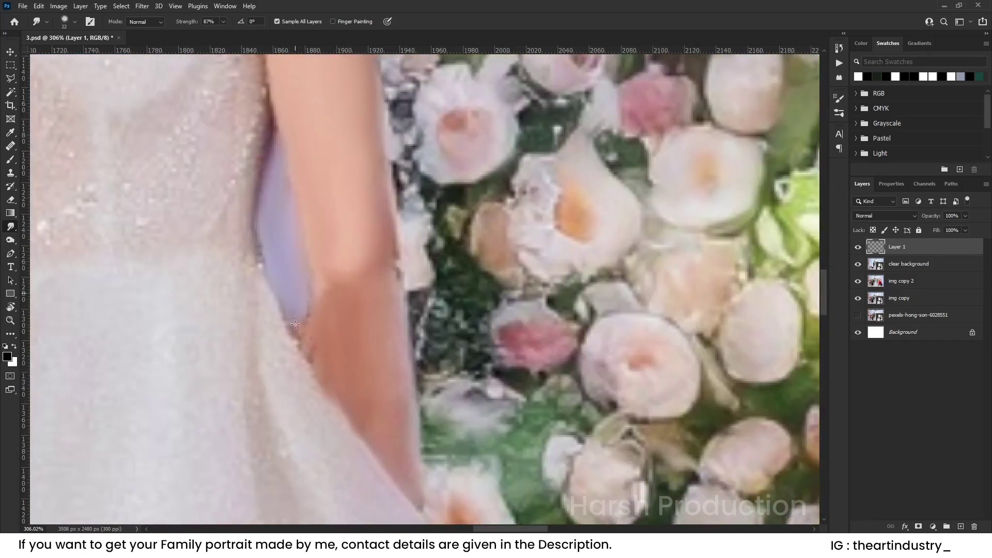
# Step: Smudge the lavender gap between the bride's arm and waist, and smooth the side of the dress bodice
pyautogui.scroll(6, 305, 259)
pyautogui.hscroll(-2, 305, 258)
pyautogui.moveTo(308, 332); pyautogui.dragTo(301, 250)
pyautogui.scroll(-4, 274, 292)
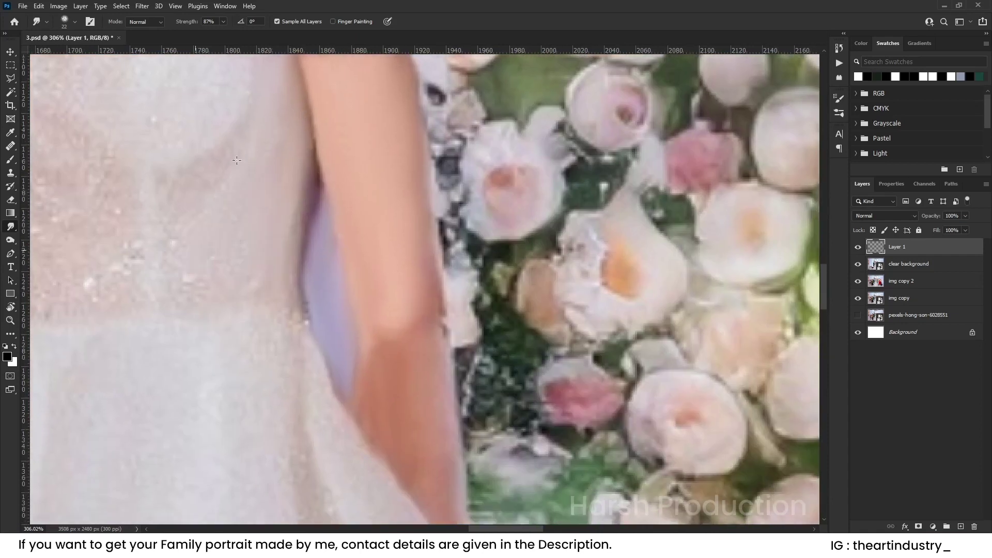
pyautogui.moveTo(299, 331); pyautogui.dragTo(294, 212)
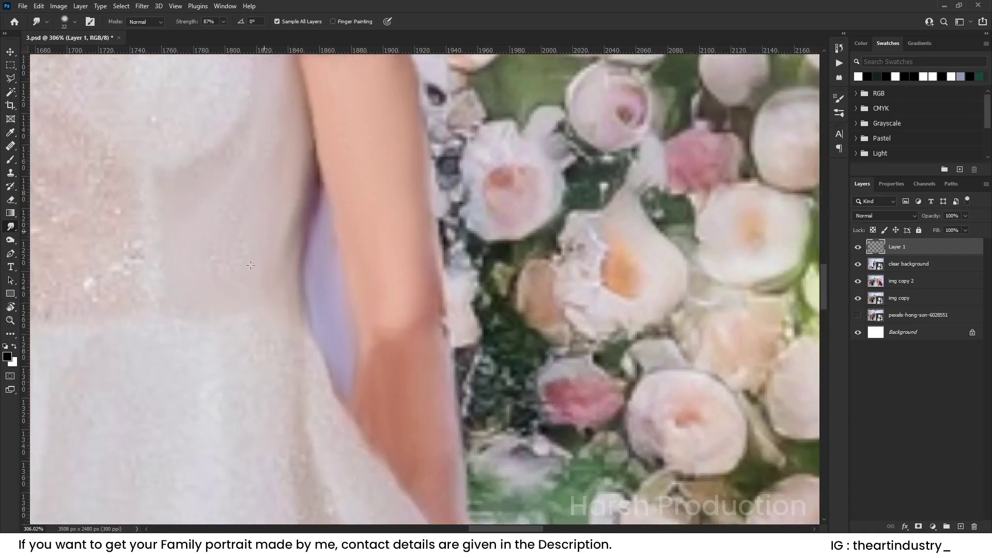
# Step: Convert Layer 1 and clear background into one smart object, and toggle its visibility to compare the whole photo
pyautogui.scroll(-15, 241, 288)
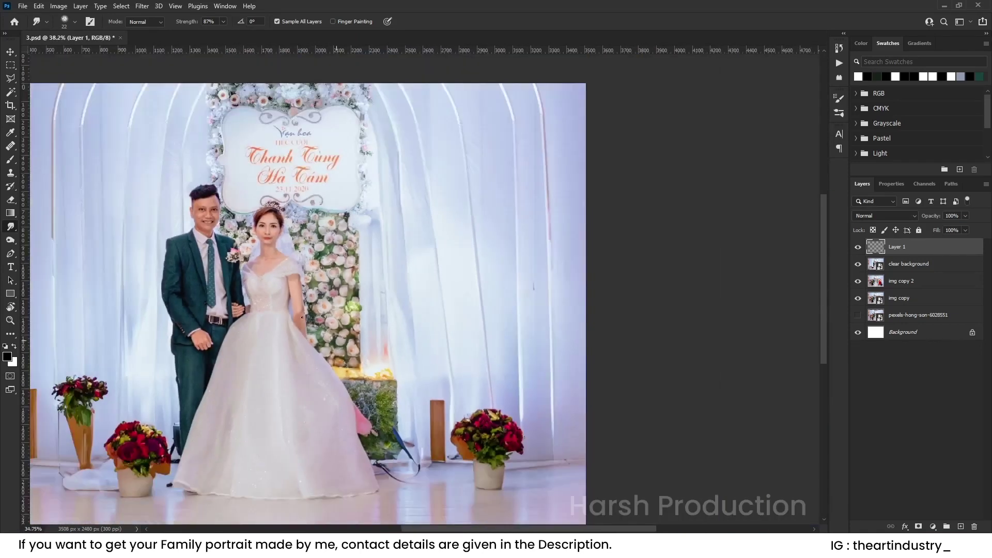
pyautogui.scroll(4, 390, 284)
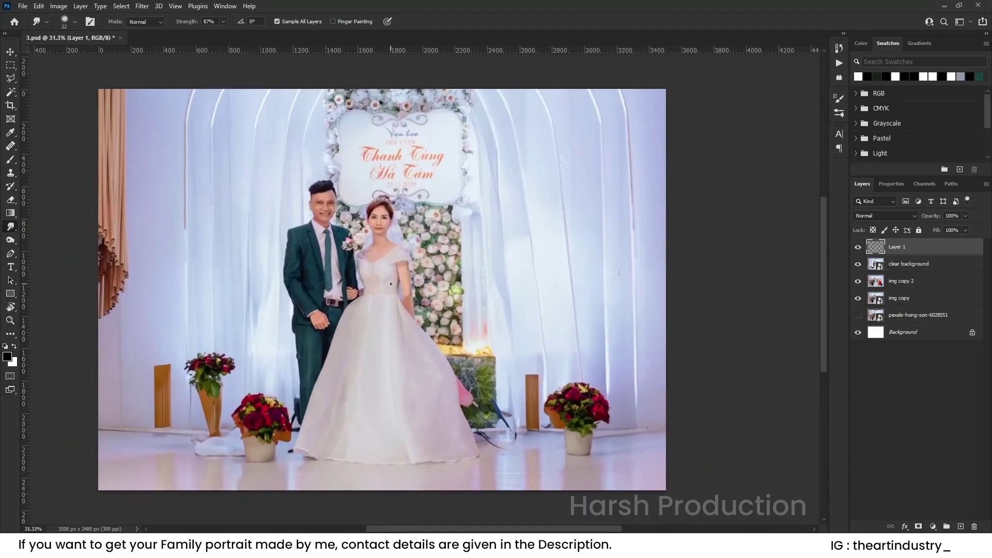
pyautogui.keyDown('ctrl'); pyautogui.click(938, 261); pyautogui.keyUp('ctrl')
pyautogui.rightClick(937, 263)
pyautogui.click(856, 184)
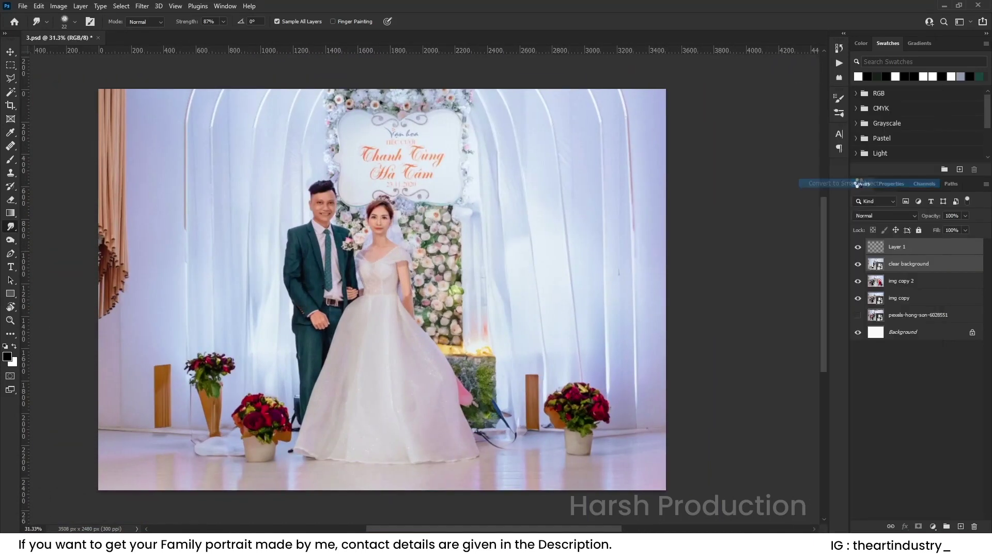
pyautogui.click(858, 248)
pyautogui.click(857, 248)
pyautogui.scroll(-1, 579, 270)
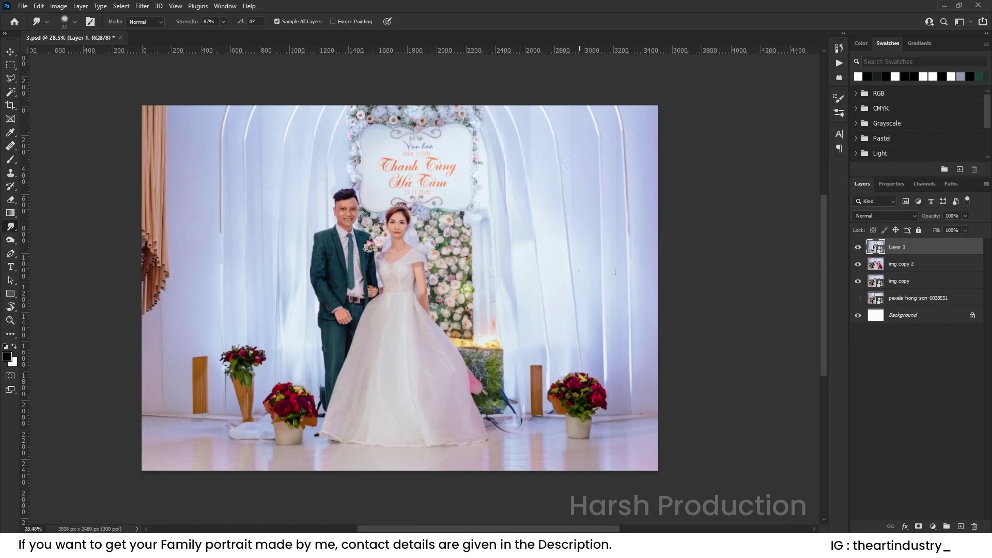
pyautogui.scroll(2, 461, 275)
pyautogui.scroll(-1, 437, 286)
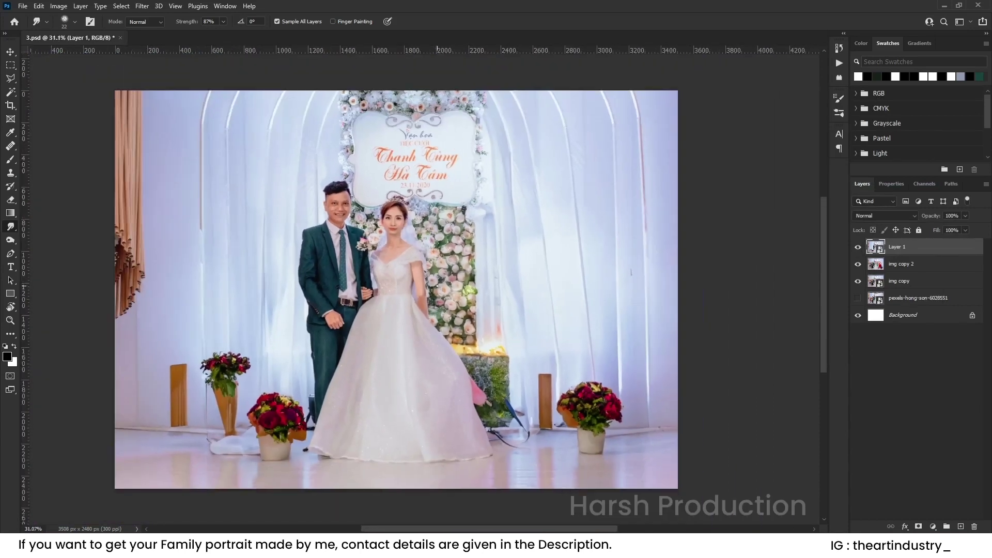
# Step: Place the parents image in the wedding document, duplicate its layer, and rename the copy Mom and the original Dad
pyautogui.press('super+e')
pyautogui.moveTo(248, 409); pyautogui.dragTo(487, 334)
pyautogui.click(512, 21)
pyautogui.moveTo(936, 253); pyautogui.dragTo(960, 527)
pyautogui.write('Mom')
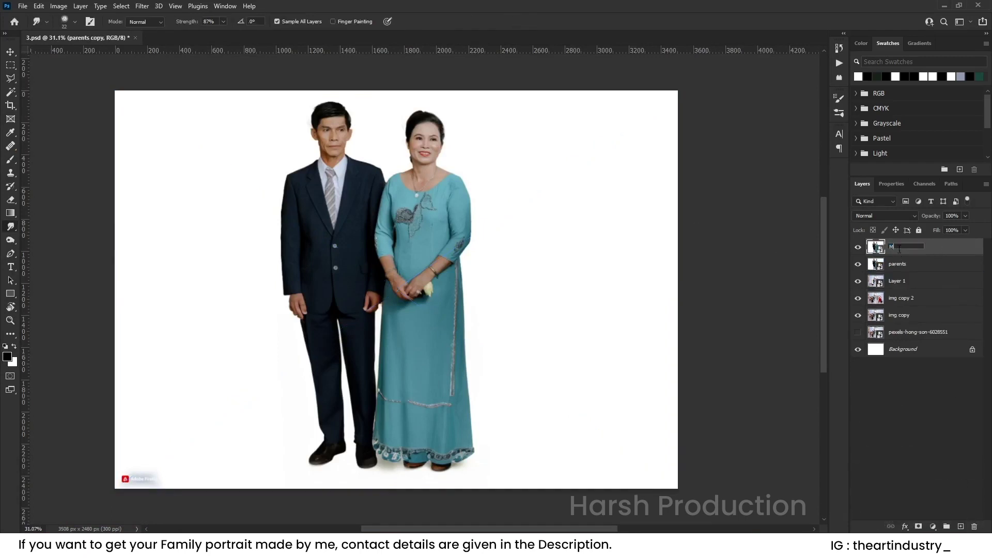
pyautogui.doubleClick(904, 264)
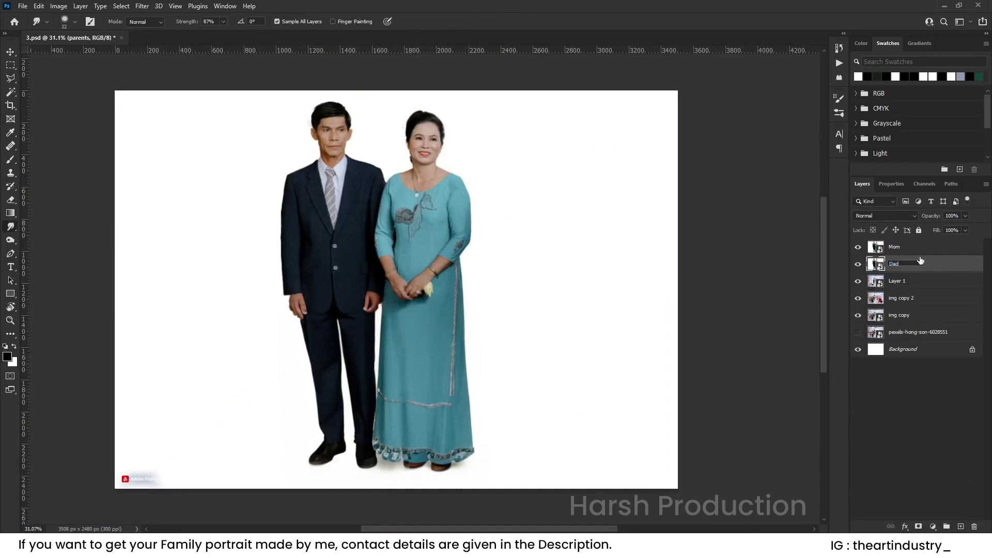
# Step: Mask the Mom layer with a subject selection of both parents and copy that mask to the Dad layer
pyautogui.click(937, 248)
pyautogui.click(121, 6)
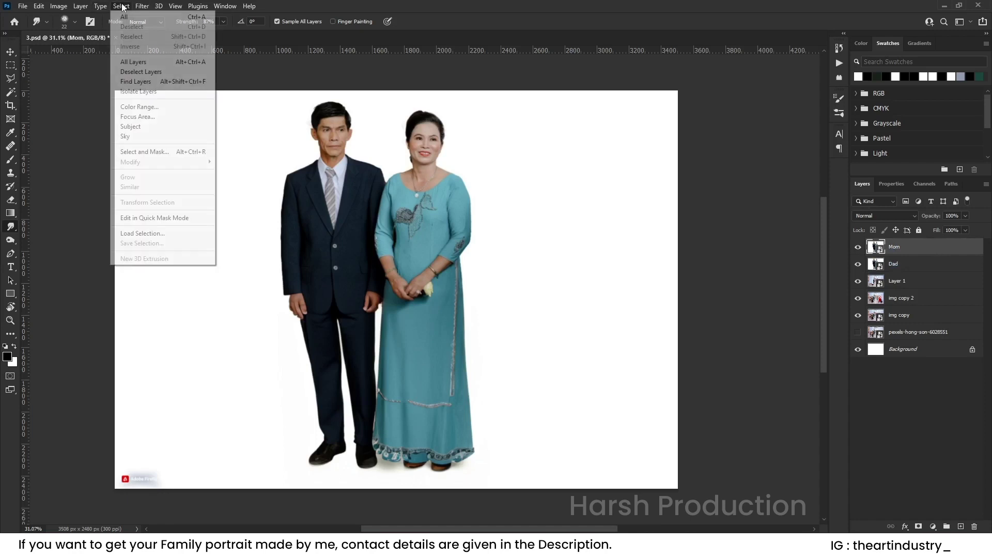
pyautogui.click(135, 128)
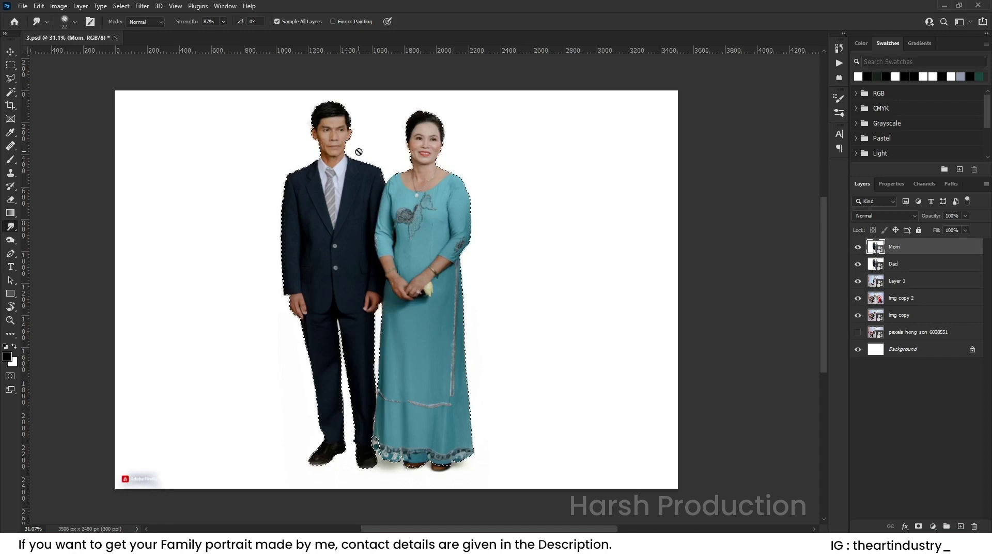
pyautogui.click(918, 526)
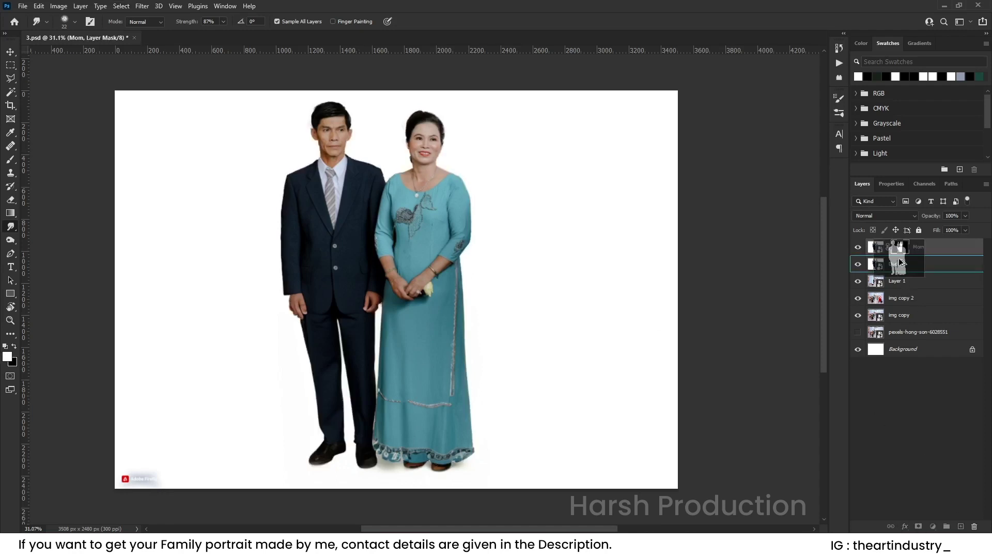
pyautogui.moveTo(901, 250); pyautogui.dragTo(899, 264)
pyautogui.click(900, 249)
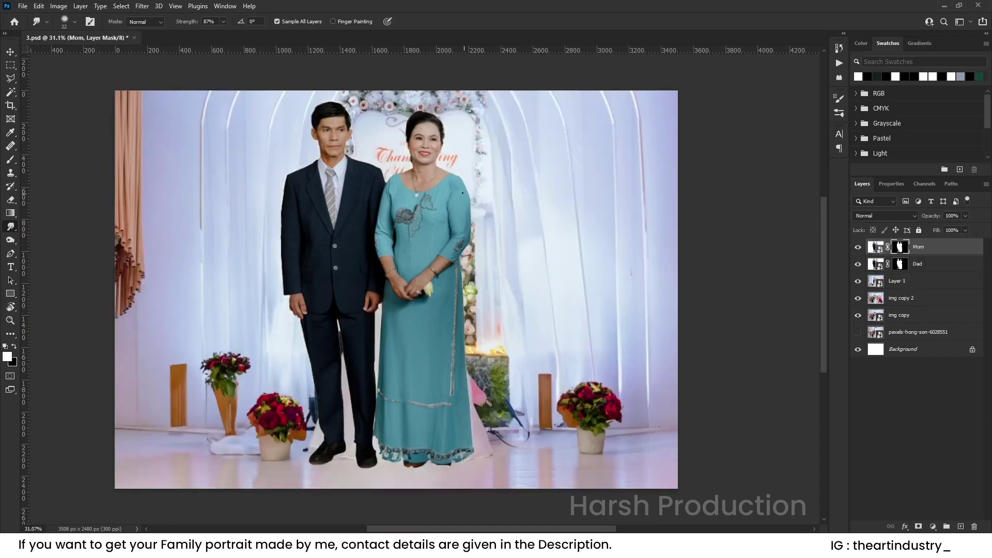
# Step: Hide the Dad layer and set up the Brush tool with the Hard Round brush for masking the Mom layer
pyautogui.scroll(5, 456, 189)
pyautogui.moveTo(455, 189)
pyautogui.mouseDown()
pyautogui.moveTo(465, 321)
pyautogui.moveTo(545, 391)
pyautogui.mouseUp()
pyautogui.click(858, 265)
pyautogui.rightClick(402, 243)
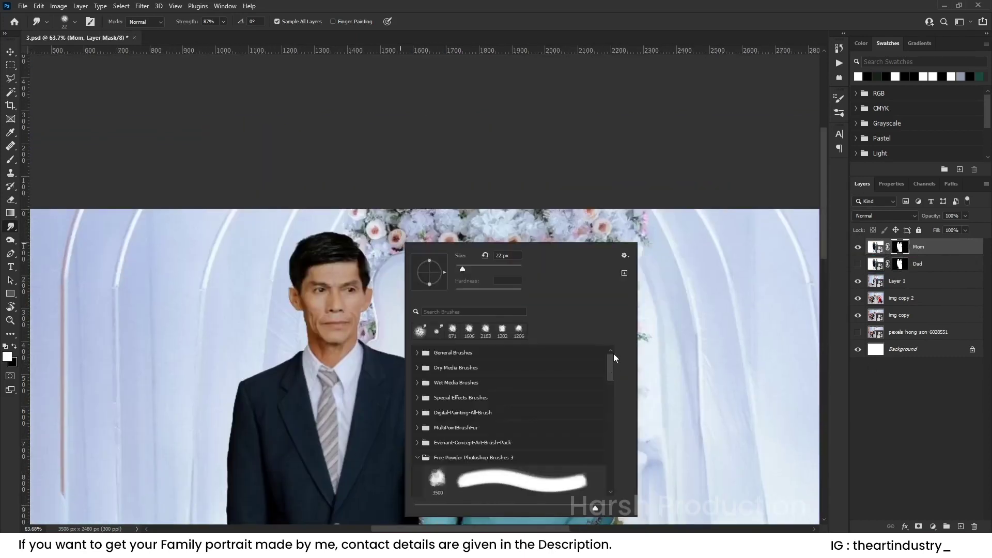
pyautogui.click(10, 160)
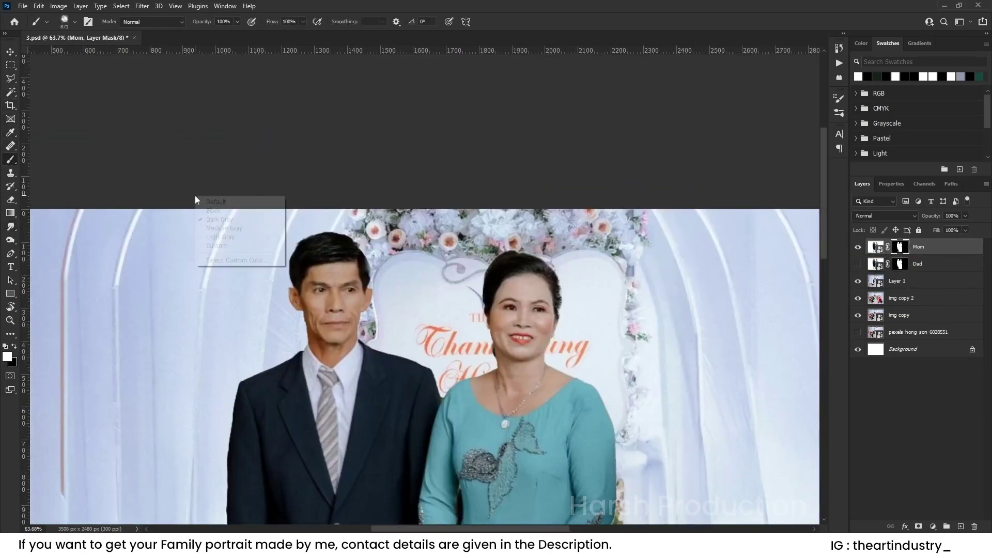
pyautogui.rightClick(425, 288)
pyautogui.moveTo(633, 420); pyautogui.dragTo(633, 366)
pyautogui.click(440, 369)
pyautogui.click(517, 438)
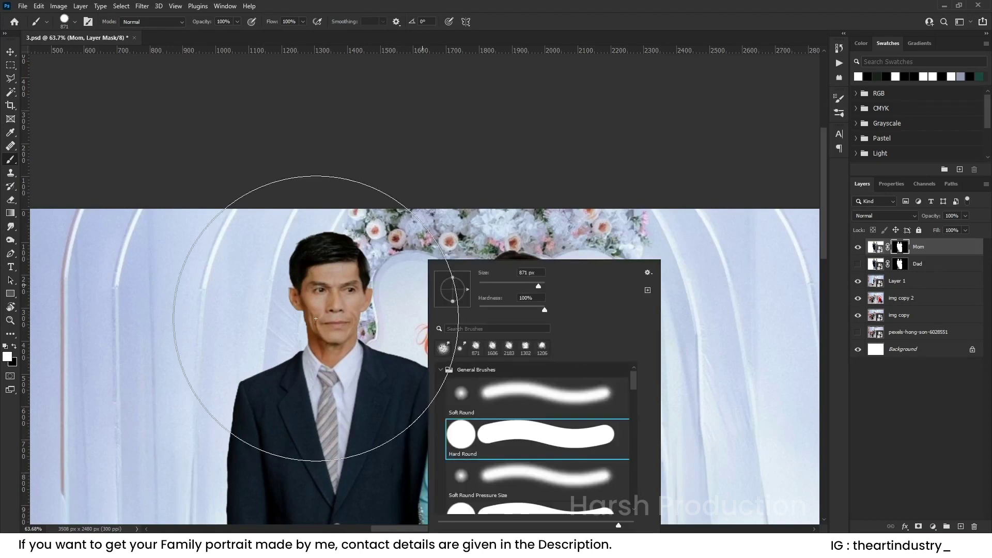
# Step: Paint black on the Mom layer's mask to start hiding the father's head and upper body
pyautogui.click(239, 272)
pyautogui.hotkey('ctrl', 'z')
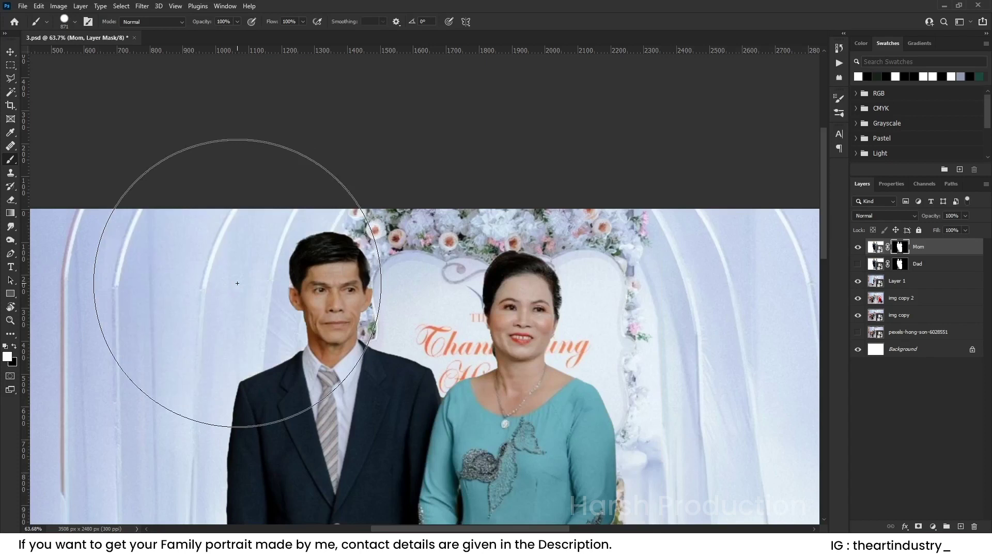
pyautogui.moveTo(248, 279); pyautogui.dragTo(156, 294)
pyautogui.press('x')
pyautogui.moveTo(310, 281); pyautogui.dragTo(302, 386)
pyautogui.moveTo(314, 346); pyautogui.dragTo(318, 213)
pyautogui.moveTo(295, 261); pyautogui.dragTo(280, 318)
# Step: Hide Layer 1, img copy 2 and img copy, and mask out the father's legs beside the teal dress
pyautogui.moveTo(857, 280); pyautogui.dragTo(857, 315)
pyautogui.moveTo(361, 269)
pyautogui.mouseDown()
pyautogui.moveTo(377, 210)
pyautogui.moveTo(396, 237)
pyautogui.moveTo(285, 423)
pyautogui.moveTo(343, 201)
pyautogui.mouseUp()
pyautogui.moveTo(343, 201)
pyautogui.mouseDown()
pyautogui.moveTo(332, 383)
pyautogui.moveTo(394, 400)
pyautogui.mouseUp()
pyautogui.moveTo(394, 401); pyautogui.dragTo(379, 151)
pyautogui.moveTo(379, 151)
pyautogui.mouseDown()
pyautogui.moveTo(361, 337)
pyautogui.moveTo(331, 338)
pyautogui.mouseUp()
pyautogui.scroll(4, 501, 373)
pyautogui.moveTo(399, 367); pyautogui.dragTo(377, 363)
pyautogui.moveTo(430, 383)
pyautogui.mouseDown()
pyautogui.moveTo(395, 253)
pyautogui.moveTo(372, 362)
pyautogui.mouseUp()
pyautogui.moveTo(370, 409)
pyautogui.mouseDown()
pyautogui.moveTo(380, 281)
pyautogui.moveTo(348, 277)
pyautogui.moveTo(373, 206)
pyautogui.mouseUp()
pyautogui.moveTo(371, 208); pyautogui.dragTo(319, 344)
pyautogui.moveTo(355, 321); pyautogui.dragTo(343, 322)
pyautogui.moveTo(338, 371)
pyautogui.mouseDown()
pyautogui.moveTo(336, 291)
pyautogui.moveTo(289, 330)
pyautogui.moveTo(296, 233)
pyautogui.mouseUp()
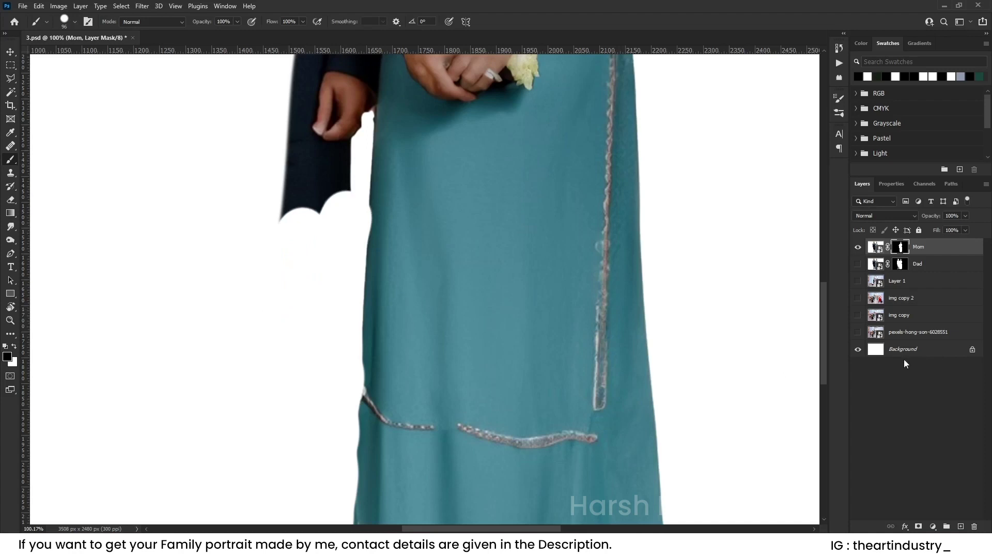
pyautogui.click(903, 352)
pyautogui.click(933, 527)
pyautogui.click(931, 341)
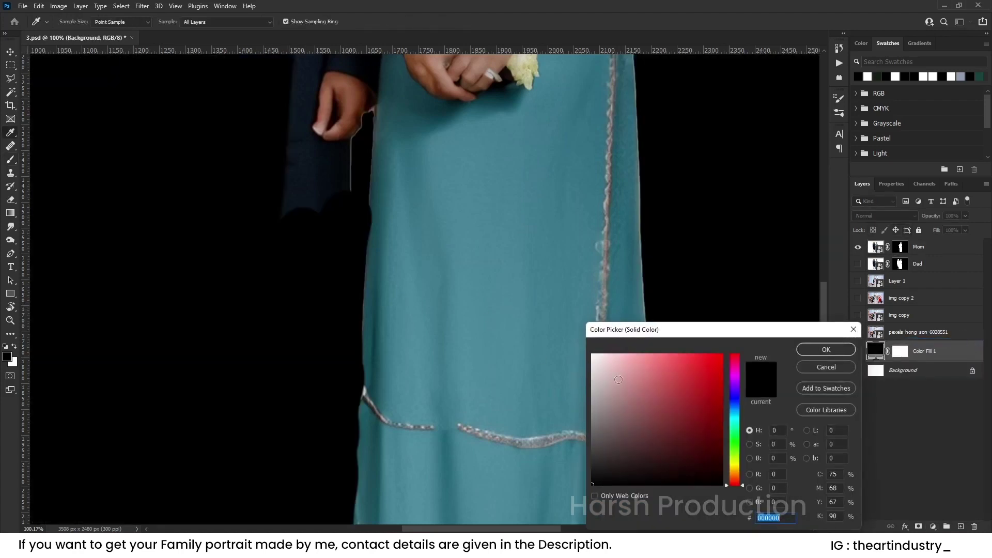
pyautogui.click(853, 330)
pyautogui.scroll(2, 531, 272)
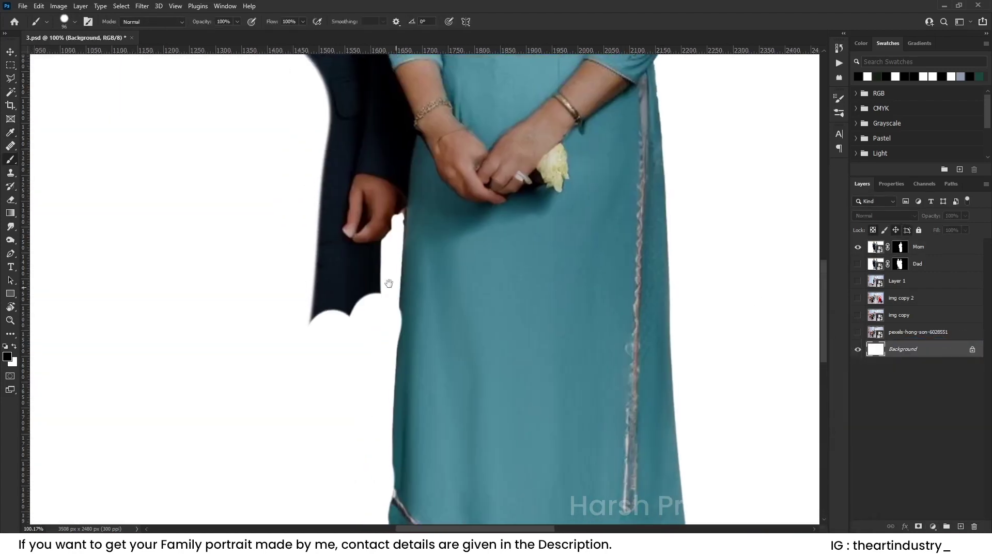
pyautogui.press('x')
pyautogui.moveTo(366, 275); pyautogui.dragTo(371, 288)
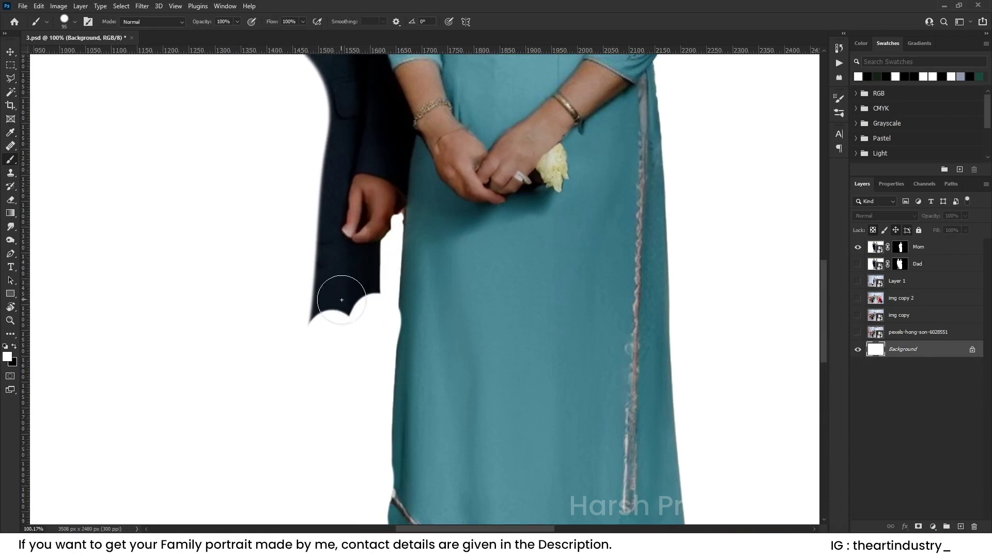
pyautogui.press('z')
pyautogui.hotkey('ctrl', 'z')
pyautogui.hotkey('ctrl', 'z')
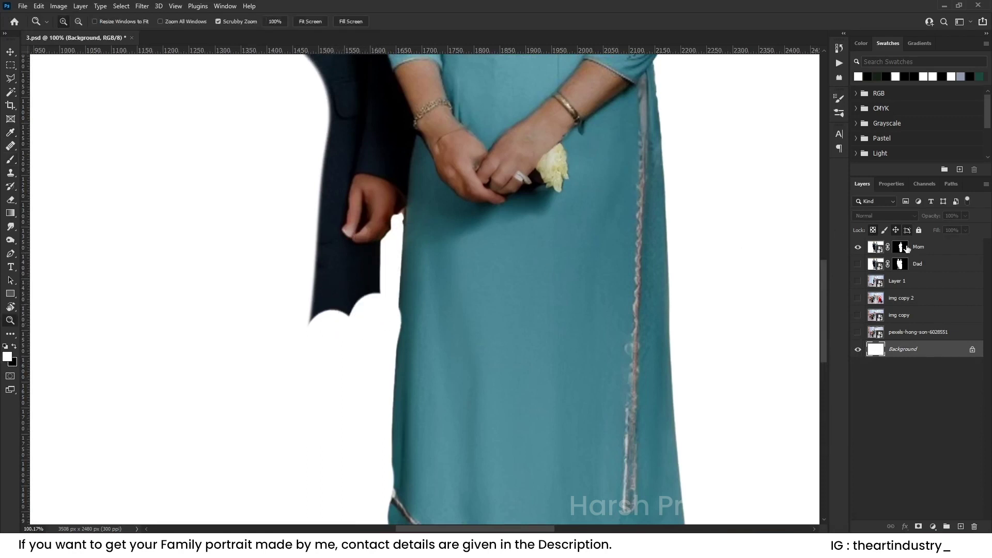
# Step: Mask out the father's hand, sleeve and most of his jacket beside the mother on the Mom layer
pyautogui.click(905, 248)
pyautogui.press('b')
pyautogui.moveTo(307, 316)
pyautogui.mouseDown()
pyautogui.moveTo(316, 289)
pyautogui.moveTo(345, 294)
pyautogui.moveTo(364, 280)
pyautogui.moveTo(374, 308)
pyautogui.mouseUp()
pyautogui.moveTo(379, 269)
pyautogui.mouseDown()
pyautogui.moveTo(361, 122)
pyautogui.moveTo(333, 217)
pyautogui.mouseUp()
pyautogui.moveTo(321, 161)
pyautogui.mouseDown()
pyautogui.moveTo(279, 360)
pyautogui.moveTo(351, 217)
pyautogui.mouseUp()
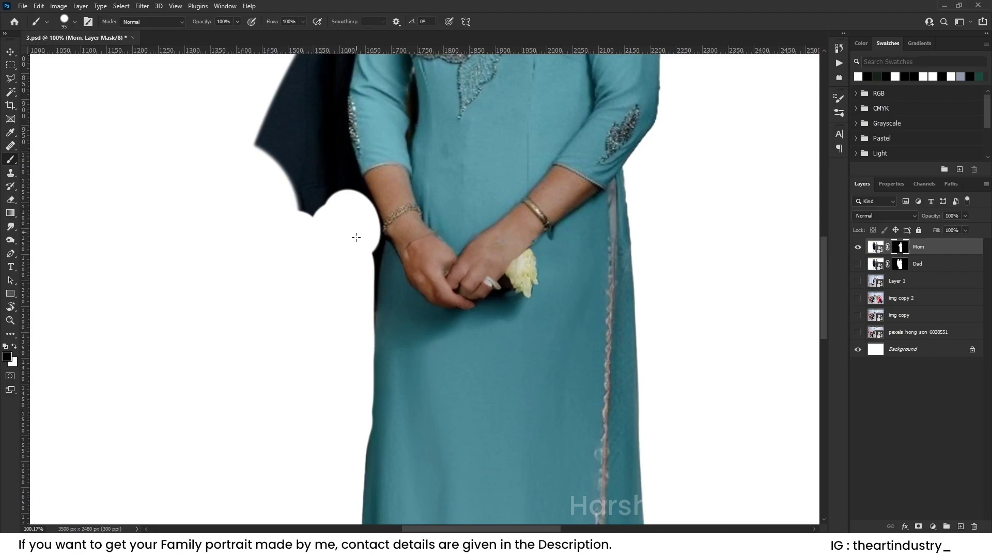
pyautogui.scroll(3, 336, 310)
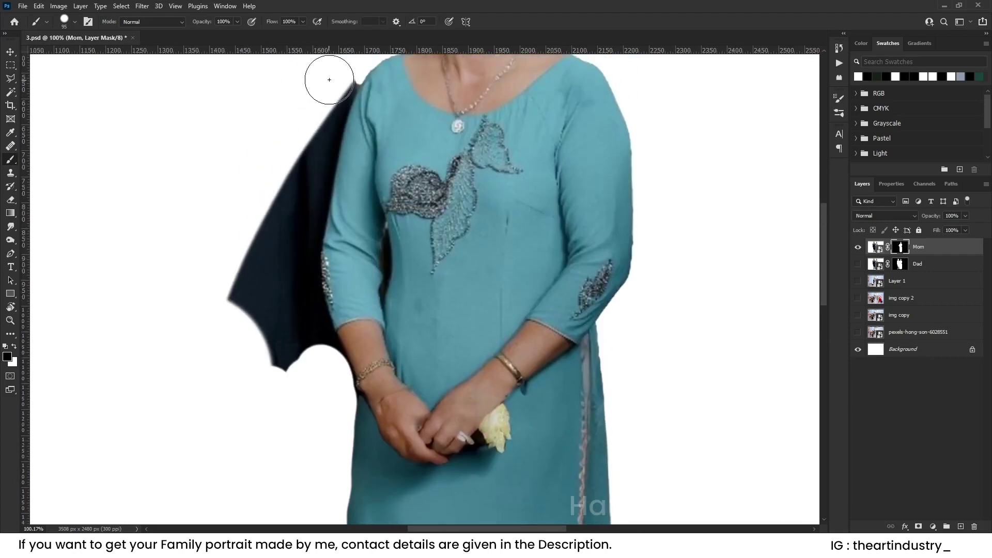
pyautogui.moveTo(318, 129)
pyautogui.mouseDown()
pyautogui.moveTo(277, 315)
pyautogui.moveTo(251, 330)
pyautogui.mouseUp()
pyautogui.moveTo(277, 198); pyautogui.dragTo(244, 291)
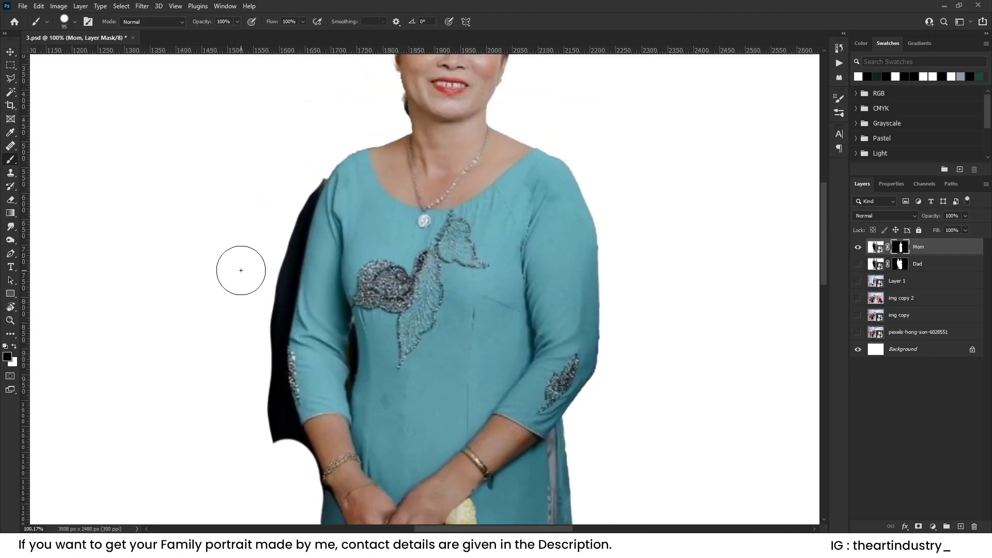
# Step: Reduce the brush size and mask out the dark jacket remnant along the mother's shoulder and sleeve
pyautogui.scroll(10, 316, 215)
pyautogui.moveTo(320, 93)
pyautogui.mouseDown()
pyautogui.moveTo(323, 226)
pyautogui.moveTo(272, 252)
pyautogui.moveTo(258, 283)
pyautogui.moveTo(259, 171)
pyautogui.mouseUp()
pyautogui.press('[')
pyautogui.press('[')
pyautogui.press('[')
pyautogui.moveTo(286, 148); pyautogui.dragTo(255, 159)
pyautogui.moveTo(299, 115)
pyautogui.mouseDown()
pyautogui.moveTo(255, 233)
pyautogui.moveTo(214, 458)
pyautogui.moveTo(232, 224)
pyautogui.moveTo(224, 434)
pyautogui.moveTo(195, 246)
pyautogui.moveTo(248, 401)
pyautogui.mouseUp()
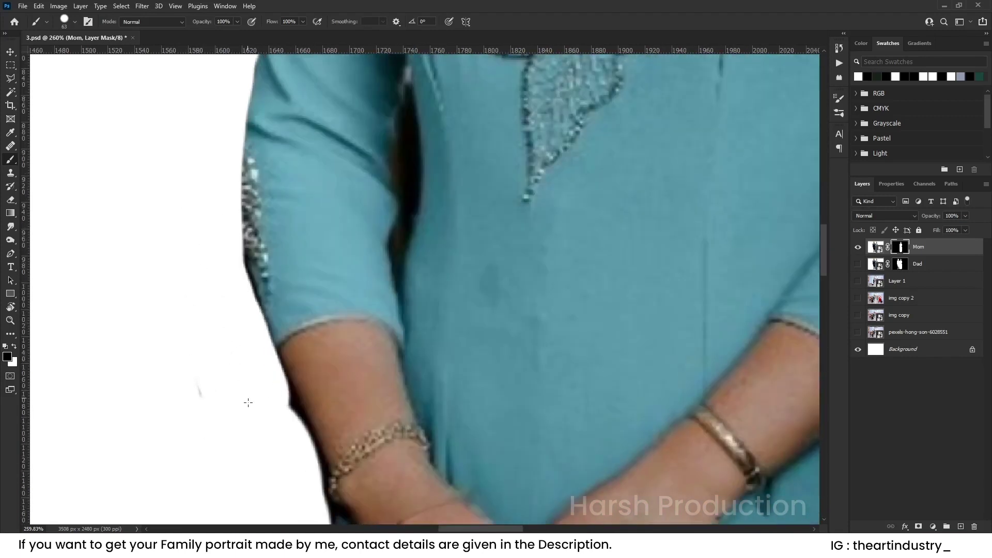
# Step: Clean the Mom mask along the beaded sleeve, forearm and wrist, using a smaller brush for the tight edges
pyautogui.moveTo(199, 250); pyautogui.dragTo(213, 311)
pyautogui.moveTo(201, 258); pyautogui.dragTo(272, 446)
pyautogui.moveTo(261, 439)
pyautogui.mouseDown()
pyautogui.moveTo(213, 297)
pyautogui.moveTo(233, 302)
pyautogui.moveTo(255, 367)
pyautogui.moveTo(256, 434)
pyautogui.mouseUp()
pyautogui.press('[')
pyautogui.press('[')
pyautogui.moveTo(234, 387); pyautogui.dragTo(201, 225)
pyautogui.moveTo(214, 274)
pyautogui.mouseDown()
pyautogui.moveTo(224, 373)
pyautogui.moveTo(199, 477)
pyautogui.mouseUp()
# Step: Refine the Mom mask along the father's side of the skirt, painting white to restore the dress edge
pyautogui.scroll(-5, 156, 476)
pyautogui.moveTo(322, 461)
pyautogui.mouseDown()
pyautogui.moveTo(381, 365)
pyautogui.moveTo(401, 360)
pyautogui.mouseUp()
pyautogui.press('x')
pyautogui.moveTo(328, 250)
pyautogui.mouseDown()
pyautogui.moveTo(315, 355)
pyautogui.moveTo(331, 201)
pyautogui.moveTo(308, 370)
pyautogui.moveTo(309, 477)
pyautogui.mouseUp()
pyautogui.moveTo(314, 453); pyautogui.dragTo(306, 284)
pyautogui.moveTo(297, 243); pyautogui.dragTo(276, 410)
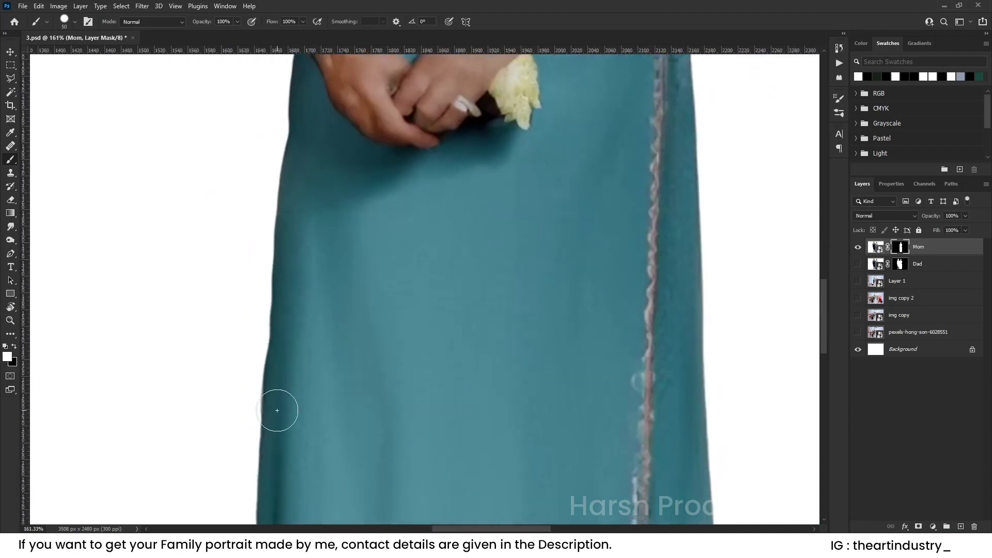
pyautogui.scroll(-10, 277, 410)
pyautogui.moveTo(315, 398); pyautogui.dragTo(315, 393)
# Step: Show Dad, hide Mom, and remove the mother from the Dad layer's mask using a selection loaded from the Mom mask
pyautogui.keyDown('ctrl'); pyautogui.click(900, 248); pyautogui.keyUp('ctrl')
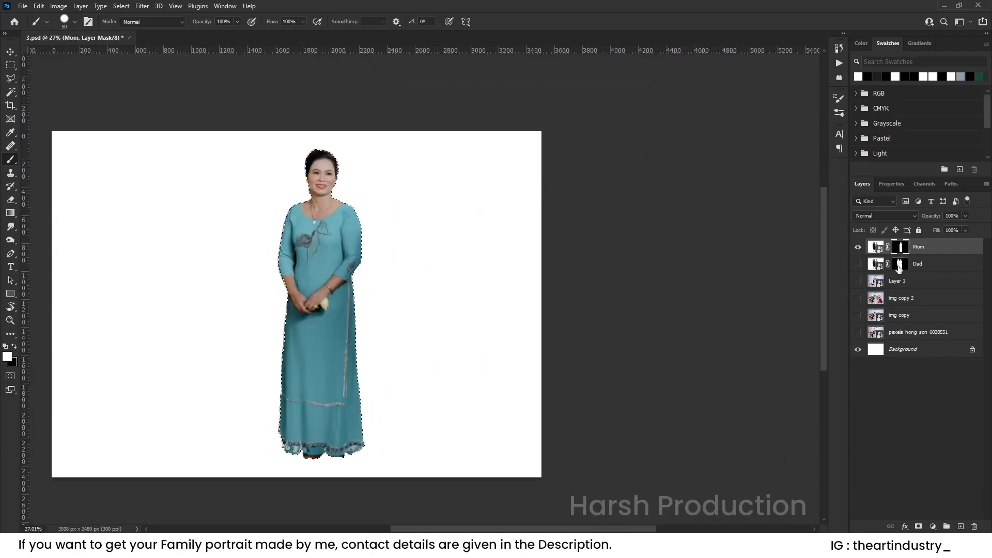
pyautogui.click(900, 265)
pyautogui.click(857, 263)
pyautogui.click(858, 246)
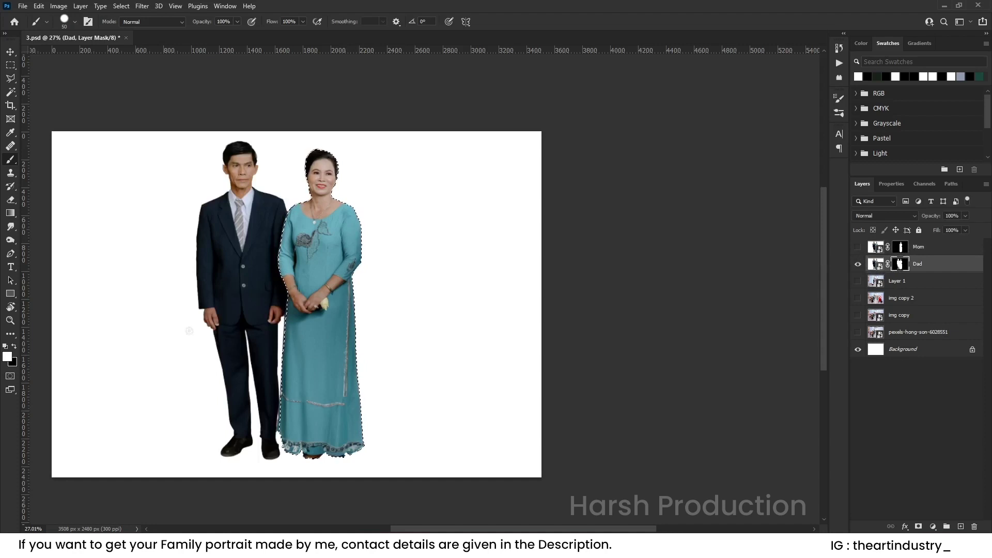
pyautogui.press('Delete')
pyautogui.hotkey('ctrl', 'd')
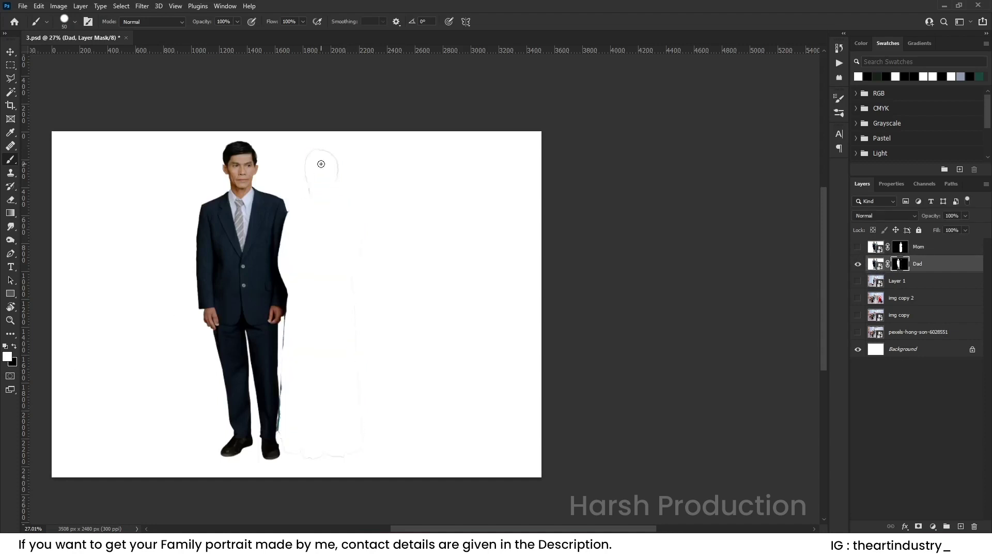
# Step: Paint black on the Dad mask to remove the faint outline left around the mother's head and body
pyautogui.scroll(2, 318, 166)
pyautogui.moveTo(306, 151)
pyautogui.mouseDown()
pyautogui.moveTo(296, 205)
pyautogui.moveTo(307, 203)
pyautogui.mouseUp()
pyautogui.press('x')
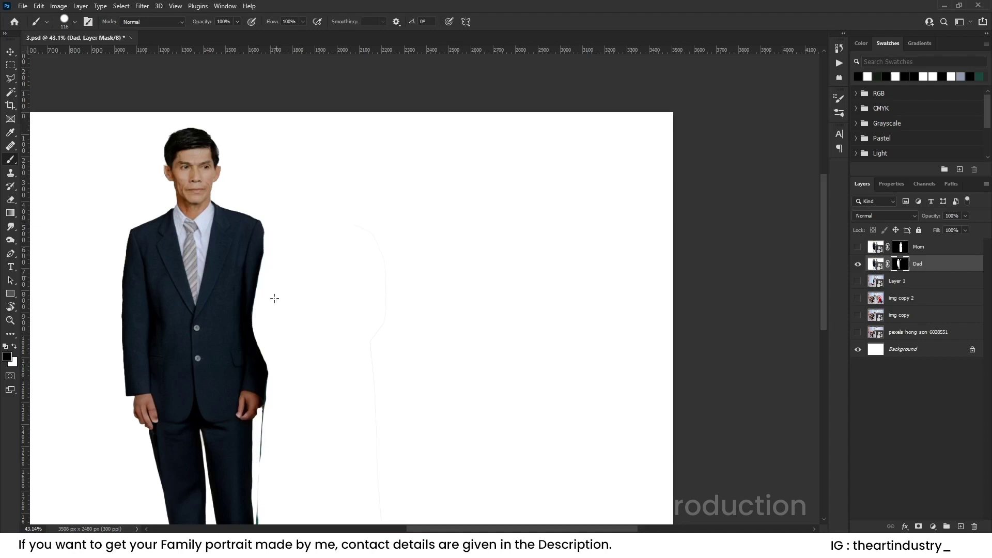
pyautogui.scroll(-3, 276, 272)
pyautogui.scroll(-3, 383, 219)
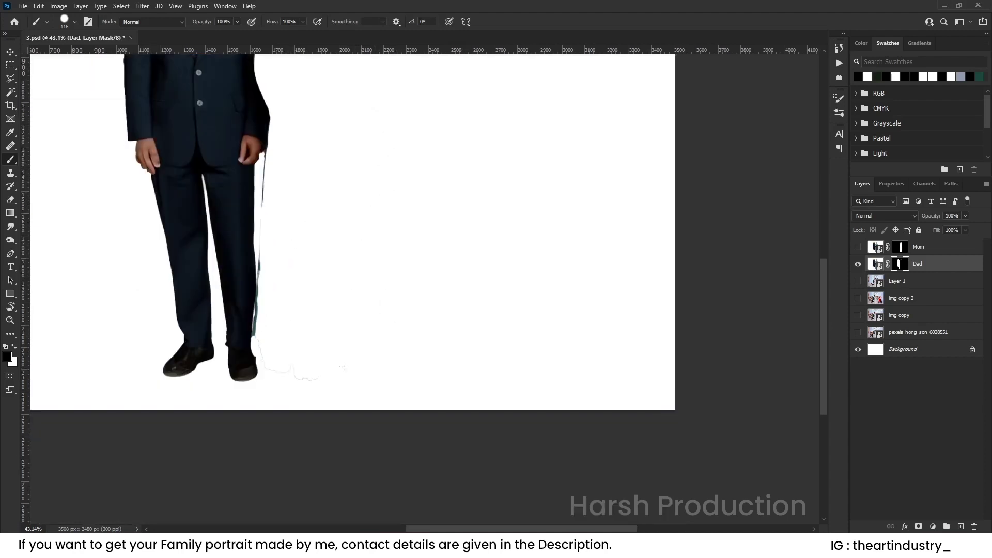
# Step: Mask out the dark and teal dress slivers along the father's shoe and trouser leg on the Dad layer
pyautogui.scroll(5, 278, 355)
pyautogui.moveTo(264, 415); pyautogui.dragTo(246, 403)
pyautogui.click(247, 393)
pyautogui.moveTo(237, 333); pyautogui.dragTo(243, 302)
pyautogui.moveTo(250, 237)
pyautogui.mouseDown()
pyautogui.moveTo(309, 328)
pyautogui.moveTo(296, 326)
pyautogui.mouseUp()
pyautogui.moveTo(304, 169); pyautogui.dragTo(281, 432)
# Step: Clean the Dad mask along the father's hand, jacket sleeve and shoulder on the side where the mother stood
pyautogui.scroll(3, 312, 380)
pyautogui.scroll(4, 302, 337)
pyautogui.hscroll(-1, 302, 337)
pyautogui.moveTo(325, 390)
pyautogui.mouseDown()
pyautogui.moveTo(316, 279)
pyautogui.moveTo(325, 235)
pyautogui.moveTo(350, 338)
pyautogui.mouseUp()
pyautogui.scroll(2, 359, 200)
pyautogui.scroll(8, 388, 452)
pyautogui.hscroll(-1, 387, 452)
pyautogui.moveTo(379, 382); pyautogui.dragTo(377, 277)
pyautogui.scroll(-5, 362, 206)
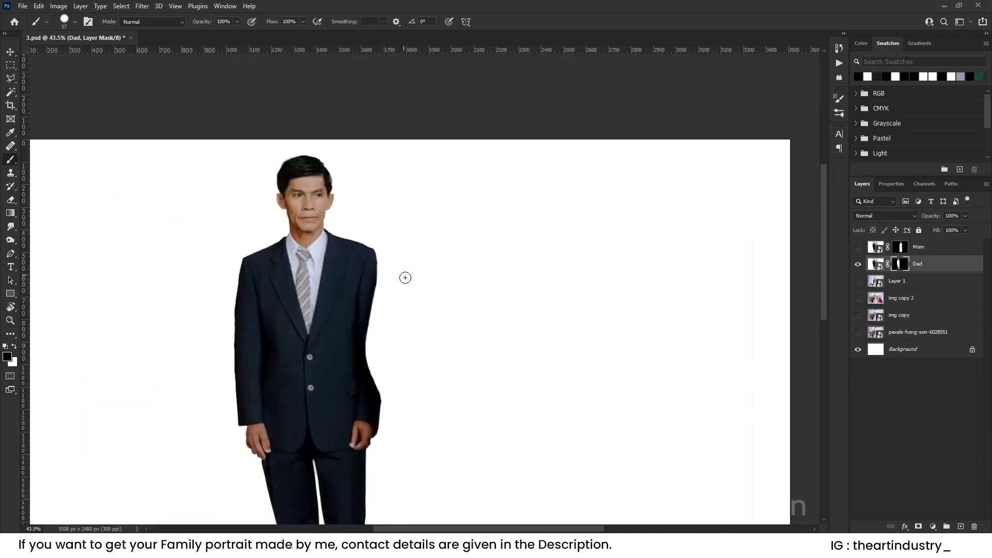
# Step: Show both the Mom and Dad cutouts over the retouched wedding photo in Layer 1
pyautogui.scroll(-4, 405, 278)
pyautogui.click(857, 248)
pyautogui.click(858, 264)
pyautogui.click(858, 264)
pyautogui.click(858, 247)
pyautogui.click(877, 264)
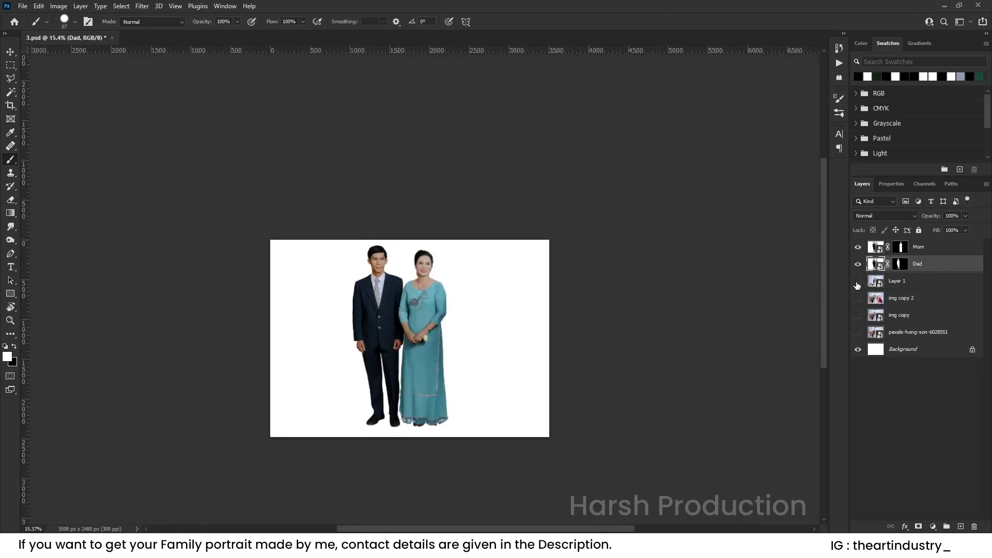
pyautogui.click(857, 282)
pyautogui.hotkey('ctrl', 't')
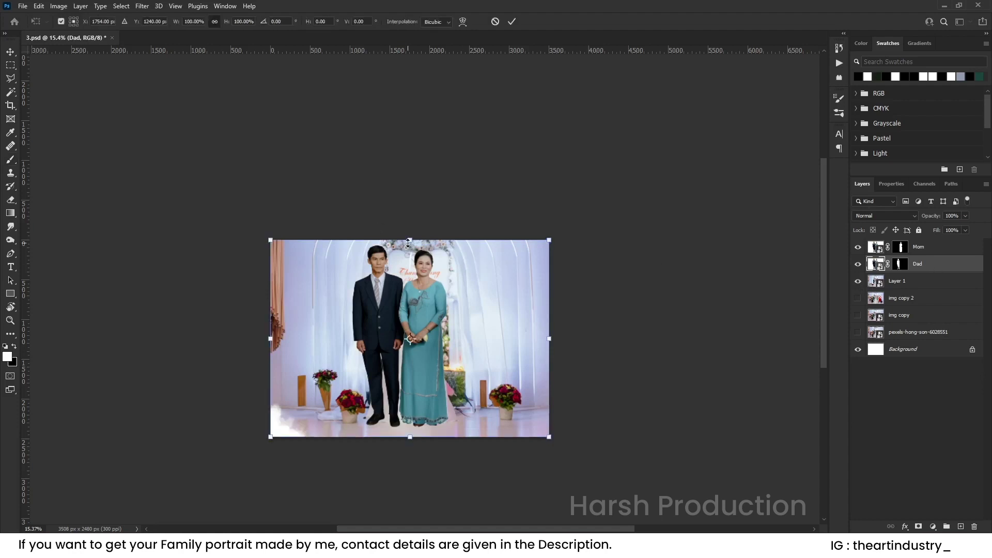
pyautogui.moveTo(398, 241); pyautogui.dragTo(403, 288)
pyautogui.hotkey('ctrl', 'z')
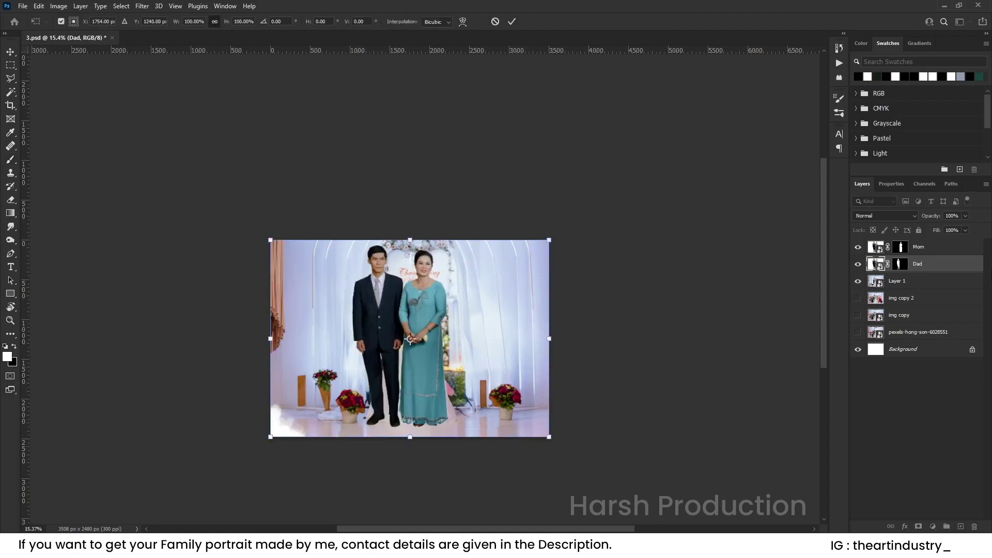
# Step: Scale the Mom and Dad layers down together and place them in front of the couple
pyautogui.keyDown('shift'); pyautogui.click(951, 252); pyautogui.keyUp('shift')
pyautogui.hotkey('ctrl', 't')
pyautogui.moveTo(409, 240); pyautogui.dragTo(414, 294)
pyautogui.moveTo(393, 339); pyautogui.dragTo(366, 323)
pyautogui.click(512, 21)
# Step: Move the Mom layer across to stand on the bride's outer side
pyautogui.press('b')
pyautogui.scroll(3, 408, 274)
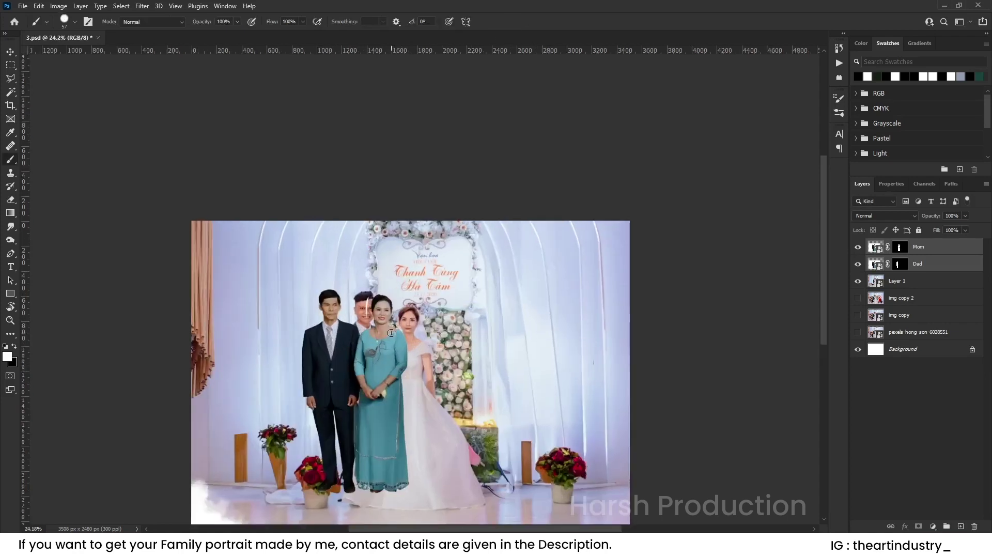
pyautogui.scroll(3, 391, 333)
pyautogui.click(10, 47)
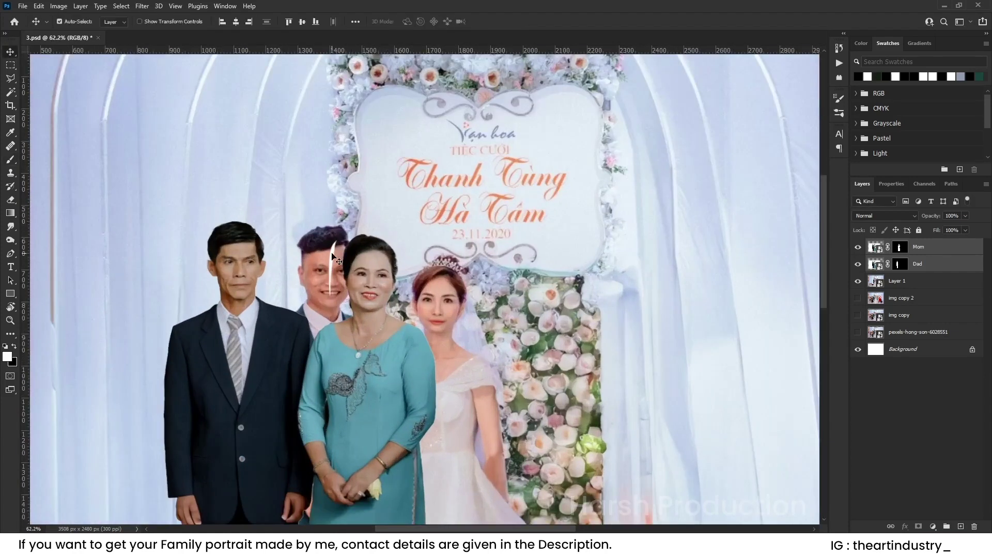
pyautogui.click(454, 300)
pyautogui.click(333, 262)
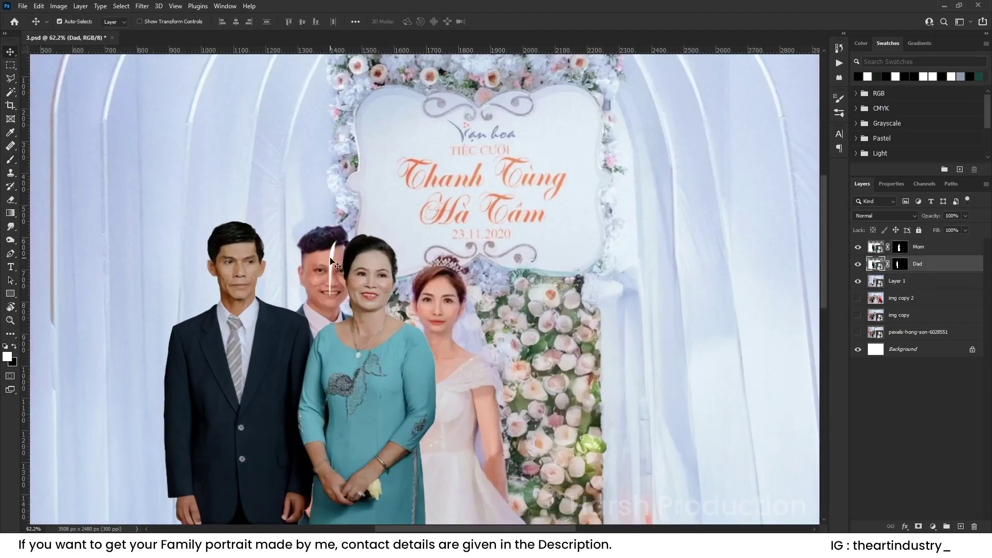
pyautogui.moveTo(384, 370); pyautogui.dragTo(543, 386)
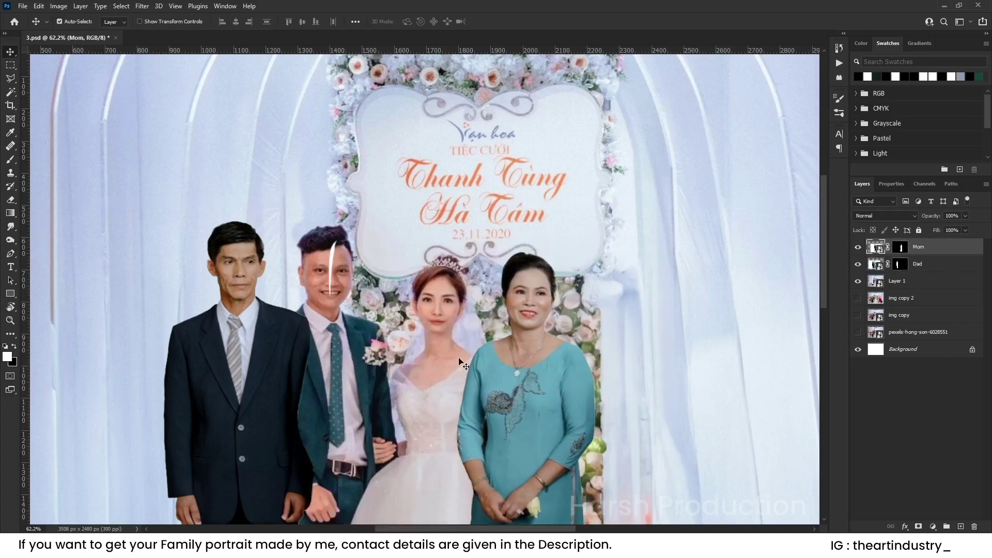
# Step: Paint black on the Dad mask to remove the white streak crossing the groom's face
pyautogui.scroll(3, 307, 262)
pyautogui.click(15, 160)
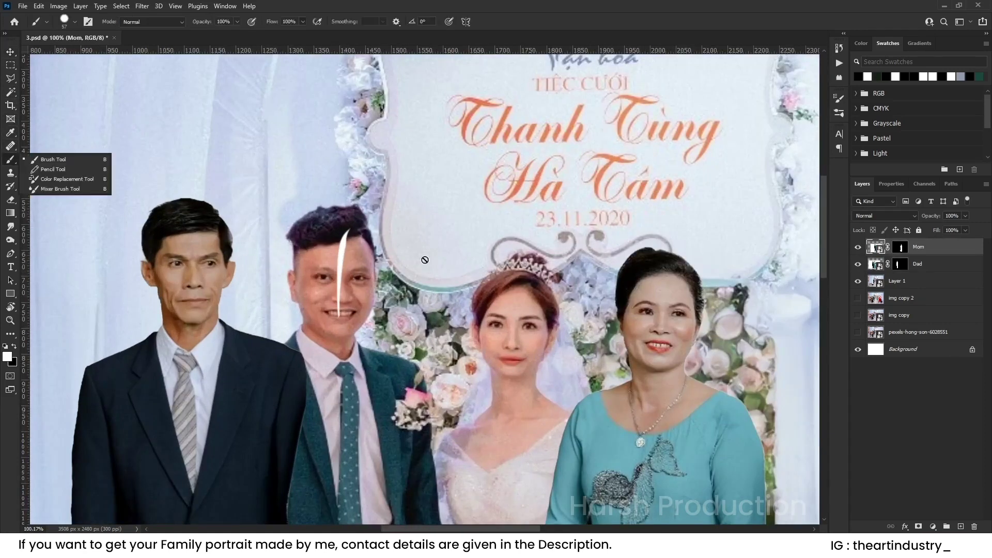
pyautogui.click(899, 264)
pyautogui.press('x')
pyautogui.moveTo(344, 231); pyautogui.dragTo(338, 316)
pyautogui.scroll(-5, 331, 191)
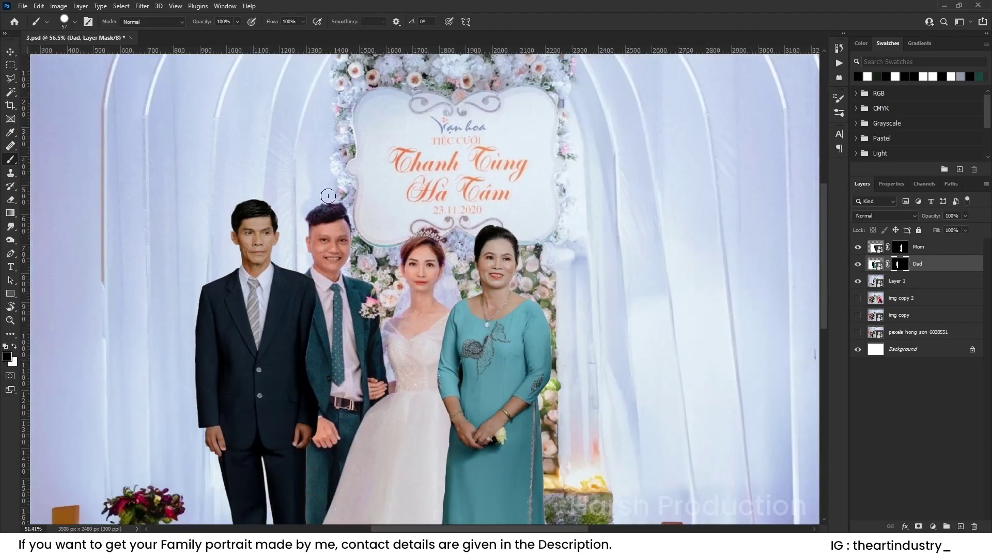
# Step: Hide Mom and Dad, and lasso the cream pot and lower leaves beside the groom's feet on Layer 1
pyautogui.press('v')
pyautogui.scroll(2, 273, 372)
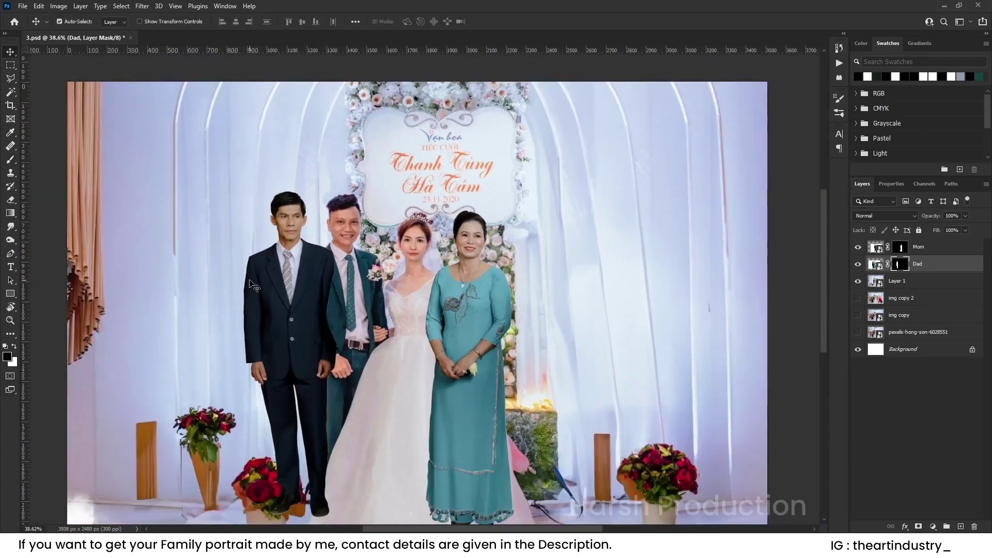
pyautogui.moveTo(859, 248); pyautogui.dragTo(858, 265)
pyautogui.scroll(5, 335, 356)
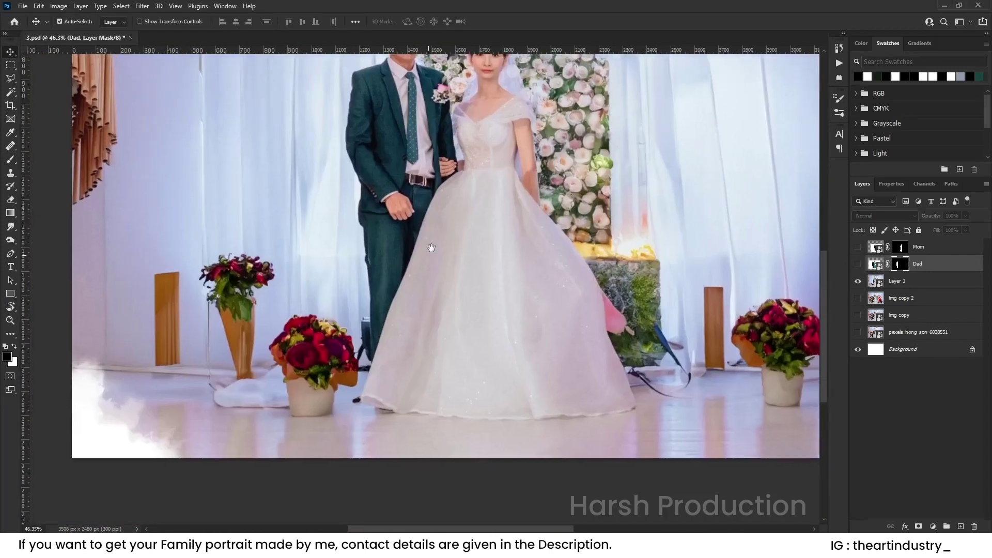
pyautogui.scroll(6, 336, 355)
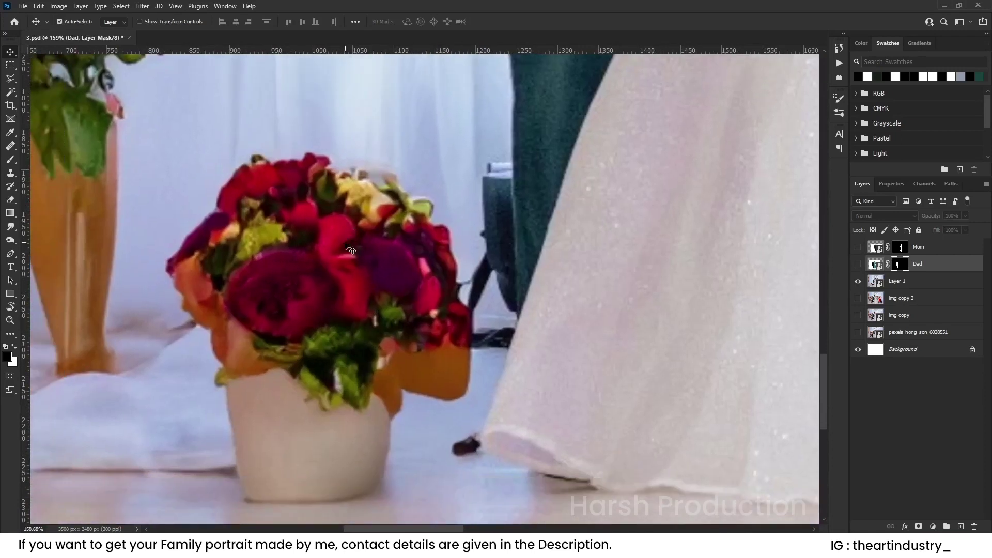
pyautogui.click(930, 282)
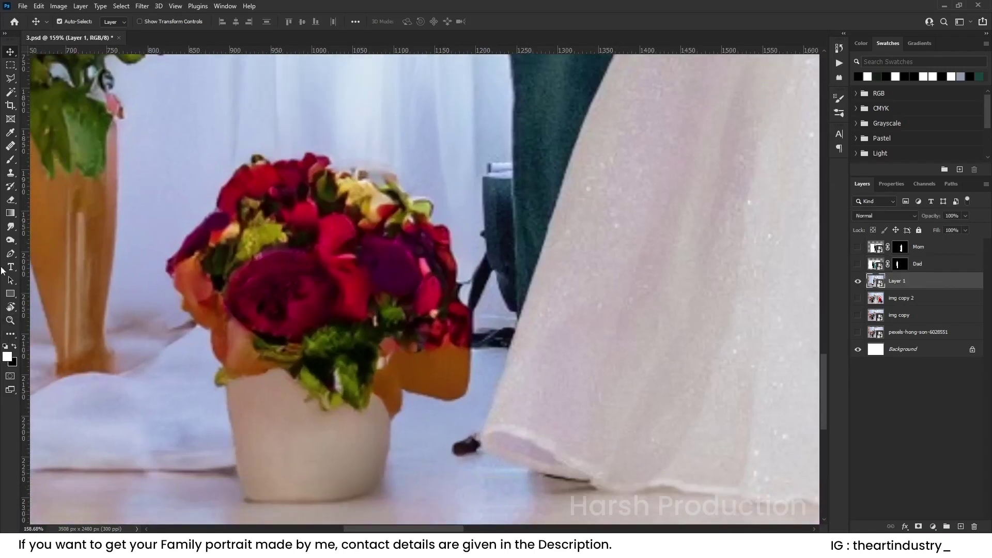
pyautogui.click(6, 81)
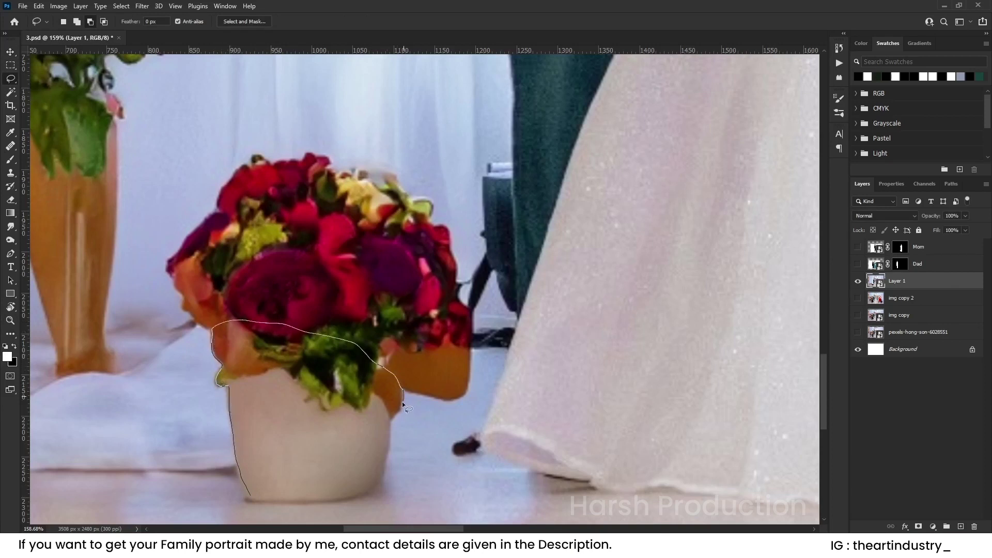
pyautogui.moveTo(260, 500); pyautogui.dragTo(252, 497)
pyautogui.moveTo(377, 390)
pyautogui.mouseDown()
pyautogui.moveTo(314, 447)
pyautogui.moveTo(275, 424)
pyautogui.moveTo(312, 427)
pyautogui.mouseUp()
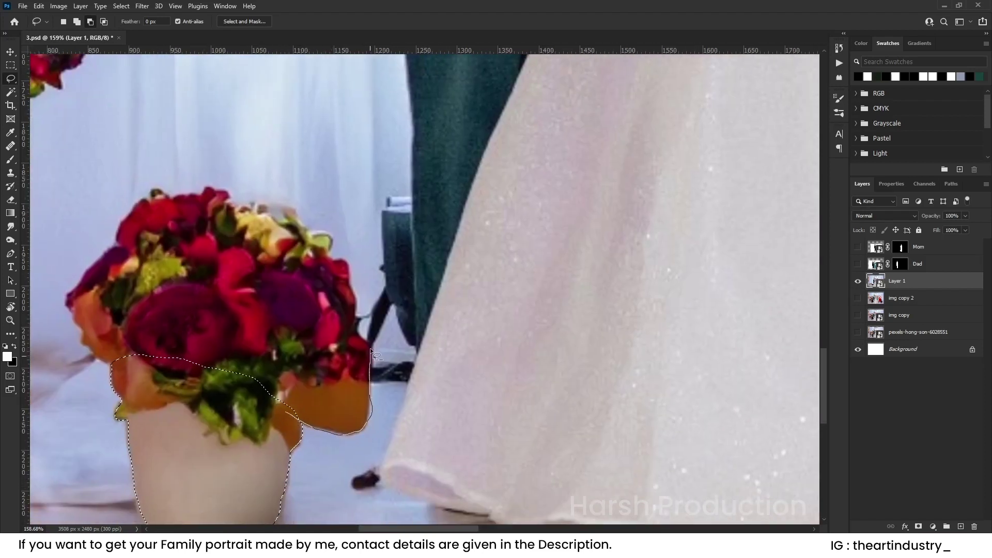
# Step: Extend the pot selection with the orange wrapping and the lower part of the bouquet
pyautogui.moveTo(345, 282); pyautogui.dragTo(213, 275)
pyautogui.moveTo(239, 336); pyautogui.dragTo(282, 367)
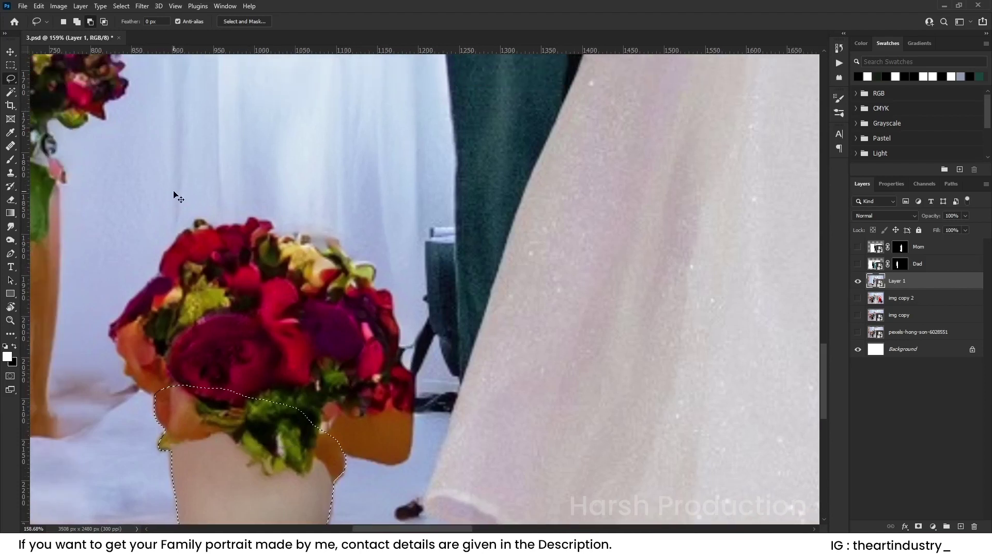
pyautogui.moveTo(172, 357); pyautogui.dragTo(173, 306)
pyautogui.moveTo(157, 343); pyautogui.dragTo(133, 327)
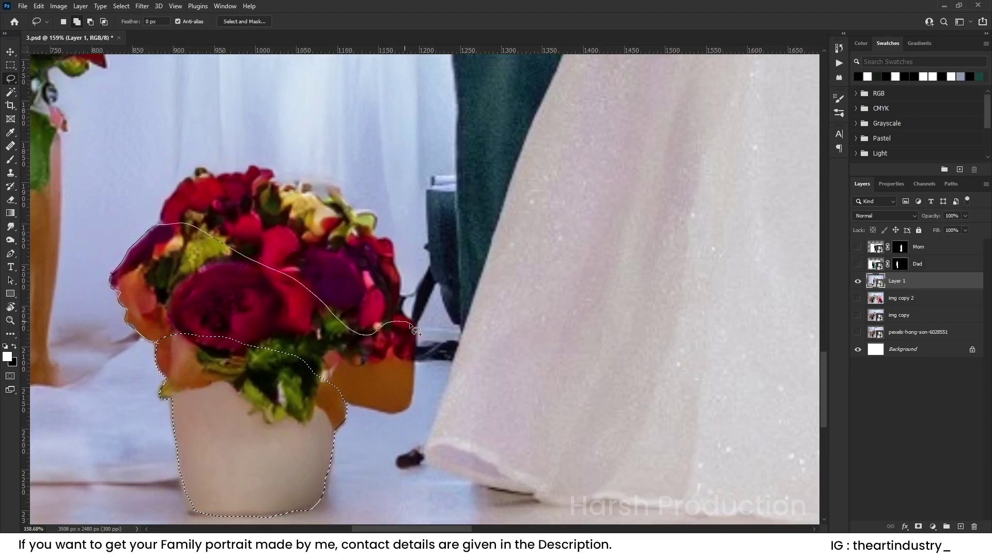
pyautogui.moveTo(381, 413); pyautogui.dragTo(289, 377)
pyautogui.moveTo(237, 289); pyautogui.dragTo(308, 390)
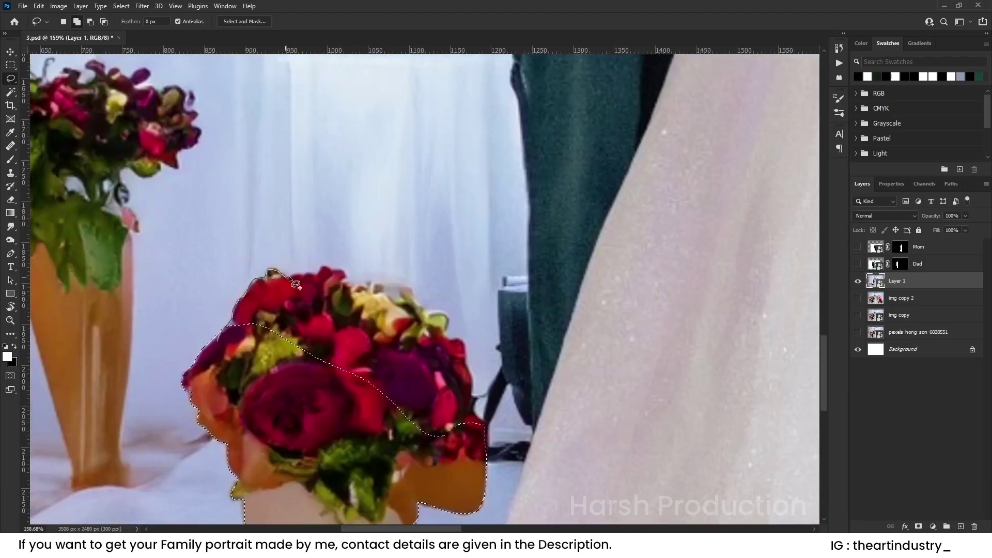
# Step: Add the red flowers along the upper outer edge of the bouquet to the lasso selection
pyautogui.moveTo(346, 279); pyautogui.dragTo(369, 398)
pyautogui.moveTo(331, 343); pyautogui.dragTo(244, 335)
pyautogui.scroll(6, 236, 317)
pyautogui.moveTo(154, 267); pyautogui.dragTo(238, 376)
pyautogui.scroll(3, 238, 375)
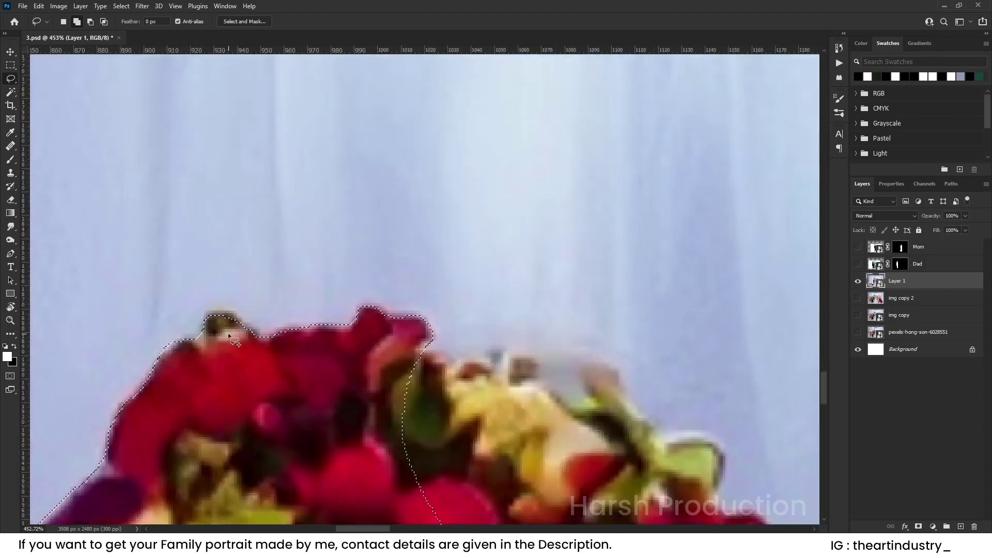
pyautogui.moveTo(264, 344); pyautogui.dragTo(276, 374)
pyautogui.moveTo(326, 389); pyautogui.dragTo(195, 307)
# Step: Add the yellow flowers, green leaves and remaining red petals facing the groom to the bouquet selection
pyautogui.moveTo(272, 246); pyautogui.dragTo(308, 257)
pyautogui.moveTo(378, 269)
pyautogui.mouseDown()
pyautogui.moveTo(461, 323)
pyautogui.moveTo(276, 448)
pyautogui.mouseUp()
pyautogui.moveTo(335, 357); pyautogui.dragTo(142, 279)
pyautogui.moveTo(111, 259); pyautogui.dragTo(115, 243)
pyautogui.moveTo(232, 231)
pyautogui.mouseDown()
pyautogui.moveTo(174, 221)
pyautogui.moveTo(218, 194)
pyautogui.mouseUp()
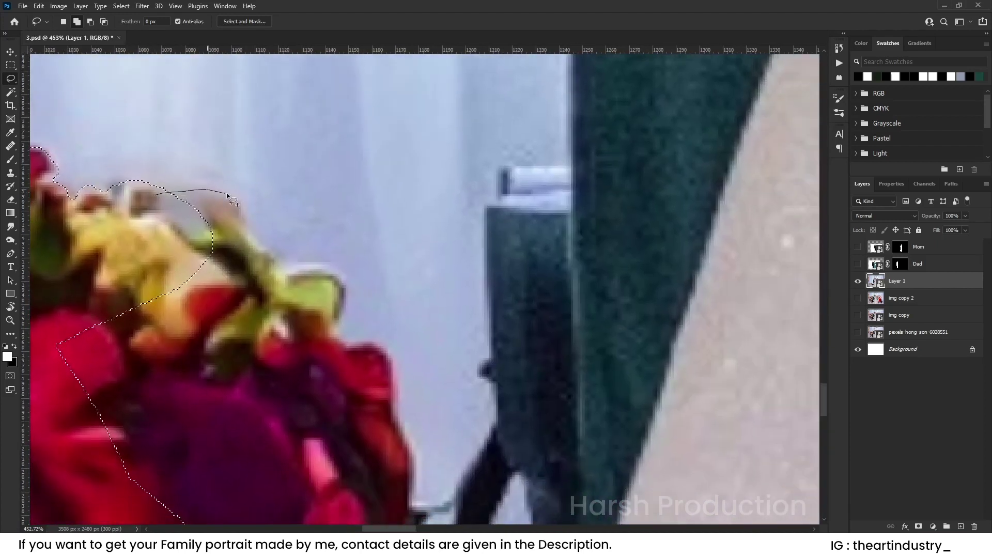
pyautogui.moveTo(399, 383)
pyautogui.mouseDown()
pyautogui.moveTo(218, 489)
pyautogui.moveTo(56, 405)
pyautogui.moveTo(147, 201)
pyautogui.mouseUp()
pyautogui.moveTo(330, 388); pyautogui.dragTo(224, 237)
pyautogui.moveTo(272, 208); pyautogui.dragTo(291, 252)
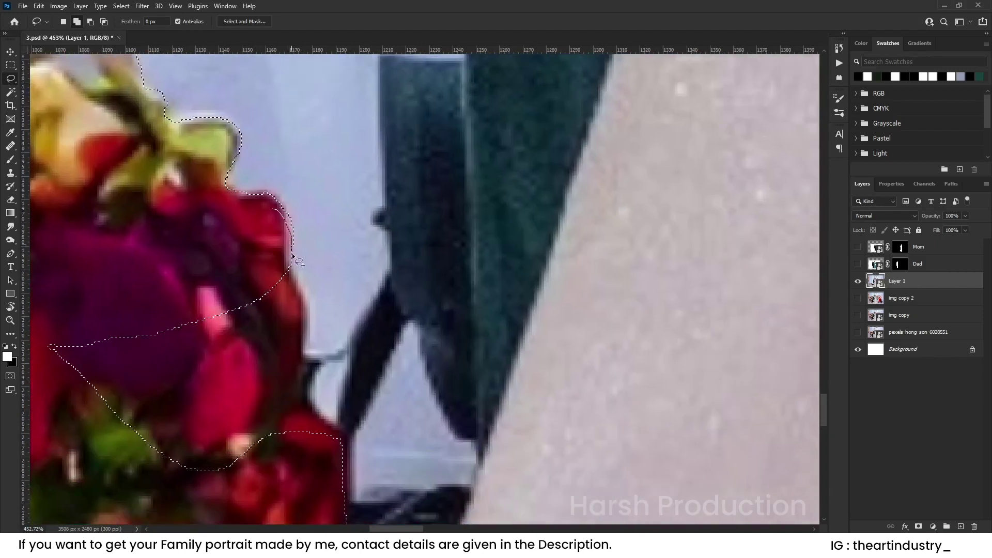
pyautogui.moveTo(320, 396)
pyautogui.mouseDown()
pyautogui.moveTo(58, 430)
pyautogui.moveTo(253, 220)
pyautogui.mouseUp()
# Step: Copy the selected pot to a new layer named Flower pot, place it above Mom, and show Dad
pyautogui.scroll(-5, 283, 220)
pyautogui.scroll(-10, 293, 241)
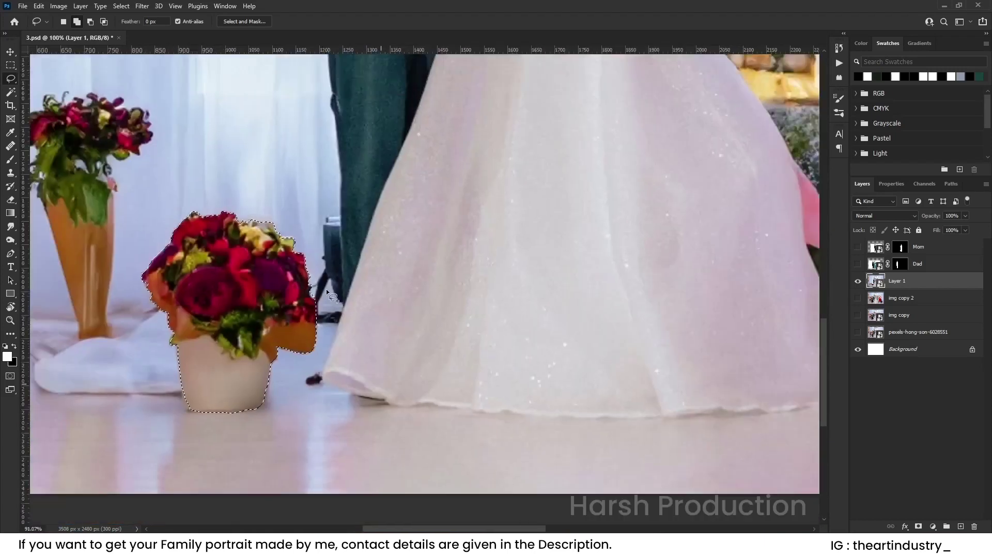
pyautogui.hotkey('ctrl', 'j')
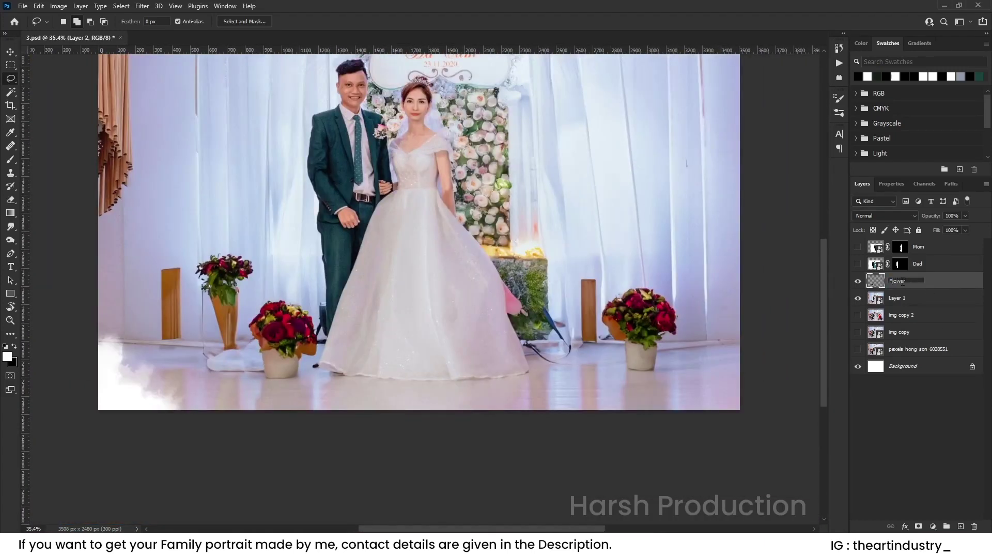
pyautogui.moveTo(933, 283); pyautogui.dragTo(936, 246)
pyautogui.click(857, 281)
# Step: Move the Dad layer outward from the groom so he stands behind the flower pot
pyautogui.scroll(2, 253, 184)
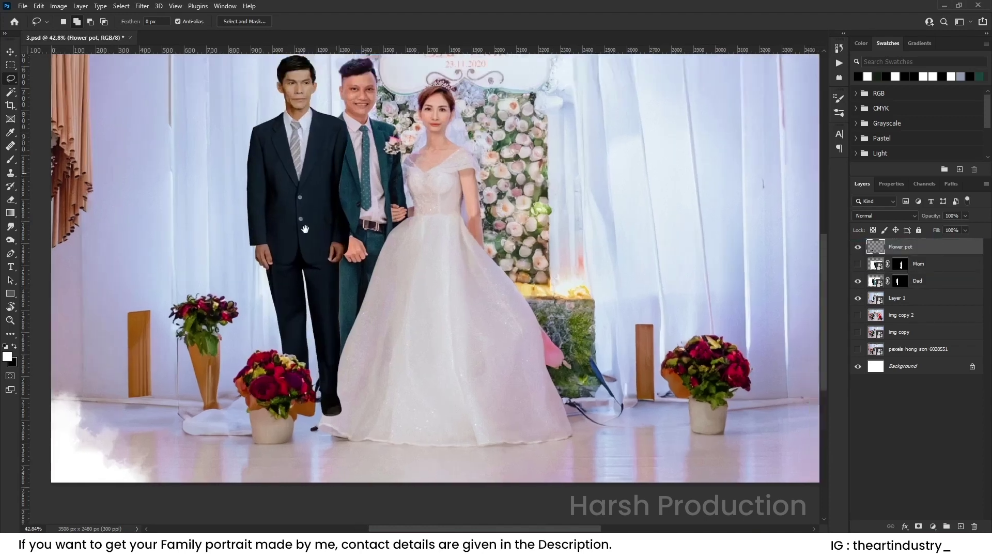
pyautogui.press('v')
pyautogui.moveTo(293, 250); pyautogui.dragTo(272, 252)
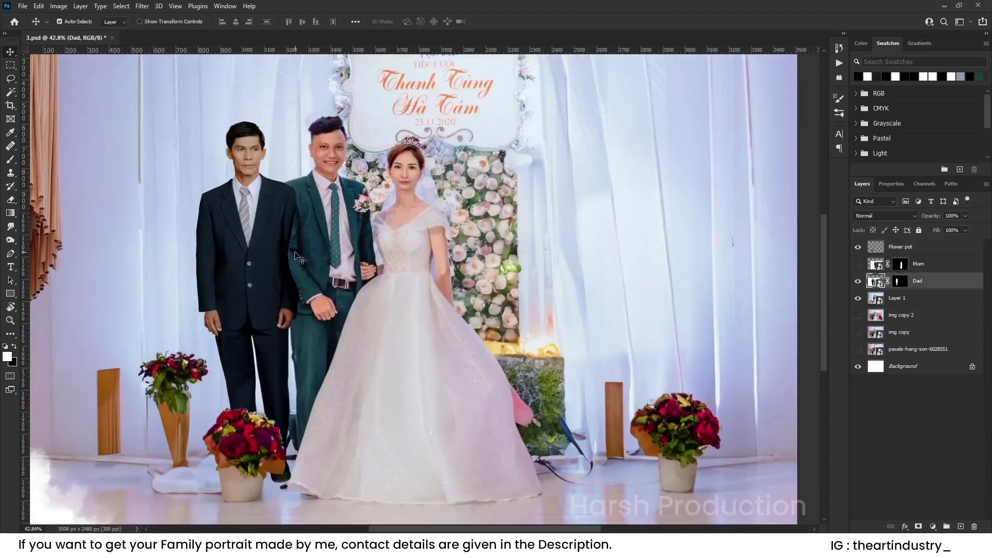
# Step: Enlarge the Dad layer slightly, rotate it about 2.5°, and adjust his position beside the groom
pyautogui.hotkey('ctrl', 't')
pyautogui.moveTo(624, 94); pyautogui.dragTo(660, 88)
pyautogui.scroll(-2, 413, 183)
pyautogui.moveTo(338, 399); pyautogui.dragTo(336, 411)
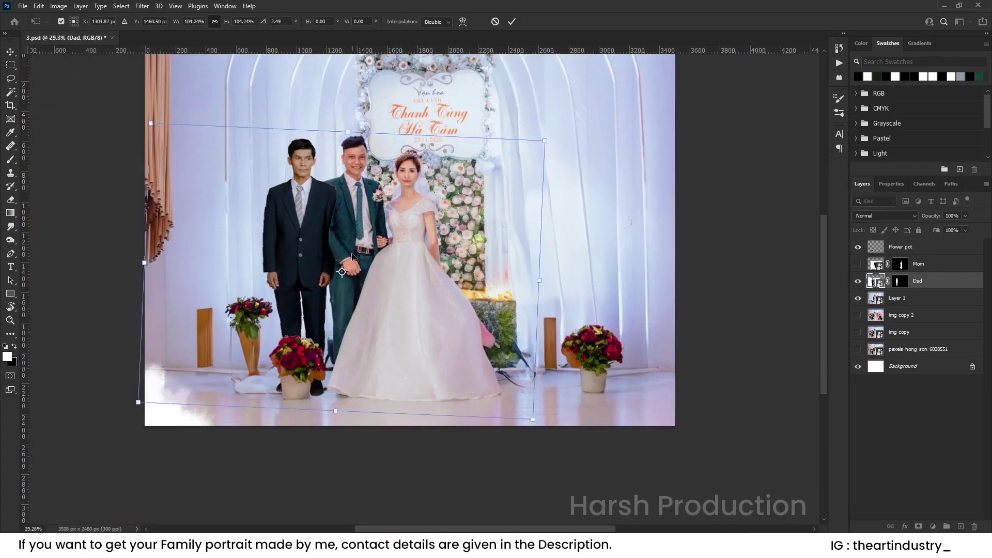
pyautogui.moveTo(347, 130); pyautogui.dragTo(347, 117)
pyautogui.moveTo(316, 183); pyautogui.dragTo(323, 184)
pyautogui.click(511, 21)
# Step: Hide Dad, select the bride and groom on Layer 1, and copy them to a new layer named Couple
pyautogui.scroll(5, 347, 220)
pyautogui.click(858, 281)
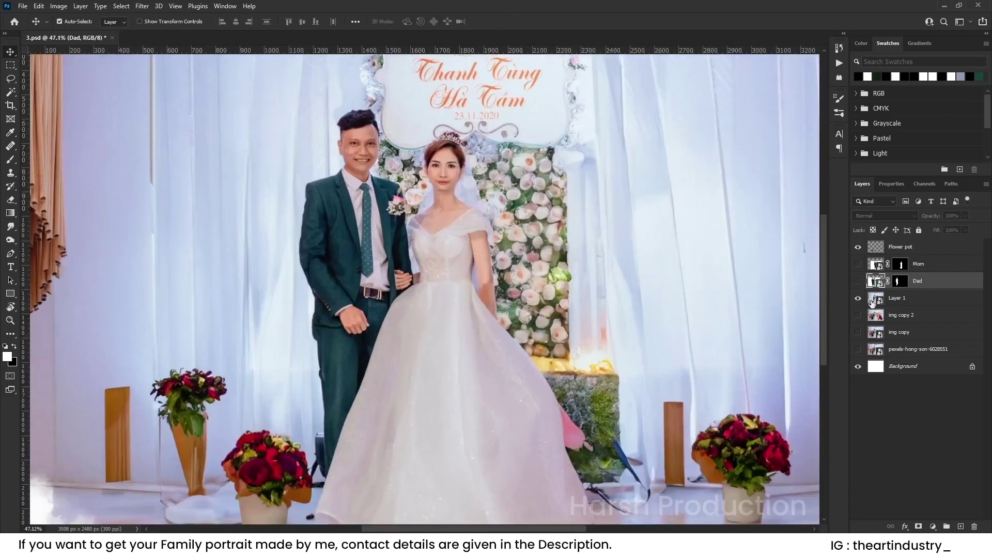
pyautogui.click(877, 298)
pyautogui.scroll(2, 350, 170)
pyautogui.scroll(-3, 355, 176)
pyautogui.click(121, 6)
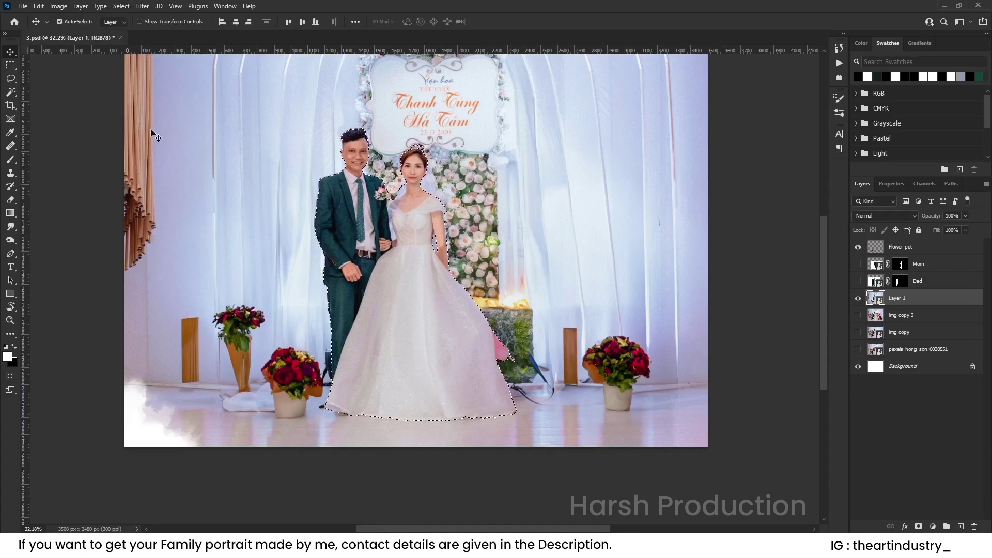
pyautogui.hotkey('ctrl', 'j')
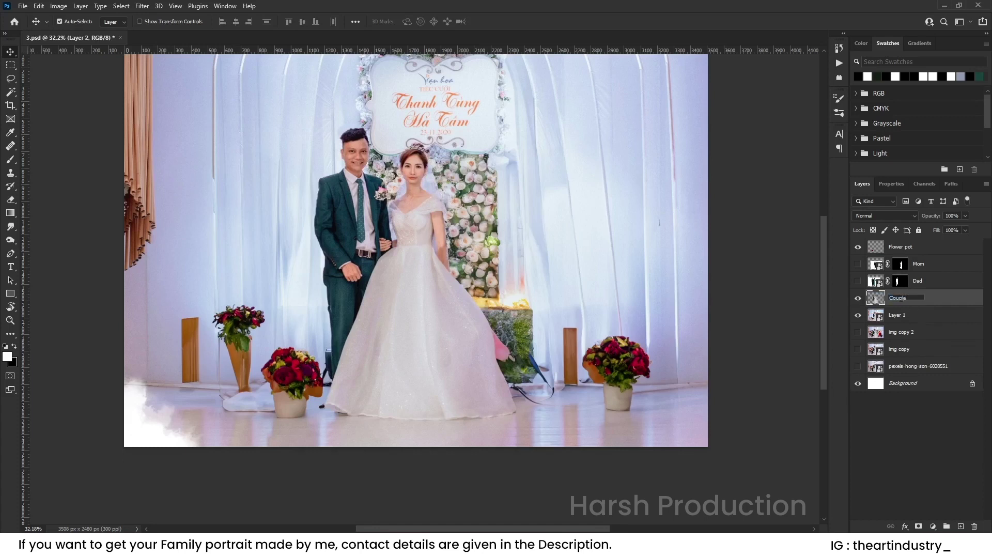
pyautogui.press('Return')
# Step: Place the Couple layer at the top of the layer stack and show Mom and Dad behind it
pyautogui.moveTo(938, 301); pyautogui.dragTo(936, 246)
pyautogui.click(858, 281)
pyautogui.click(857, 298)
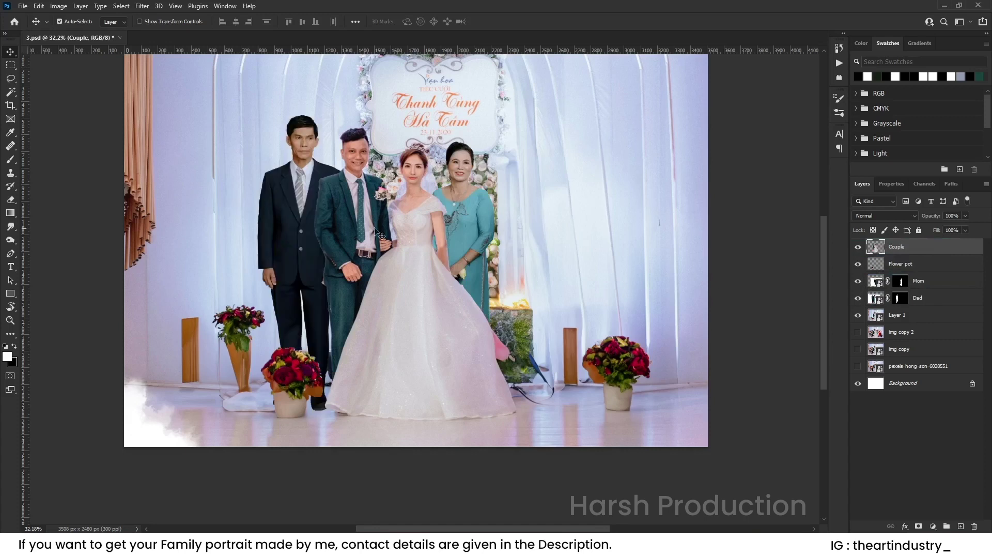
# Step: Nudge the Mom layer slightly outward from the bride
pyautogui.scroll(2, 277, 206)
pyautogui.moveTo(399, 203); pyautogui.dragTo(399, 223)
pyautogui.moveTo(551, 238); pyautogui.dragTo(560, 236)
pyautogui.scroll(-2, 560, 237)
pyautogui.scroll(-2, 560, 237)
# Step: Scale the Dad layer down slightly to match the couple's height
pyautogui.click(432, 229)
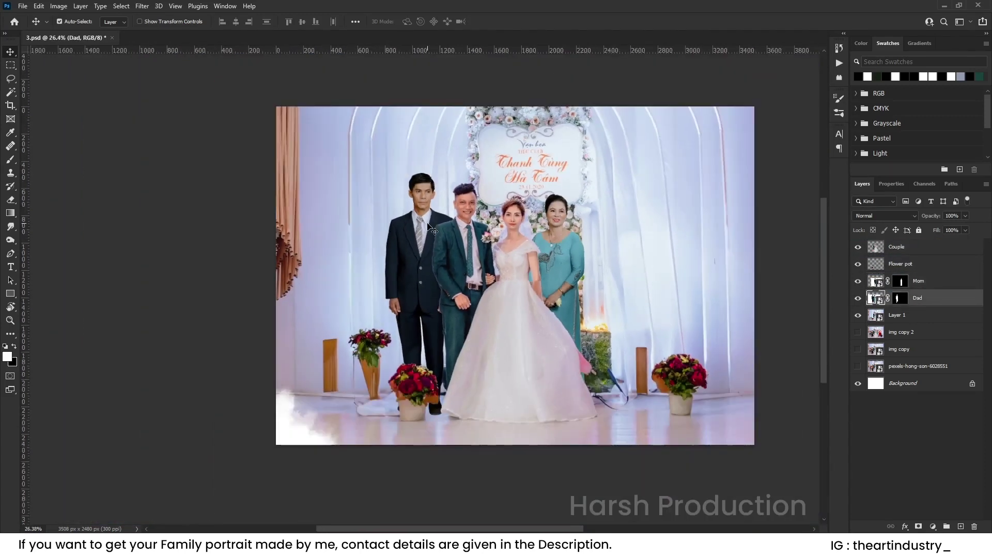
pyautogui.scroll(2, 432, 229)
pyautogui.hotkey('ctrl', 't')
pyautogui.moveTo(474, 129); pyautogui.dragTo(474, 143)
pyautogui.press('Return')
# Step: Move the Dad layer to the bride's side so he stands on Mom's outer side
pyautogui.moveTo(633, 267); pyautogui.dragTo(437, 273)
pyautogui.scroll(-7, 638, 269)
pyautogui.scroll(4, 354, 253)
pyautogui.moveTo(276, 289); pyautogui.dragTo(548, 281)
pyautogui.scroll(-2, 548, 282)
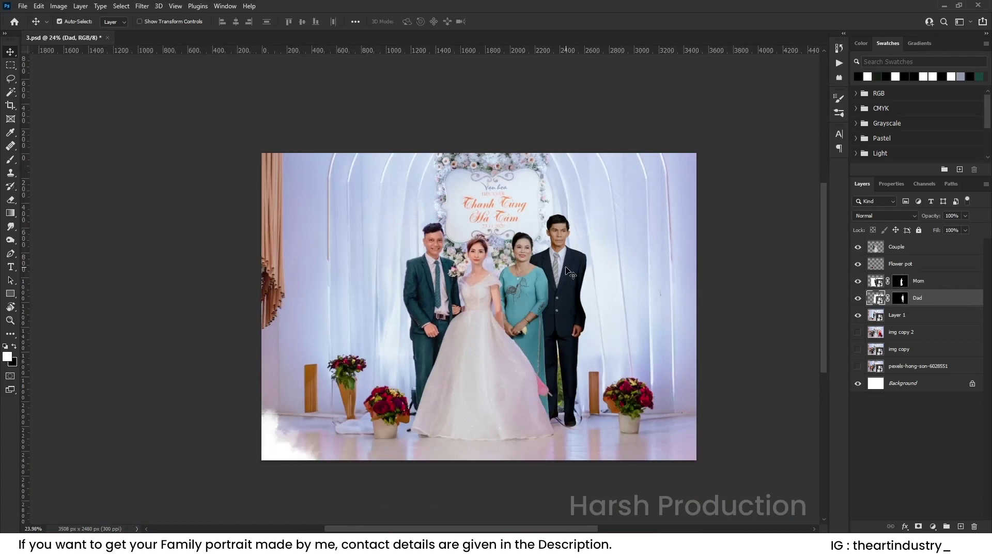
# Step: Try flipping the Dad layer horizontally and placing him closer beside Mom
pyautogui.hotkey('ctrl', 't')
pyautogui.rightClick(596, 274)
pyautogui.click(641, 421)
pyautogui.moveTo(632, 286); pyautogui.dragTo(563, 289)
pyautogui.scroll(2, 563, 290)
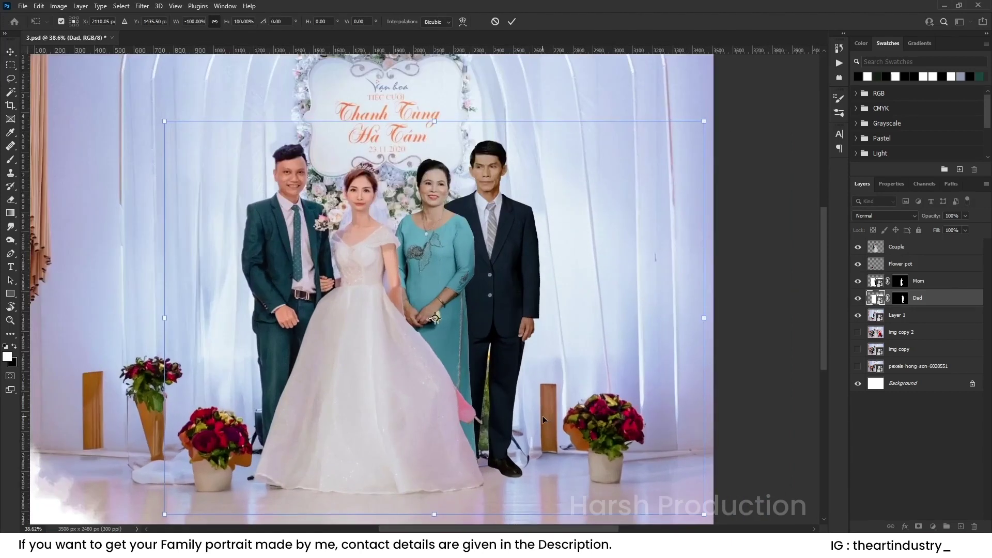
pyautogui.moveTo(498, 254); pyautogui.dragTo(499, 250)
pyautogui.scroll(-3, 499, 250)
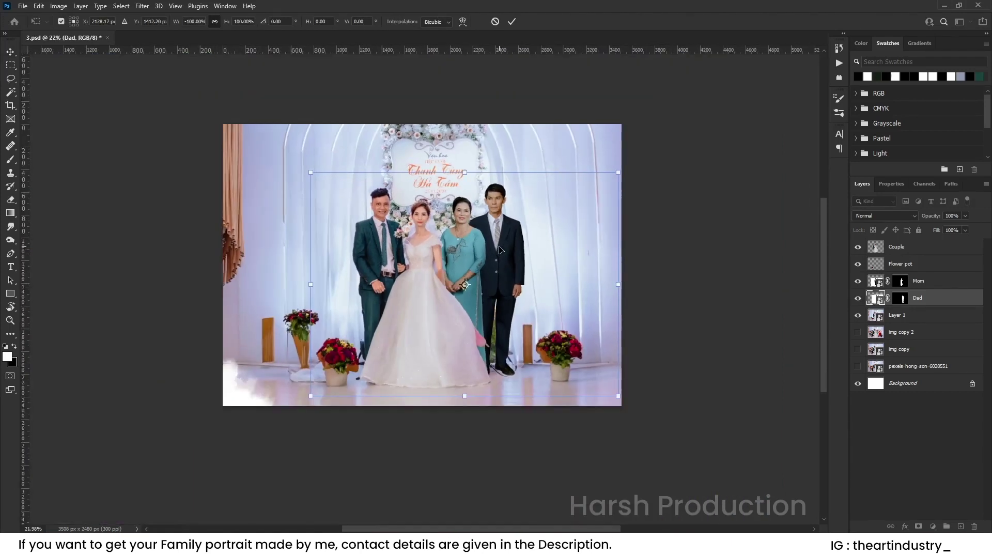
pyautogui.scroll(3, 499, 250)
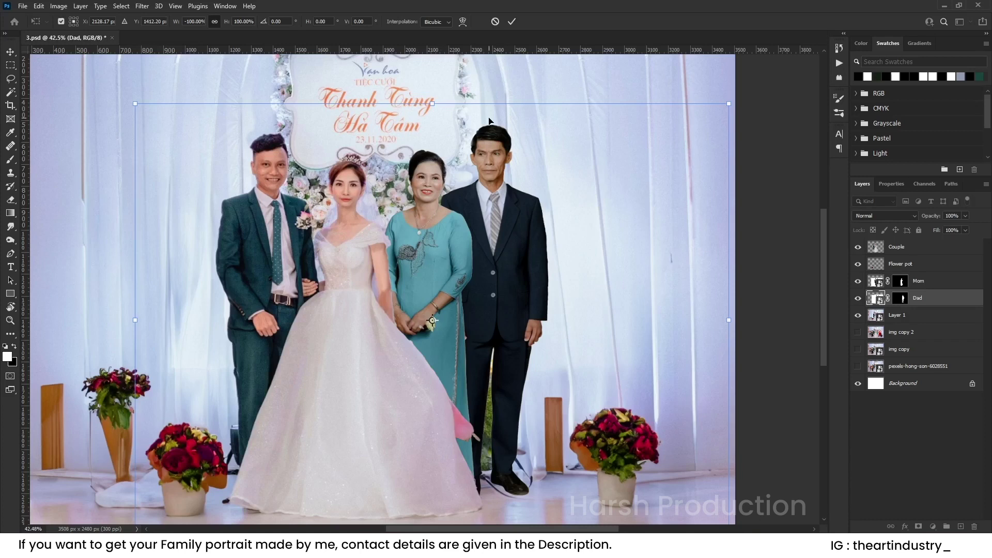
pyautogui.hotkey('ctrl', 'z')
pyautogui.hotkey('ctrl', 'z')
# Step: Move the Dad layer to the groom's outer side, keeping its original orientation, and apply the transform
pyautogui.moveTo(598, 226); pyautogui.dragTo(196, 211)
pyautogui.scroll(-6, 209, 217)
pyautogui.scroll(-5, 196, 211)
pyautogui.scroll(4, 197, 210)
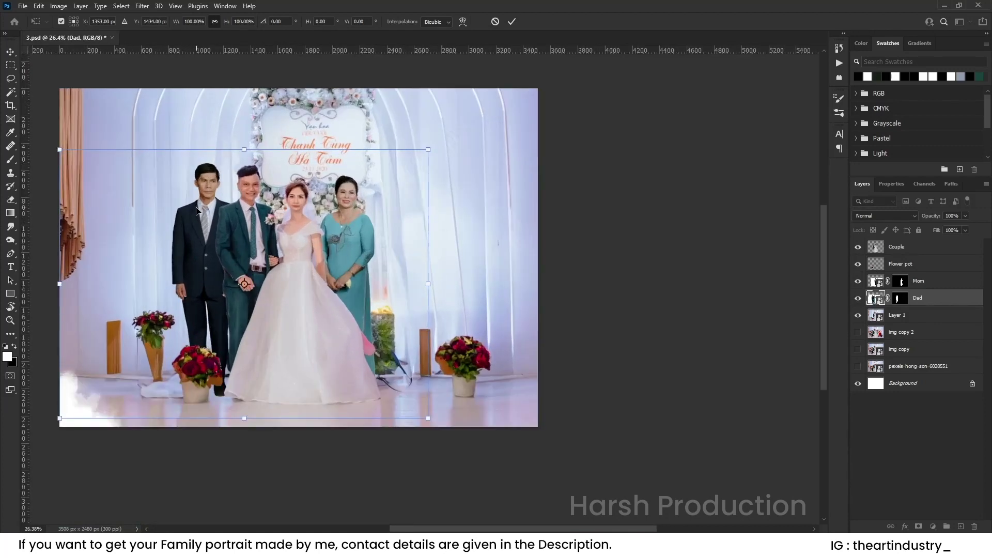
pyautogui.scroll(3, 196, 210)
pyautogui.scroll(3, 239, 183)
pyautogui.click(511, 21)
pyautogui.scroll(-3, 274, 200)
pyautogui.scroll(2, 274, 200)
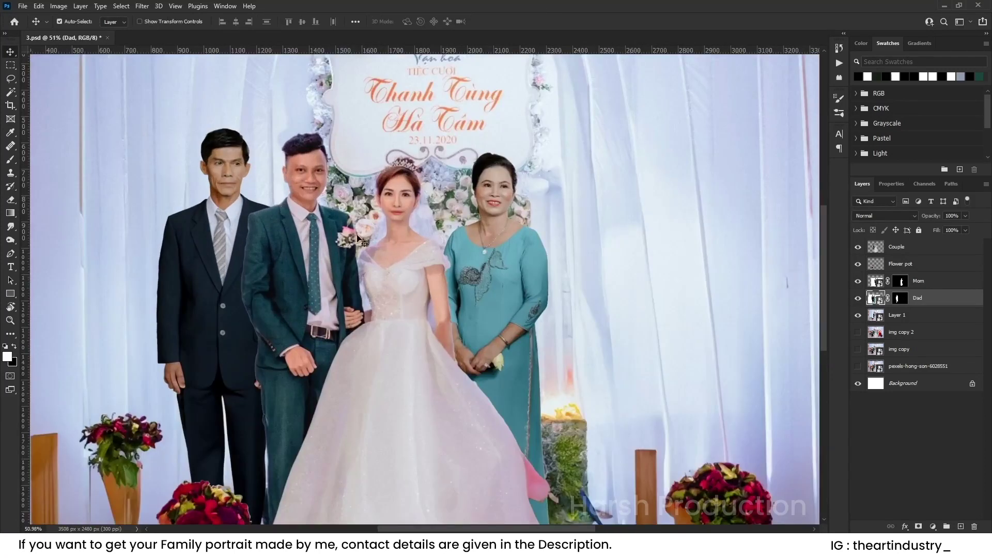
# Step: Add a Color Balance adjustment layer directly above Mom and adjust its cyan-red midtones
pyautogui.click(857, 247)
pyautogui.click(858, 247)
pyautogui.click(858, 283)
pyautogui.click(946, 284)
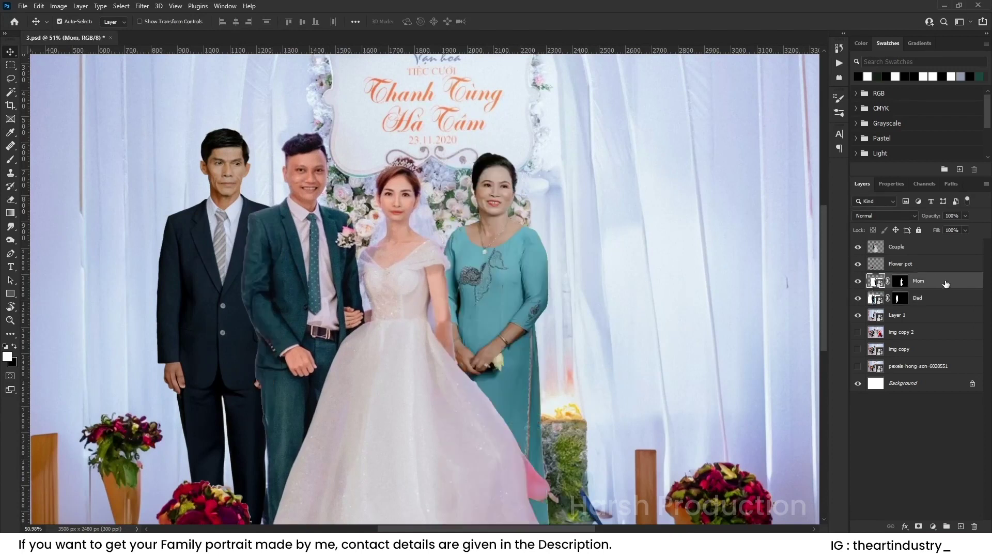
pyautogui.click(932, 526)
pyautogui.click(930, 428)
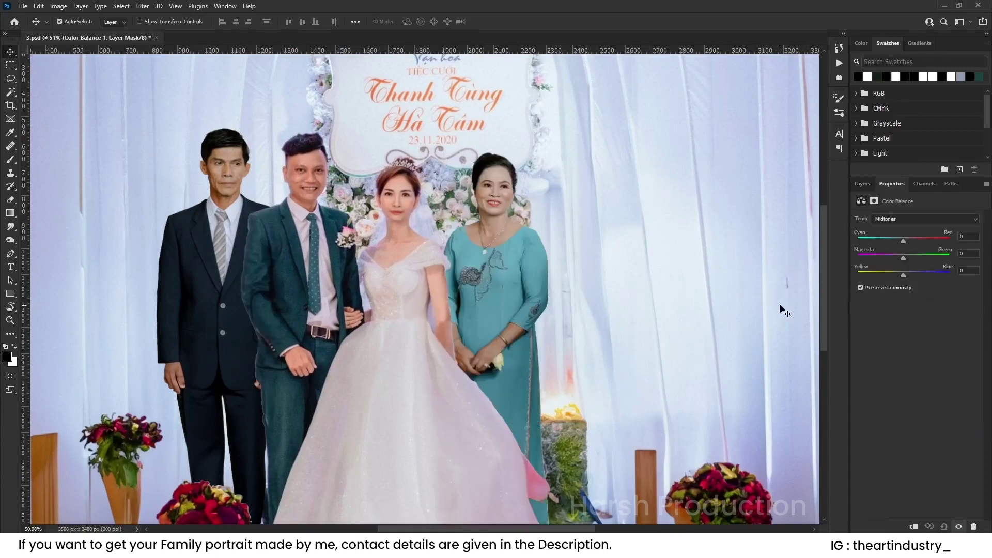
pyautogui.moveTo(903, 239); pyautogui.dragTo(907, 243)
pyautogui.moveTo(971, 236); pyautogui.dragTo(959, 236)
pyautogui.click(861, 184)
pyautogui.hotkey('ctrl', '0')
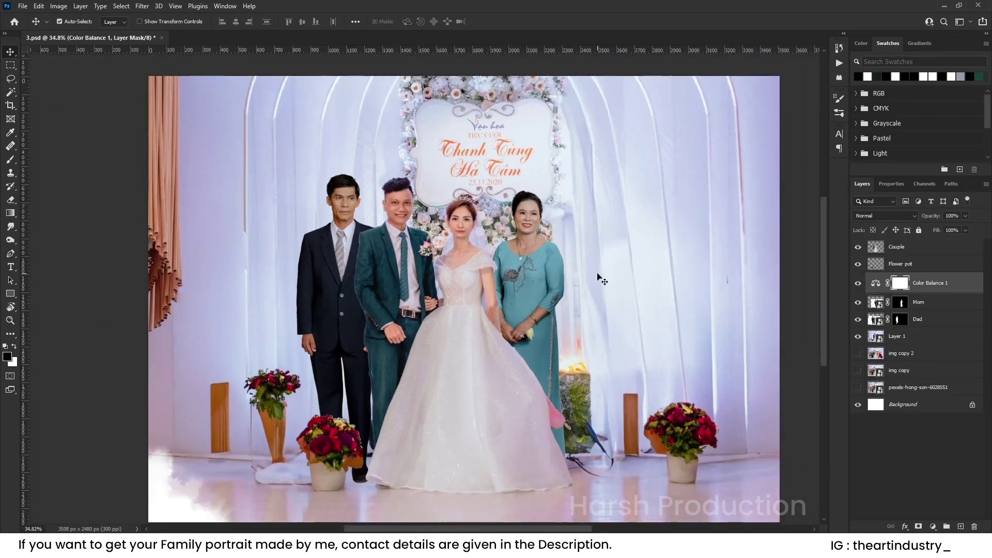
pyautogui.moveTo(613, 281); pyautogui.dragTo(565, 290)
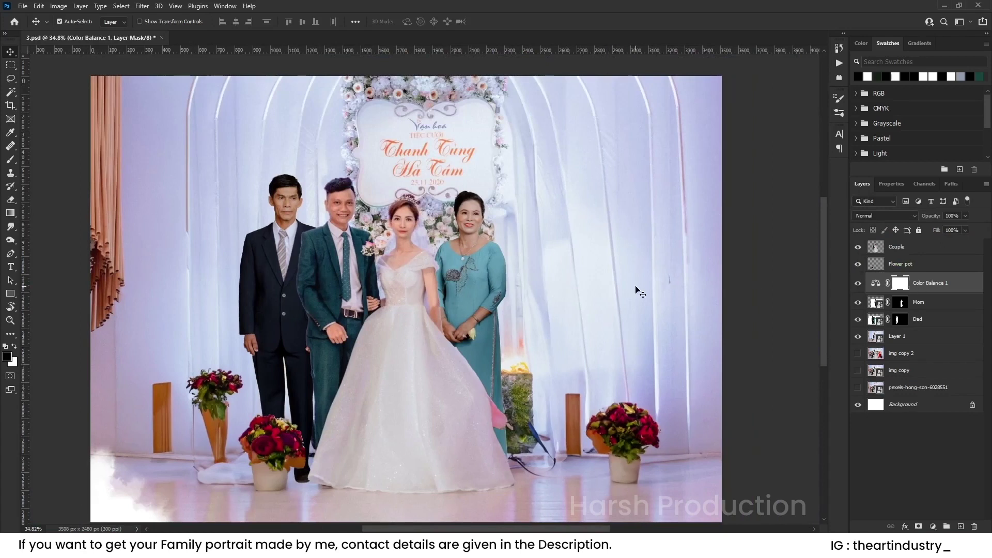
pyautogui.scroll(-2, 547, 318)
# Step: Group the layers from Couple down to Layer 1 and duplicate the group
pyautogui.click(927, 252)
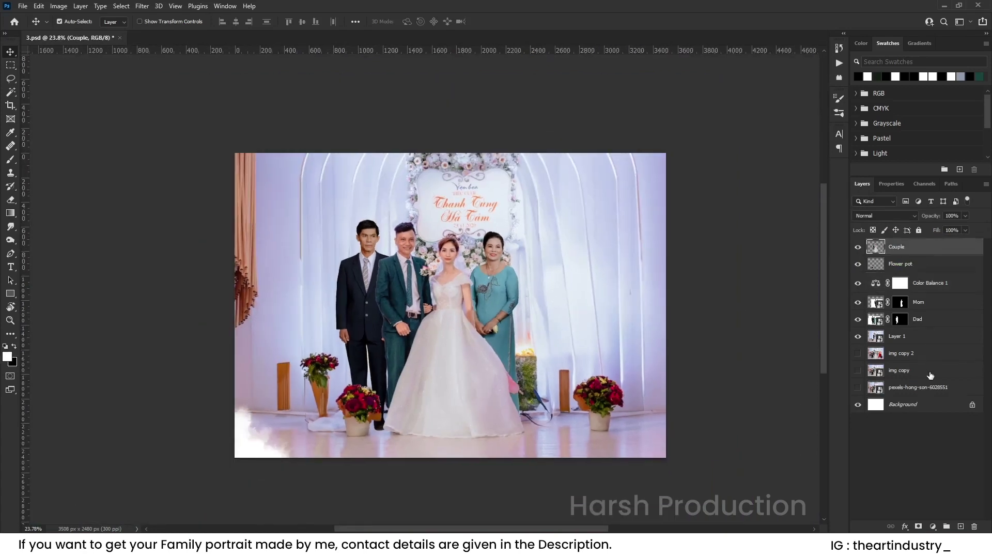
pyautogui.keyDown('shift'); pyautogui.click(933, 337); pyautogui.keyUp('shift')
pyautogui.click(950, 526)
pyautogui.moveTo(896, 247); pyautogui.dragTo(960, 526)
# Step: Rename the duplicated group IMage and the original group Back Up
pyautogui.doubleClick(896, 246)
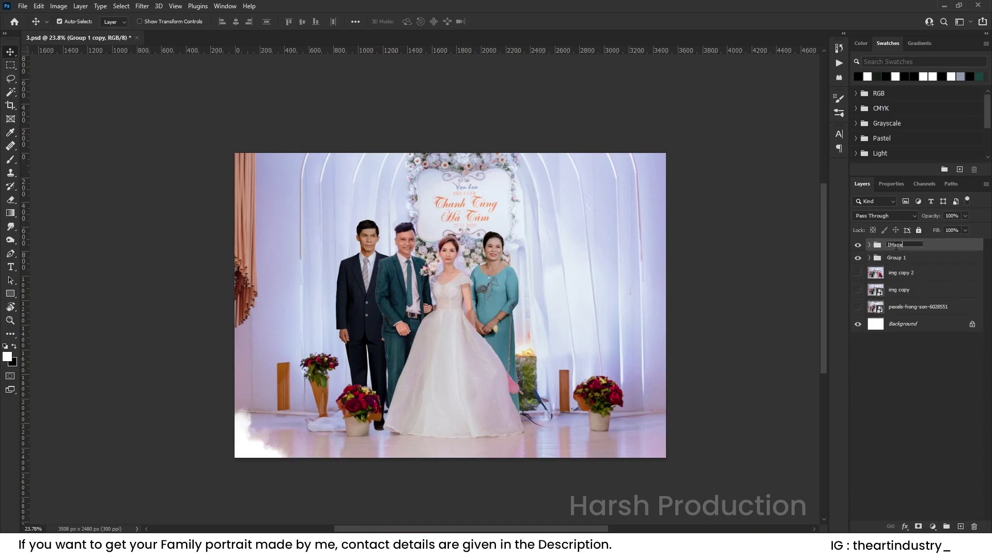
pyautogui.write('IMage')
pyautogui.doubleClick(897, 257)
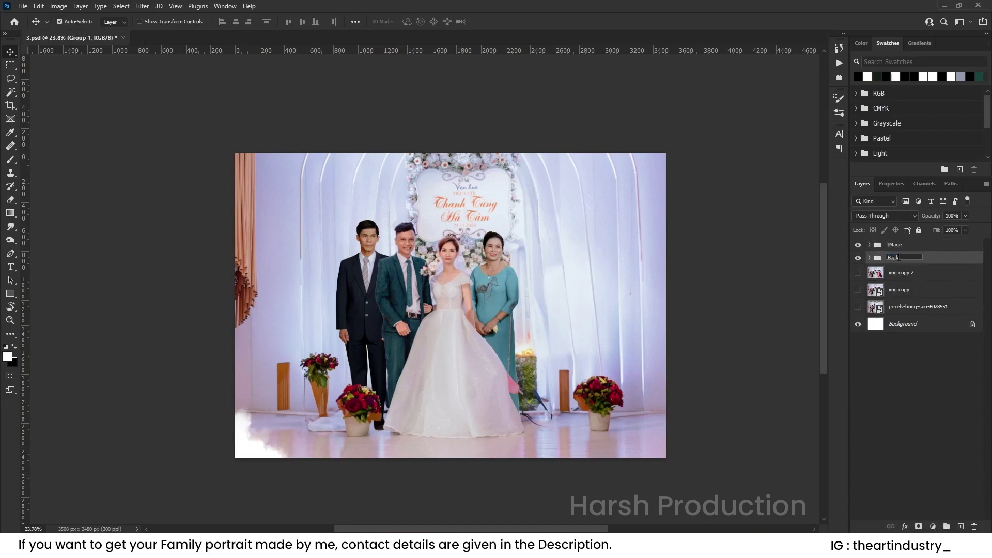
pyautogui.click(931, 262)
# Step: Hide the Back Up group, leaving the IMage group selected
pyautogui.click(919, 244)
pyautogui.rightClick(919, 245)
pyautogui.click(906, 246)
pyautogui.hotkey('ctrl', 'z')
pyautogui.click(857, 258)
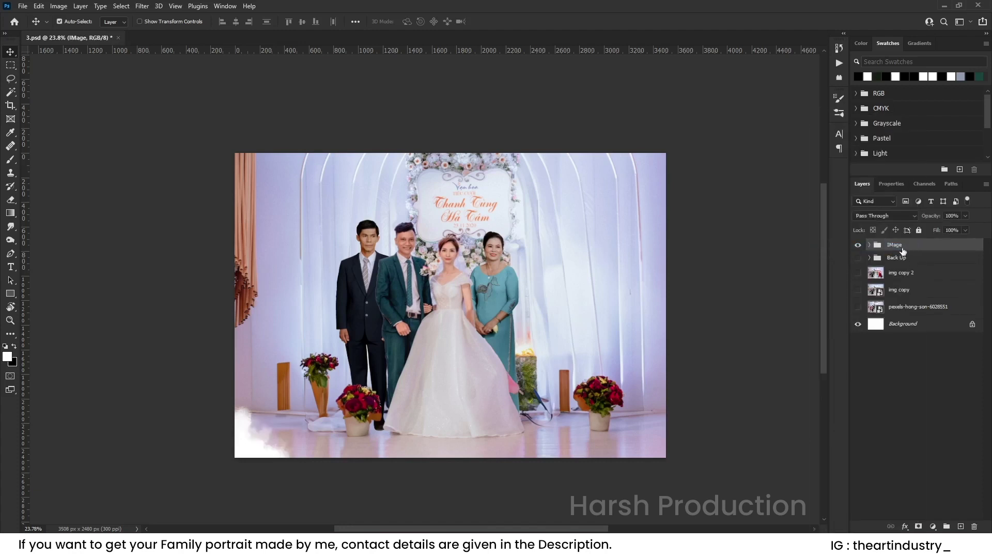
# Step: Enlarge the IMage group beyond the canvas edges and reposition it to frame the family more closely
pyautogui.scroll(5, 385, 280)
pyautogui.hotkey('ctrl', 't')
pyautogui.scroll(-6, 582, 286)
pyautogui.moveTo(728, 304); pyautogui.dragTo(781, 305)
pyautogui.moveTo(334, 306); pyautogui.dragTo(305, 306)
pyautogui.moveTo(500, 319); pyautogui.dragTo(509, 320)
pyautogui.click(511, 21)
pyautogui.scroll(4, 487, 256)
# Step: Add a layer mask to the Couple layer inside the IMage group
pyautogui.click(869, 244)
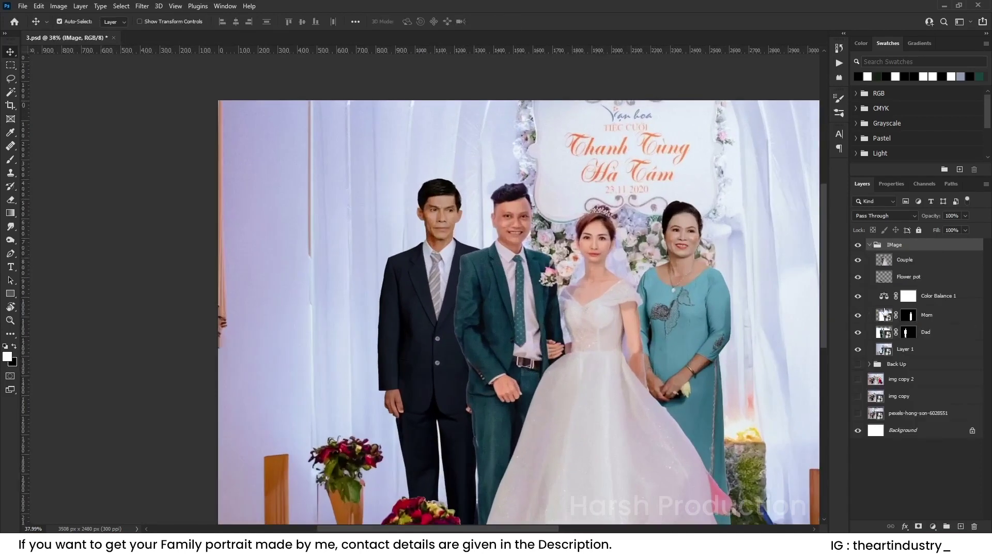
pyautogui.click(925, 259)
pyautogui.click(918, 526)
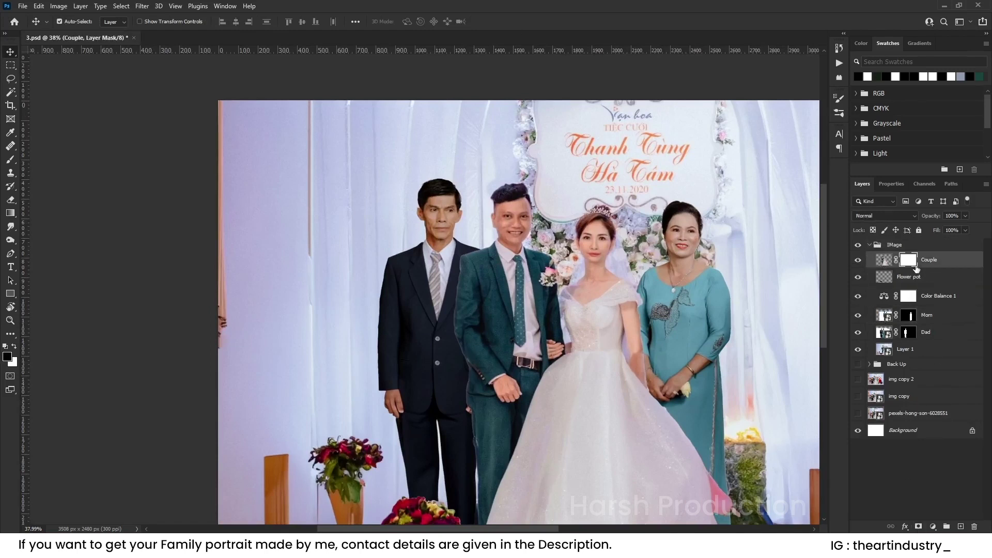
# Step: Paint black on the Couple mask with a smaller brush to clean the groom's shoulder edge against Dad's suit
pyautogui.scroll(4, 504, 250)
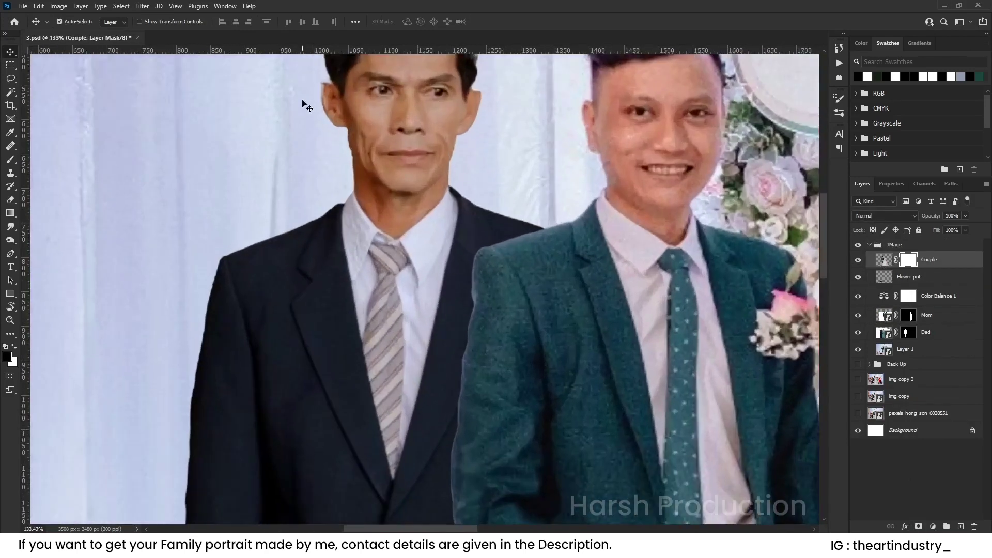
pyautogui.scroll(3, 420, 243)
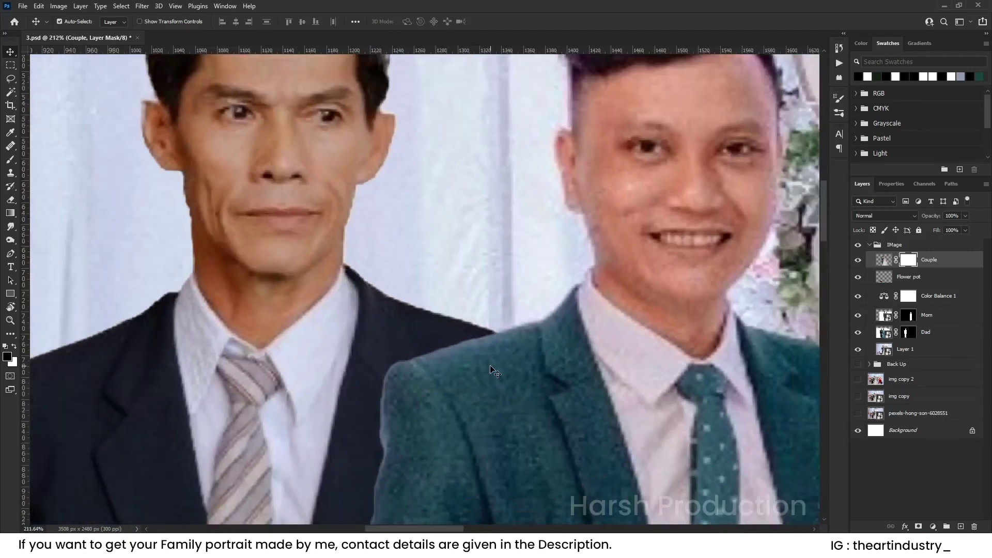
pyautogui.press('b')
pyautogui.moveTo(415, 323)
pyautogui.mouseDown()
pyautogui.moveTo(364, 359)
pyautogui.moveTo(352, 435)
pyautogui.mouseUp()
pyautogui.moveTo(353, 435); pyautogui.dragTo(375, 326)
pyautogui.press('[')
pyautogui.press('[')
pyautogui.press('[')
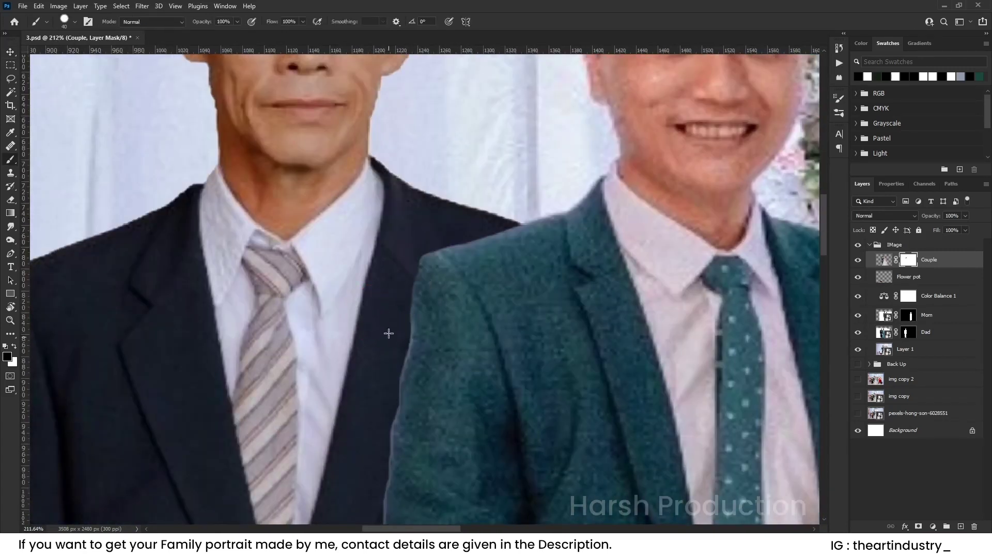
# Step: Mask out the light fringe along the groom's outer sleeve, from the upper arm down to the jacket hem
pyautogui.moveTo(377, 406)
pyautogui.mouseDown()
pyautogui.moveTo(372, 369)
pyautogui.moveTo(391, 248)
pyautogui.mouseUp()
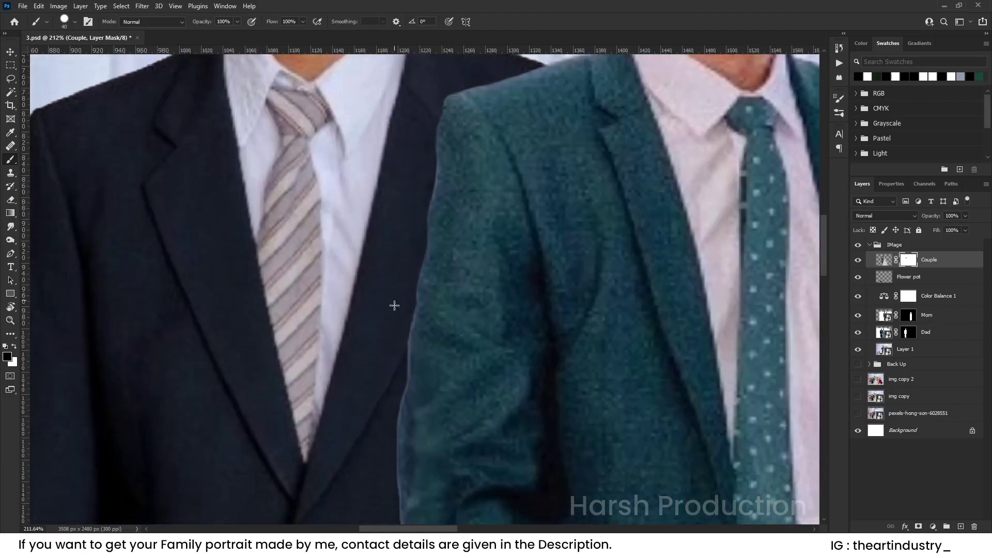
pyautogui.moveTo(371, 465); pyautogui.dragTo(384, 313)
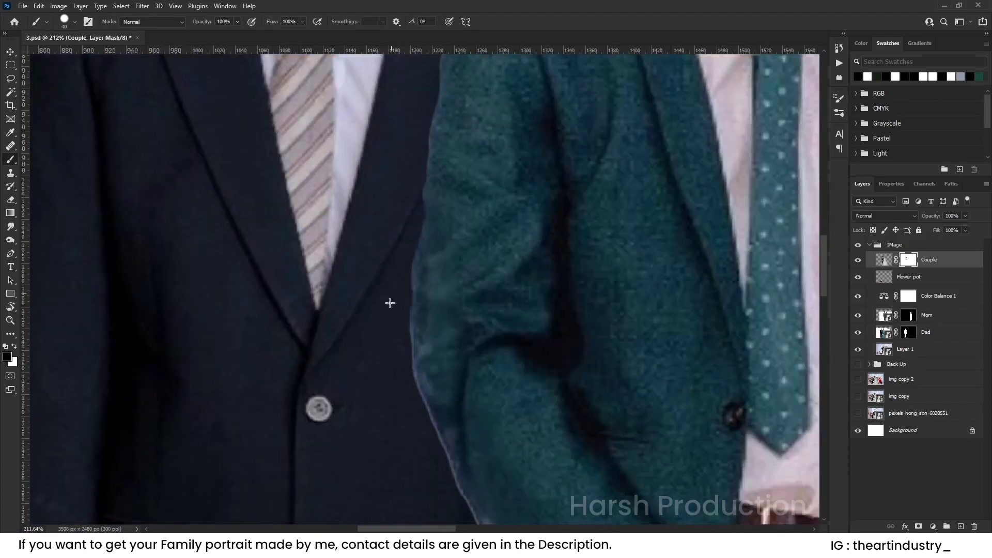
pyautogui.moveTo(408, 436); pyautogui.dragTo(380, 356)
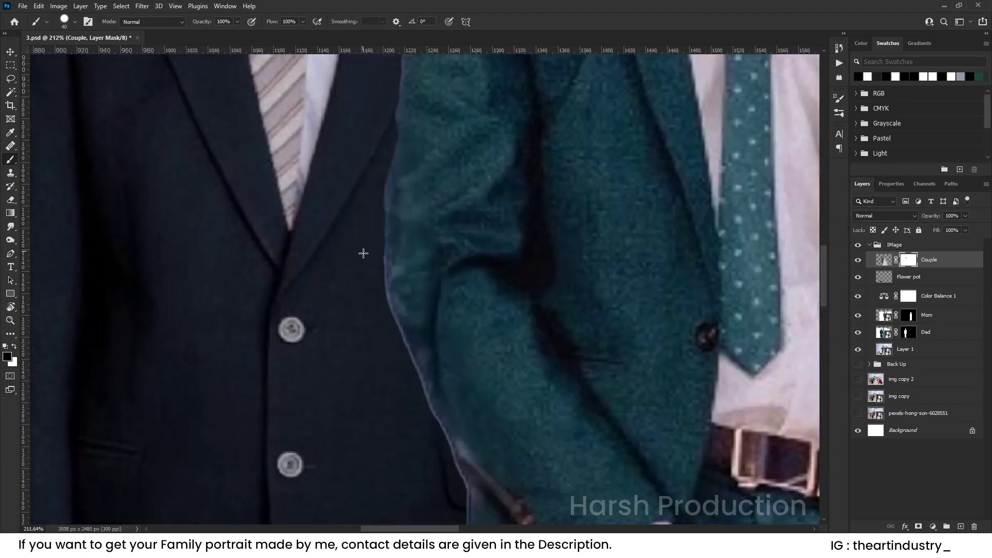
pyautogui.moveTo(368, 288); pyautogui.dragTo(380, 335)
pyautogui.moveTo(396, 368); pyautogui.dragTo(427, 444)
pyautogui.moveTo(442, 484); pyautogui.dragTo(379, 269)
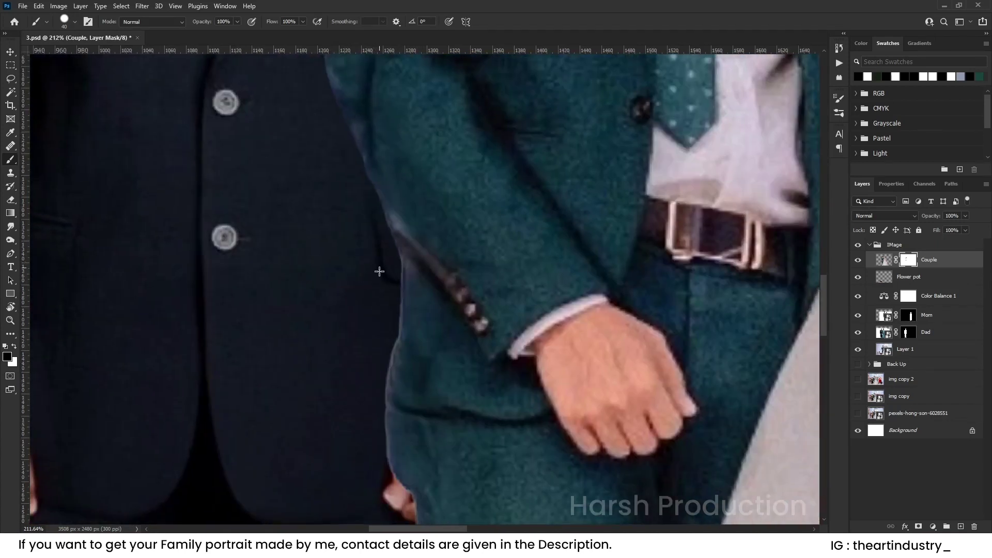
pyautogui.moveTo(381, 315); pyautogui.dragTo(367, 407)
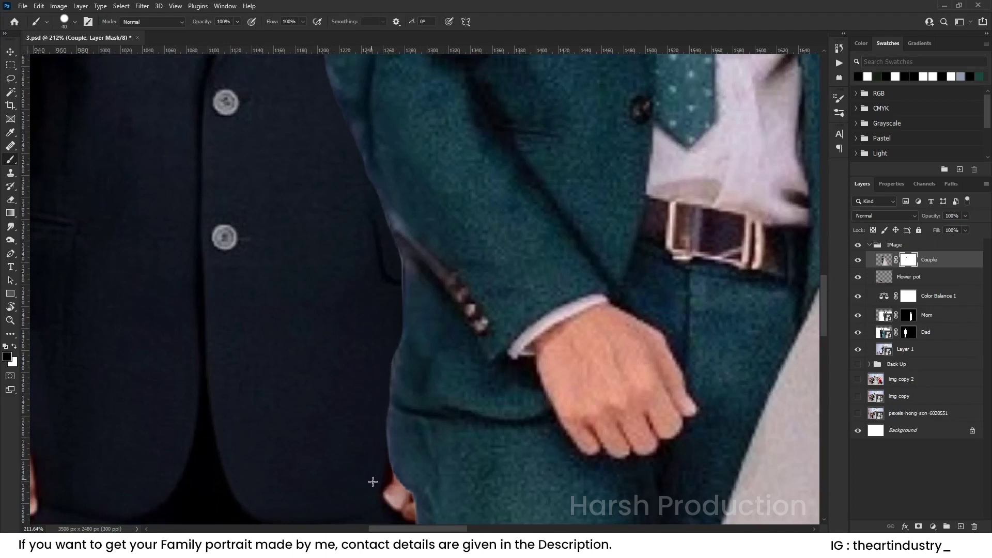
pyautogui.scroll(-6, 348, 414)
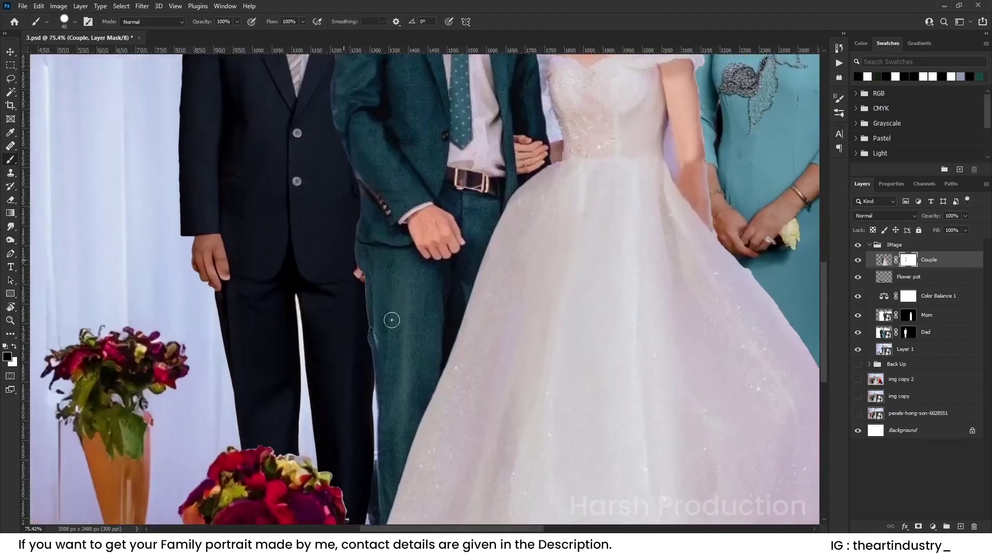
# Step: Clean up the Couple mask along the groom's jacket hem and outer trouser leg beside Dad
pyautogui.scroll(7, 391, 320)
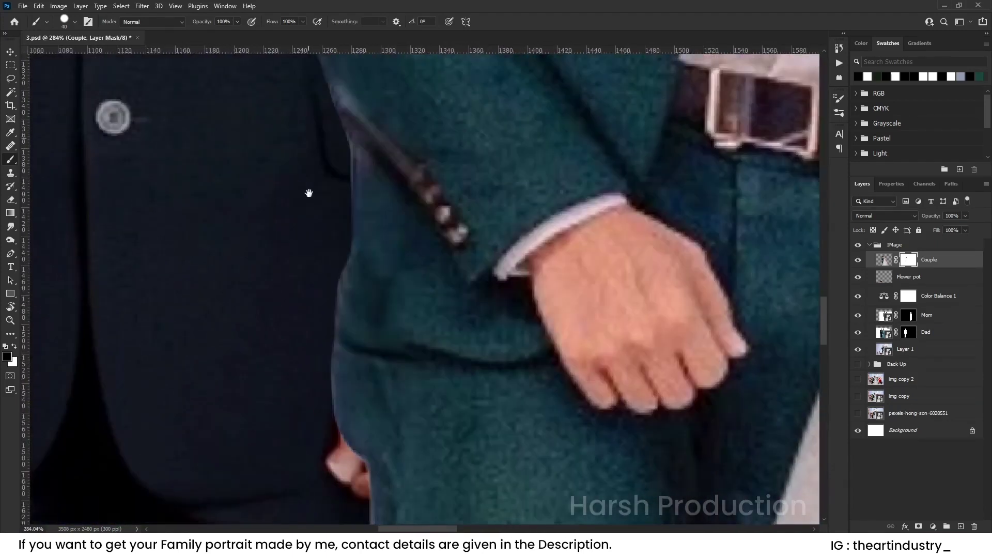
pyautogui.moveTo(309, 193); pyautogui.dragTo(312, 257)
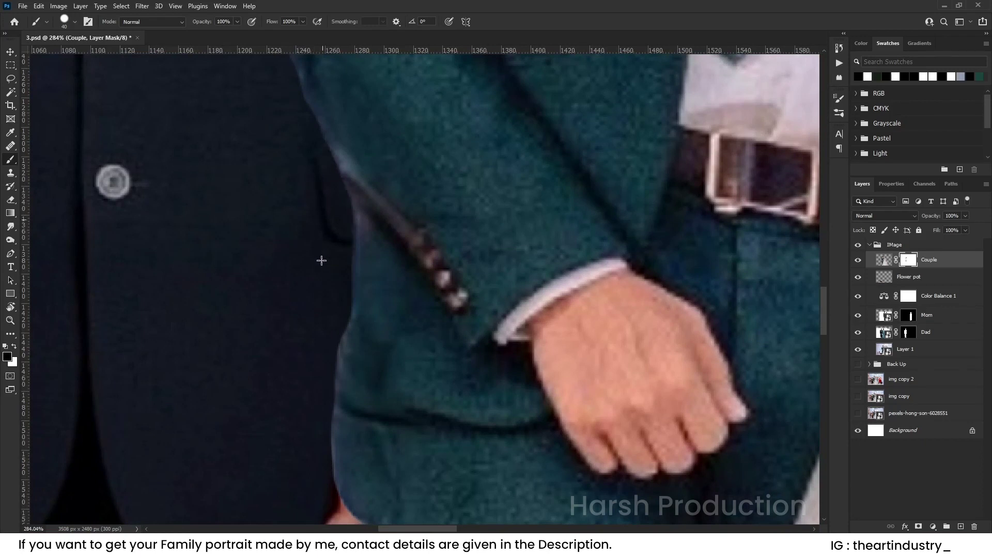
pyautogui.moveTo(305, 416); pyautogui.dragTo(262, 203)
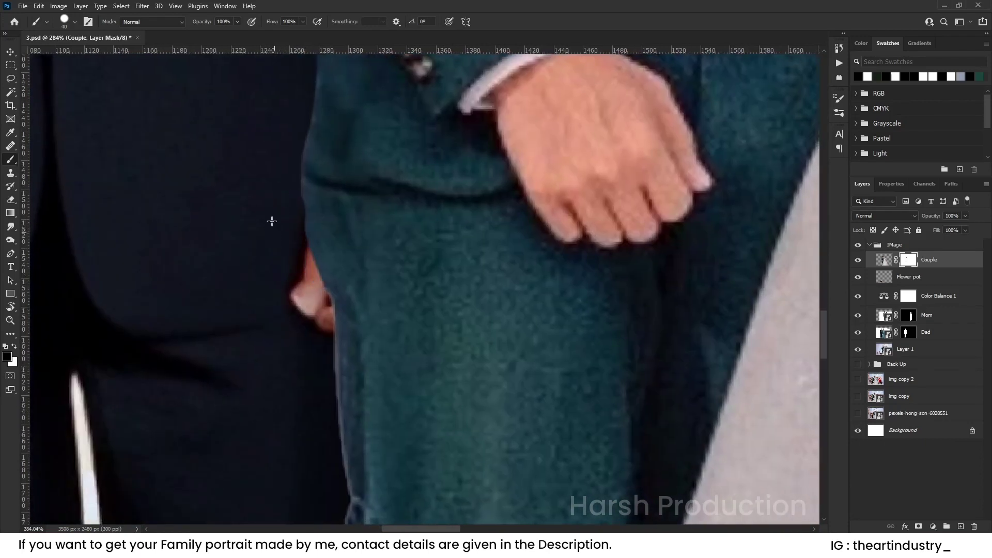
pyautogui.moveTo(285, 306); pyautogui.dragTo(271, 188)
pyautogui.moveTo(290, 246); pyautogui.dragTo(312, 443)
pyautogui.moveTo(312, 443)
pyautogui.mouseDown()
pyautogui.moveTo(284, 203)
pyautogui.moveTo(310, 414)
pyautogui.mouseUp()
pyautogui.scroll(-8, 236, 219)
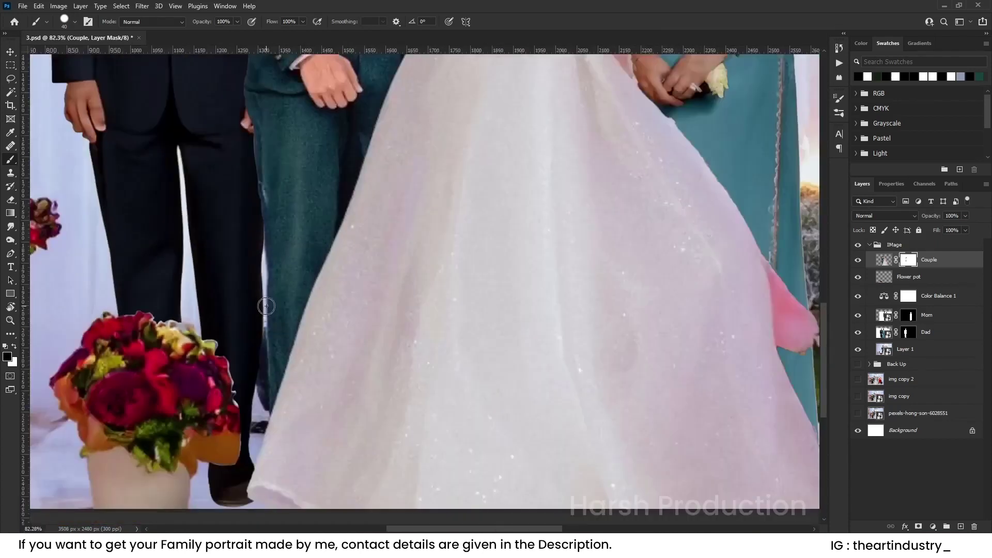
# Step: Mask out the fringe along the bride's arm where it overlaps Mom's teal dress
pyautogui.scroll(-4, 266, 306)
pyautogui.scroll(2, 355, 259)
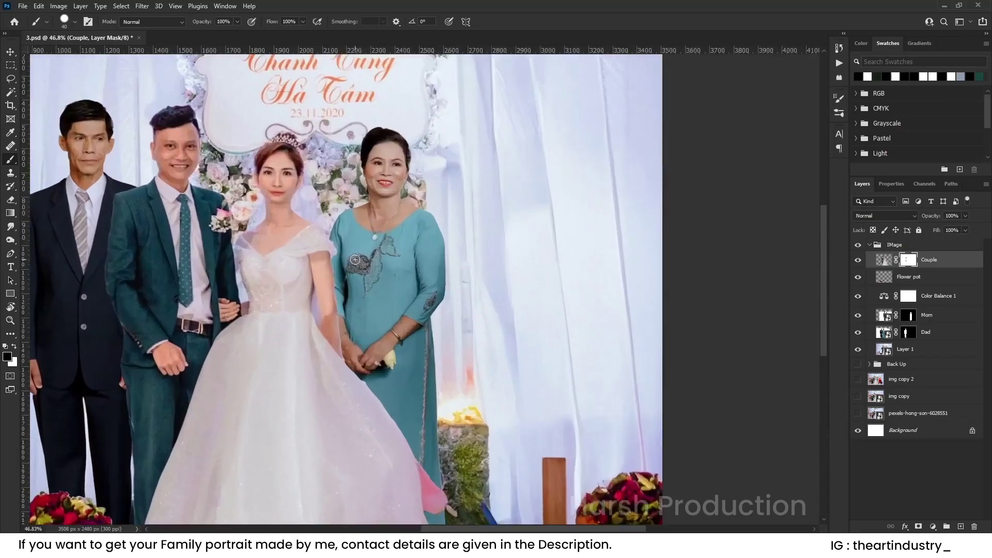
pyautogui.scroll(8, 355, 259)
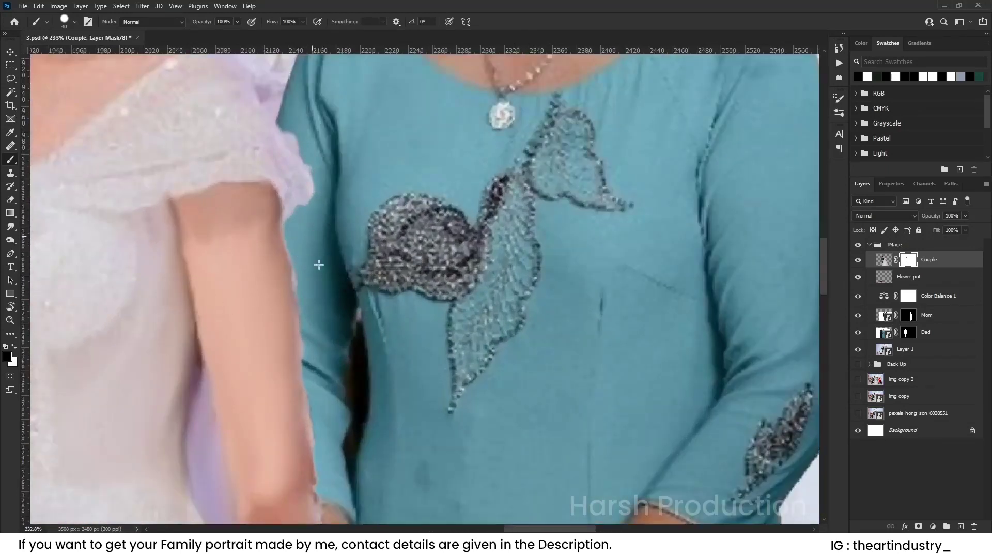
pyautogui.moveTo(316, 288)
pyautogui.mouseDown()
pyautogui.moveTo(331, 395)
pyautogui.moveTo(301, 276)
pyautogui.mouseUp()
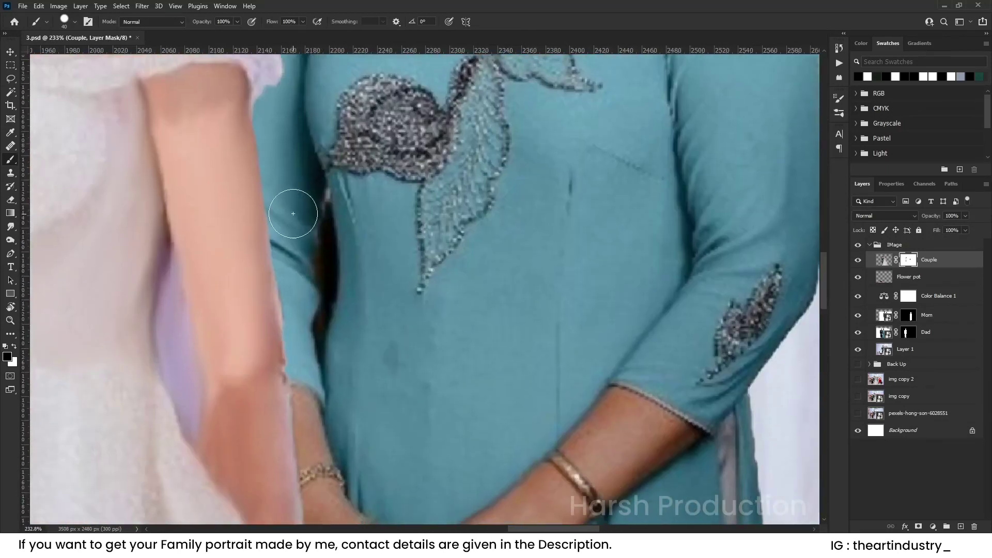
pyautogui.moveTo(293, 214)
pyautogui.mouseDown()
pyautogui.moveTo(302, 294)
pyautogui.moveTo(301, 241)
pyautogui.mouseUp()
pyautogui.scroll(-2, 308, 228)
pyautogui.scroll(5, 325, 356)
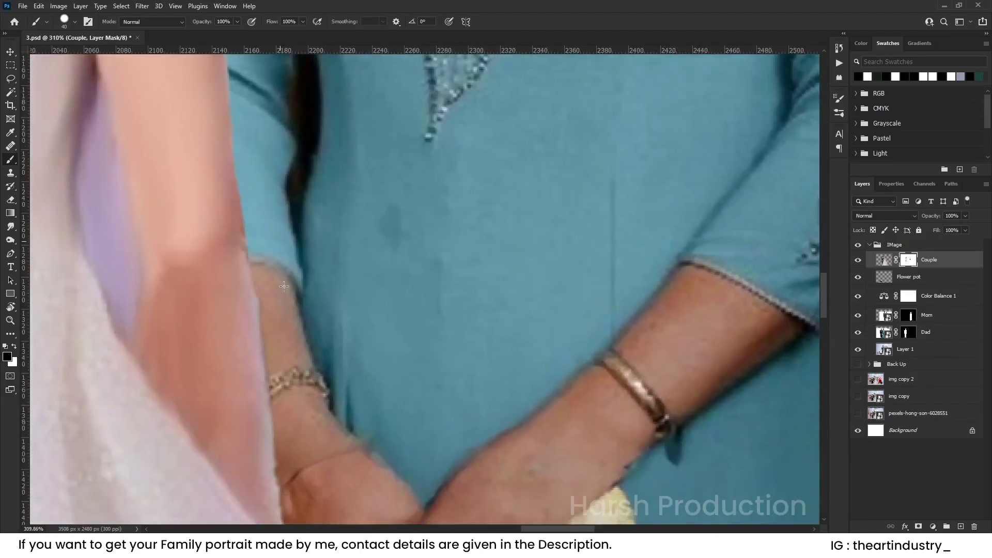
# Step: Mask out the fringe along the bride's forearm and down her gown's outer edge where it overlaps Mom's dress
pyautogui.moveTo(301, 469); pyautogui.dragTo(275, 288)
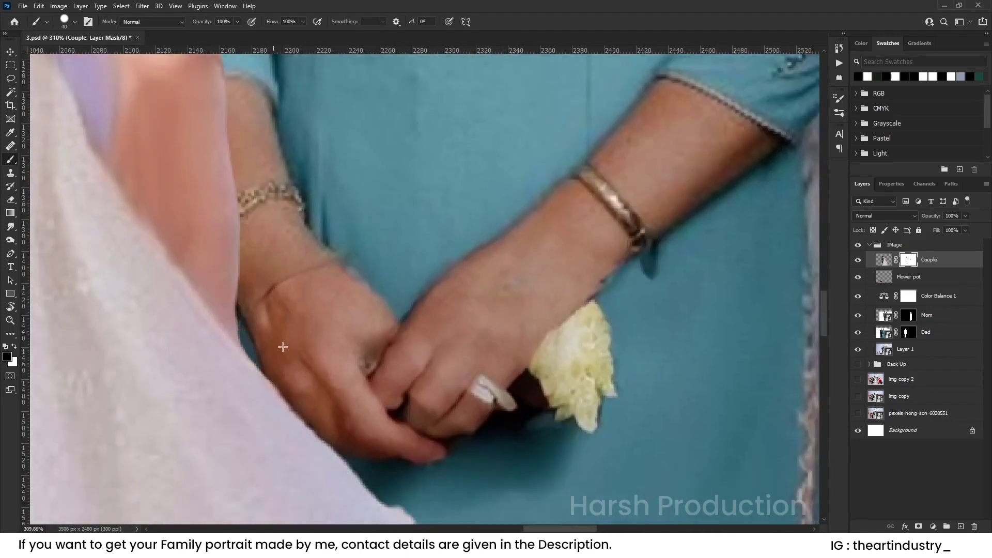
pyautogui.moveTo(376, 458); pyautogui.dragTo(275, 278)
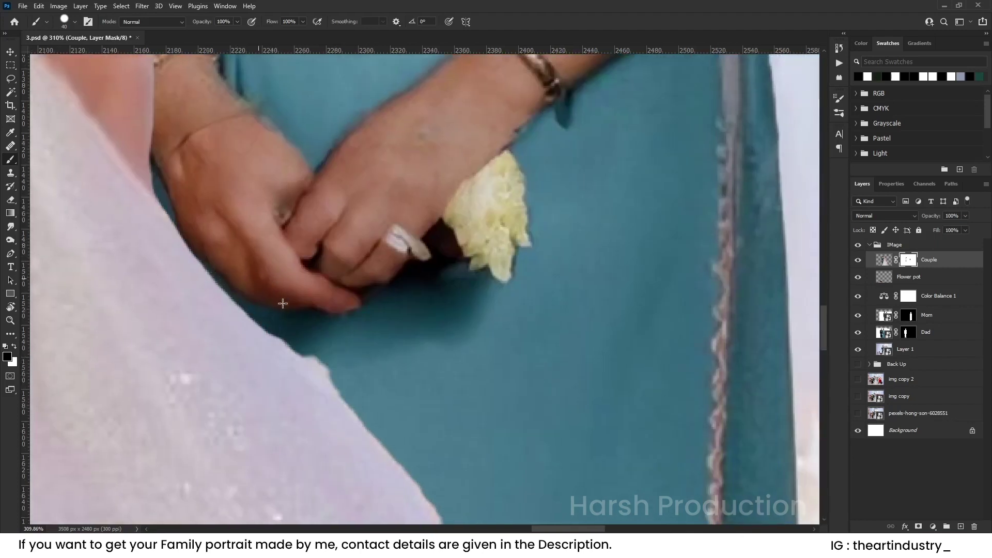
pyautogui.moveTo(419, 439)
pyautogui.mouseDown()
pyautogui.moveTo(322, 287)
pyautogui.moveTo(235, 219)
pyautogui.mouseUp()
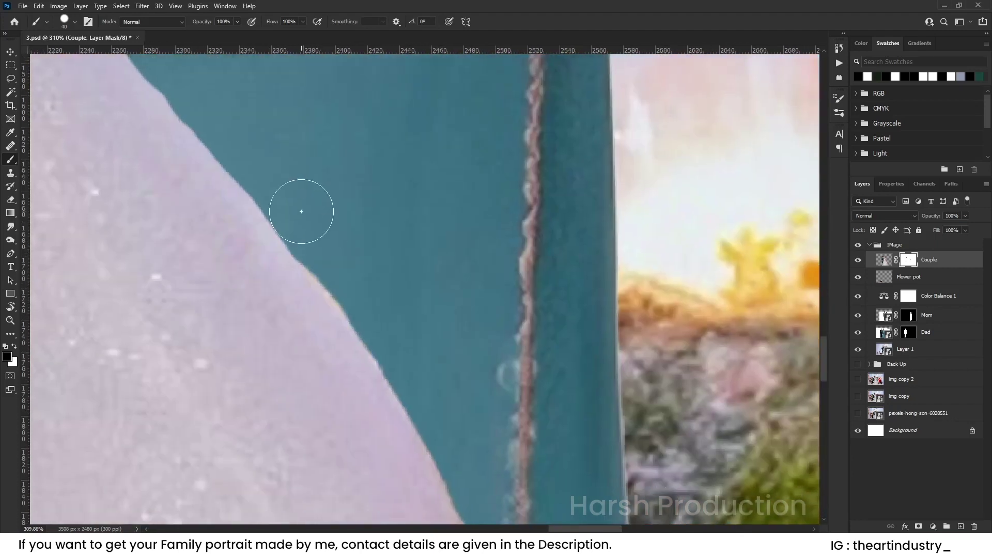
pyautogui.moveTo(421, 394); pyautogui.dragTo(310, 106)
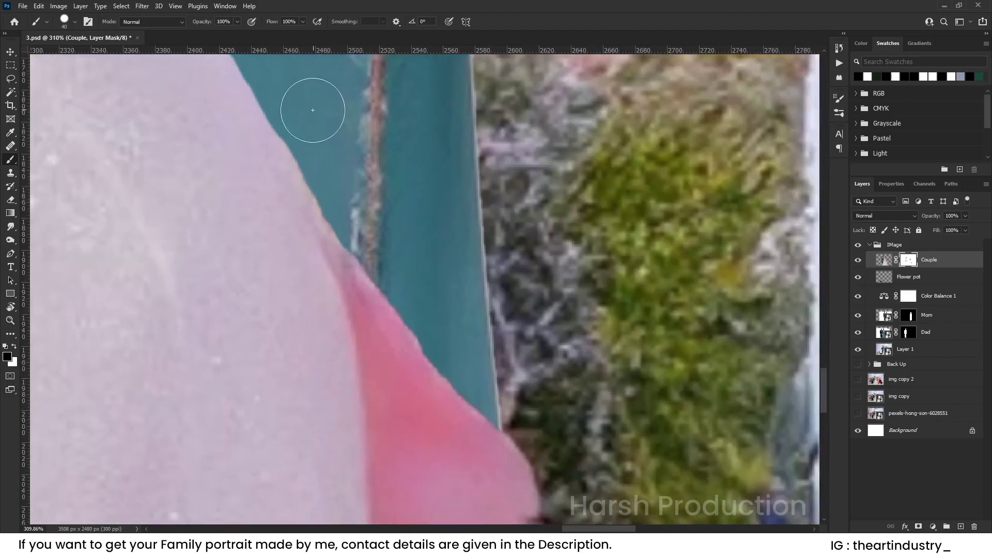
pyautogui.moveTo(400, 287); pyautogui.dragTo(288, 200)
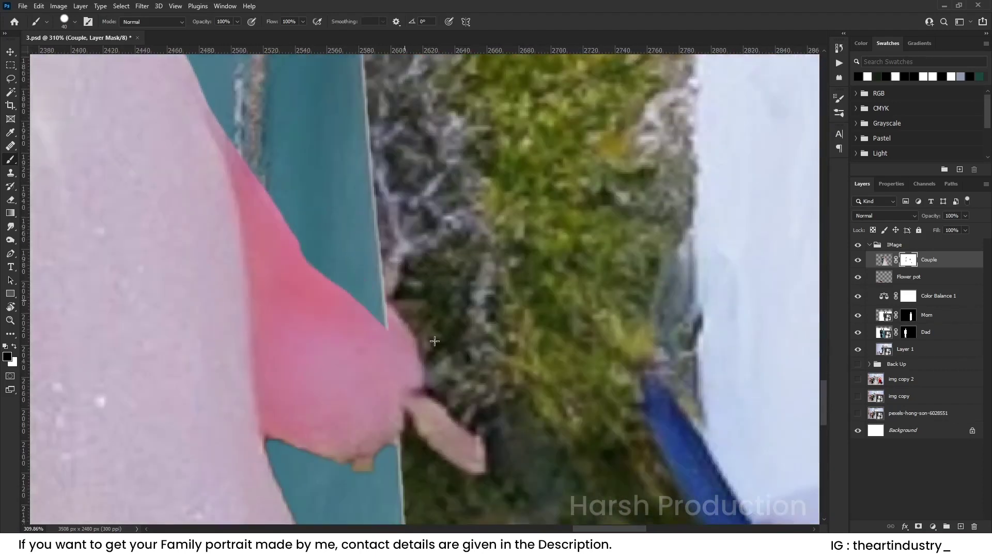
# Step: Refine the Couple mask along the lower edge of the pink fabric with a smaller brush, painting in black and restoring in white
pyautogui.scroll(-3, 284, 109)
pyautogui.moveTo(341, 383); pyautogui.dragTo(313, 376)
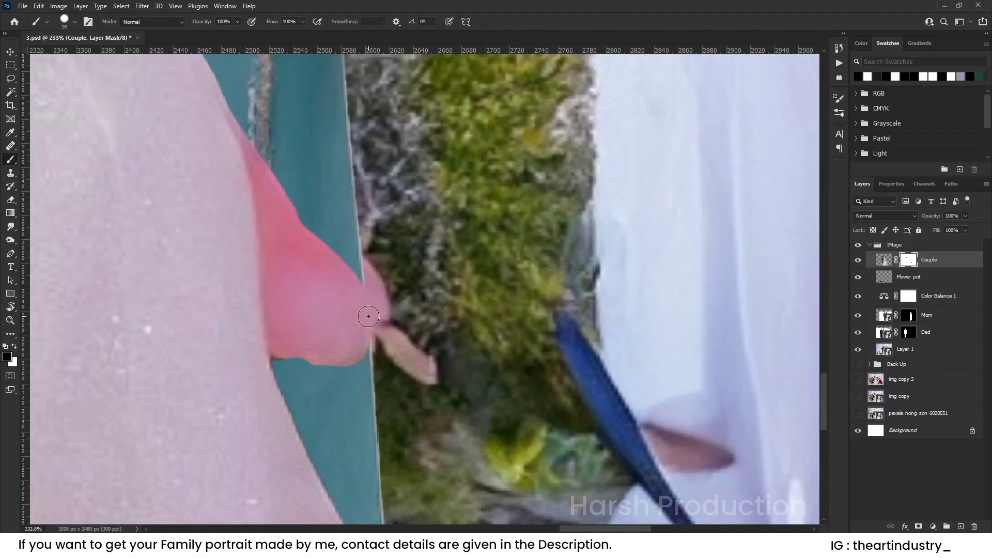
pyautogui.press('x')
pyautogui.moveTo(297, 358); pyautogui.dragTo(349, 353)
pyautogui.scroll(-10, 283, 327)
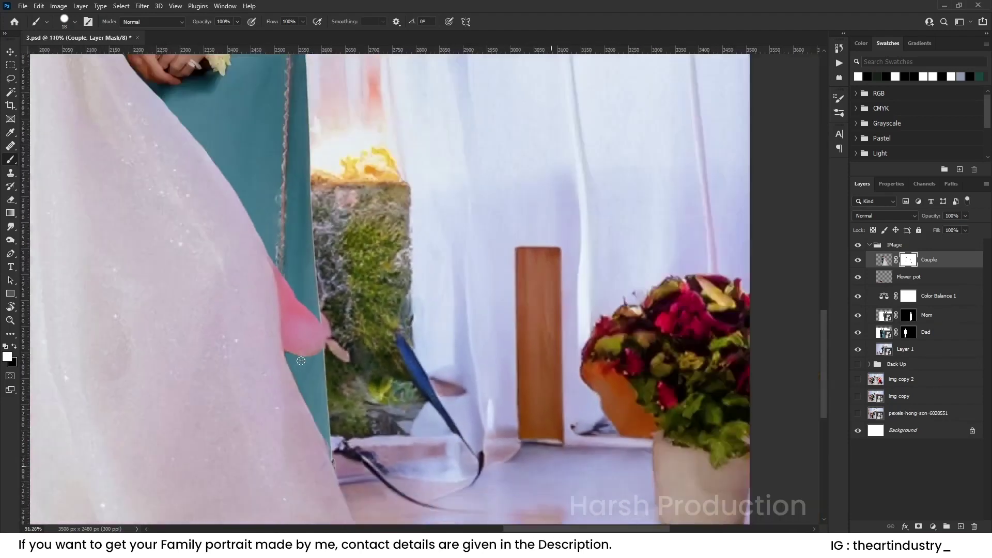
# Step: Add a new layer named Shadow directly above the Mom layer
pyautogui.scroll(8, 273, 286)
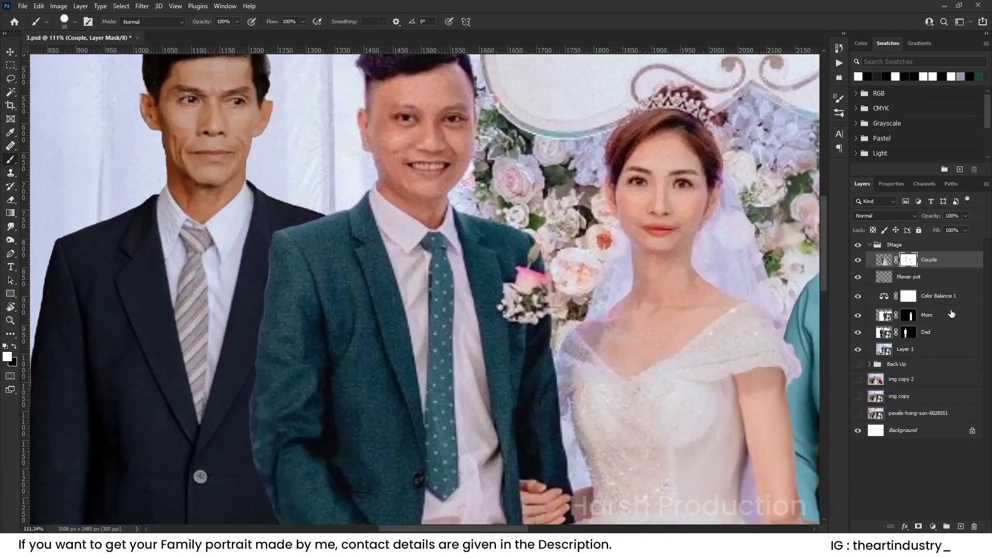
pyautogui.click(952, 315)
pyautogui.click(961, 527)
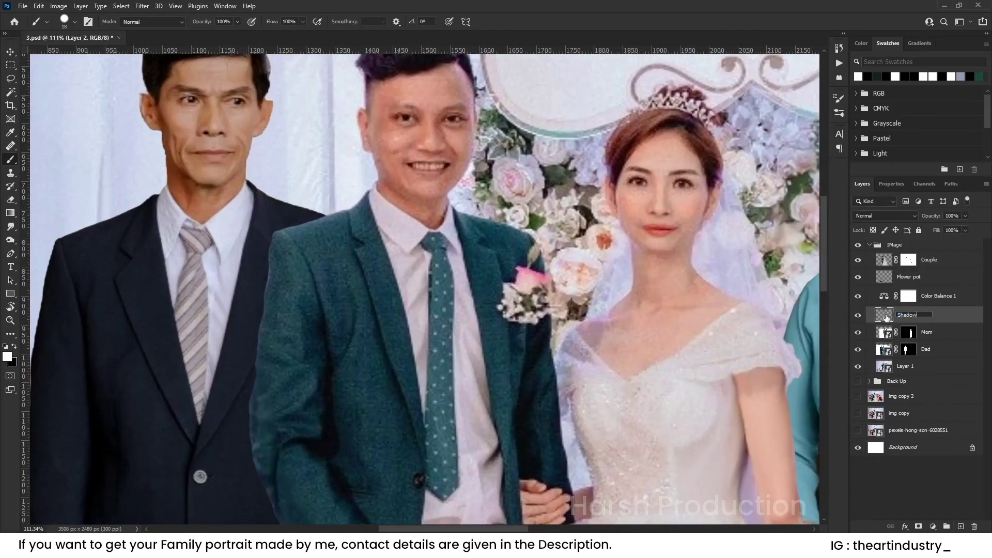
pyautogui.press('Return')
# Step: Paint a soft black shadow at 30% brush opacity on Dad's suit along the groom's shoulder and outer sleeve
pyautogui.scroll(5, 395, 261)
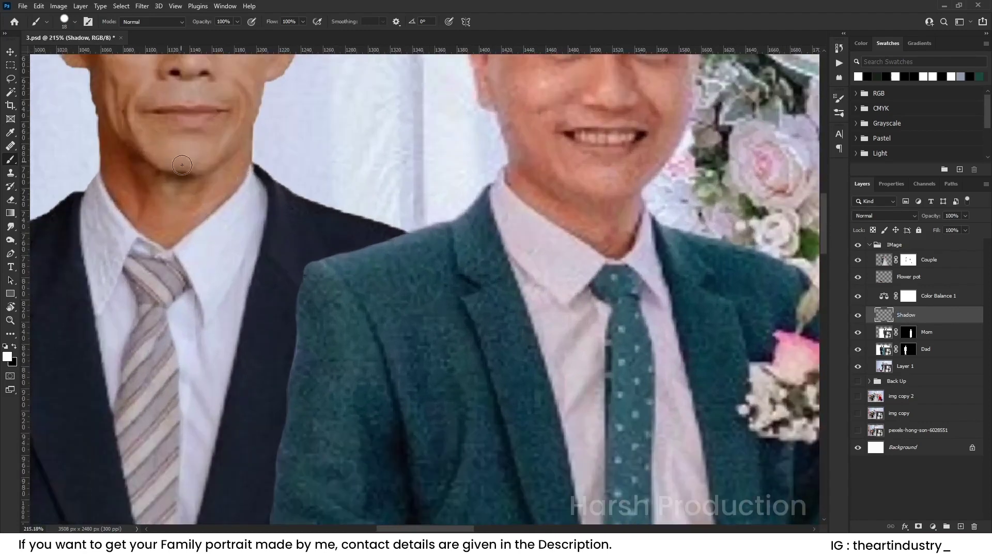
pyautogui.press('x')
pyautogui.click(238, 22)
pyautogui.rightClick(348, 239)
pyautogui.click(434, 372)
pyautogui.click(319, 263)
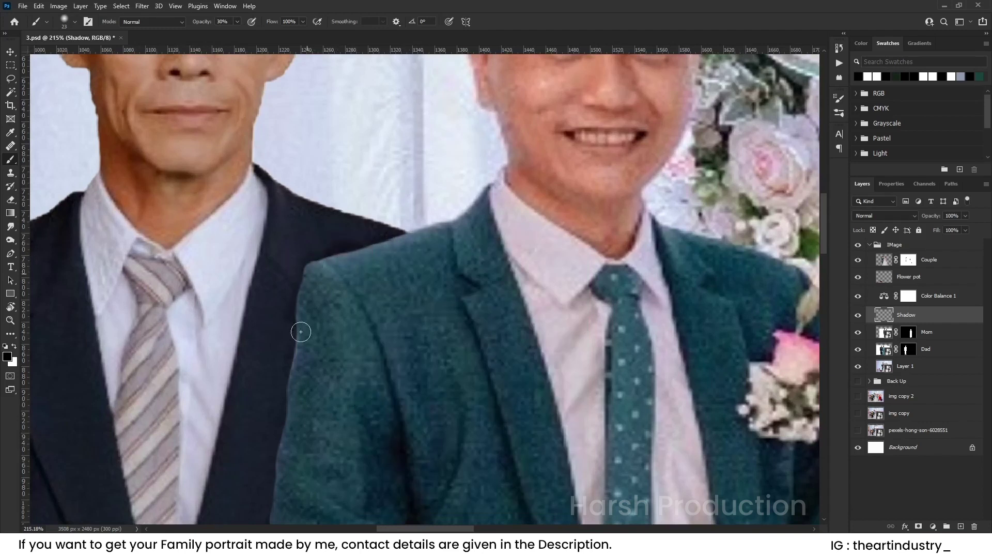
pyautogui.moveTo(305, 318); pyautogui.dragTo(290, 200)
pyautogui.moveTo(294, 238); pyautogui.dragTo(309, 242)
pyautogui.moveTo(290, 310); pyautogui.dragTo(298, 200)
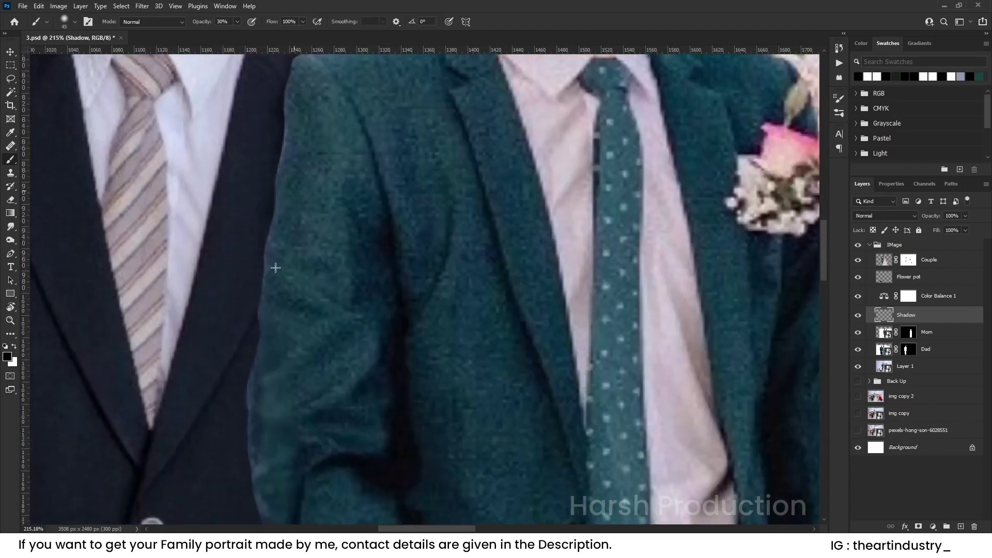
pyautogui.moveTo(274, 266)
pyautogui.mouseDown()
pyautogui.moveTo(294, 150)
pyautogui.moveTo(289, 171)
pyautogui.mouseUp()
pyautogui.moveTo(290, 275); pyautogui.dragTo(294, 214)
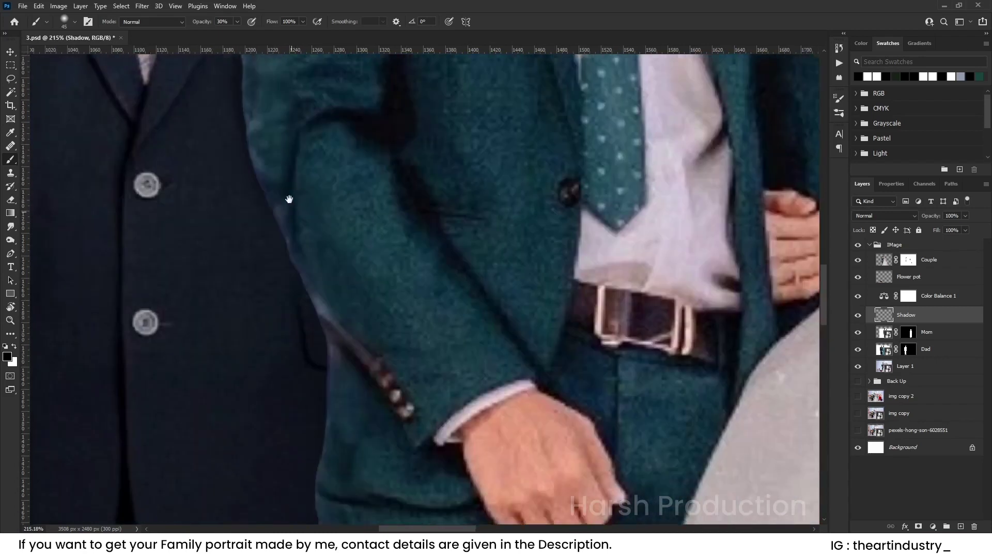
# Step: Lower the Shadow layer's fill to 46%
pyautogui.scroll(-6, 296, 294)
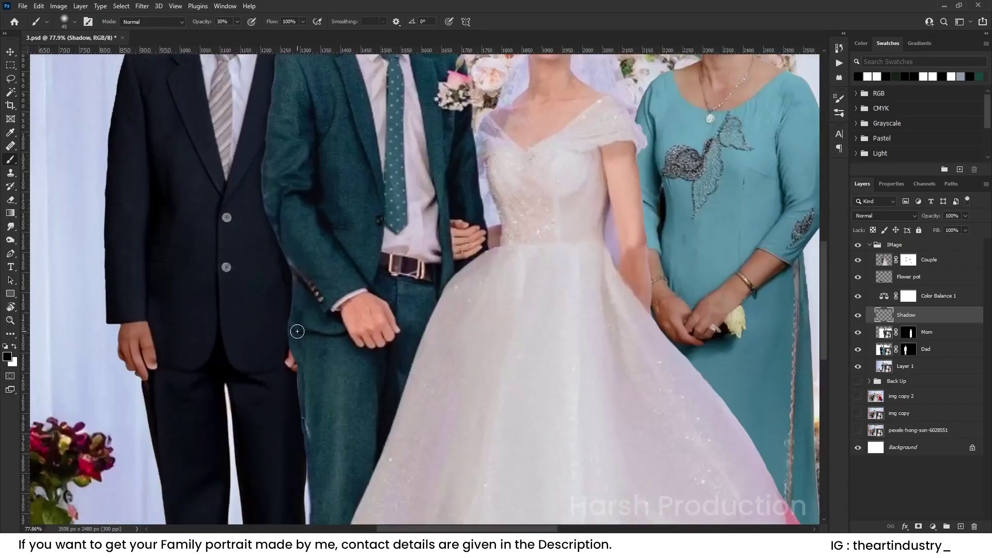
pyautogui.scroll(-3, 297, 332)
pyautogui.moveTo(314, 248); pyautogui.dragTo(323, 336)
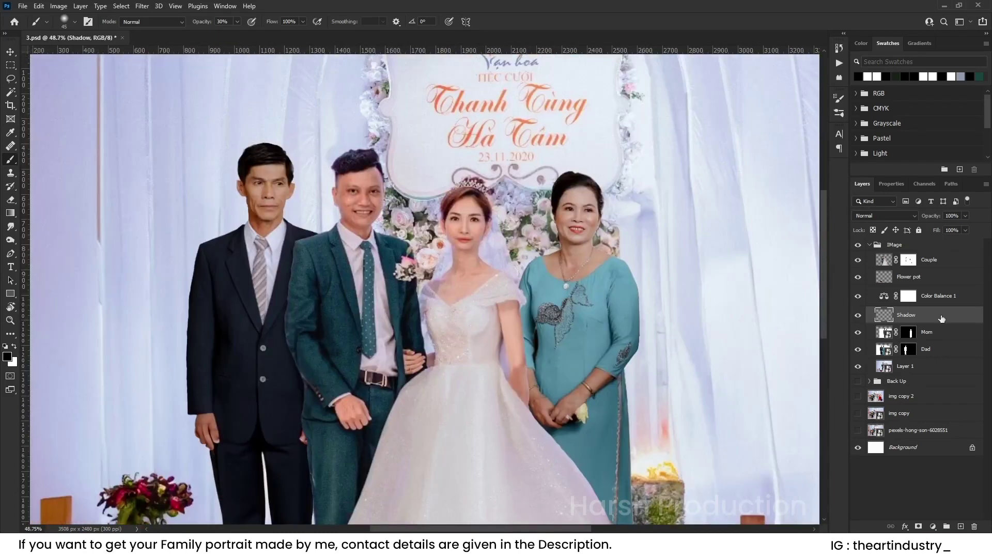
pyautogui.scroll(9, 305, 243)
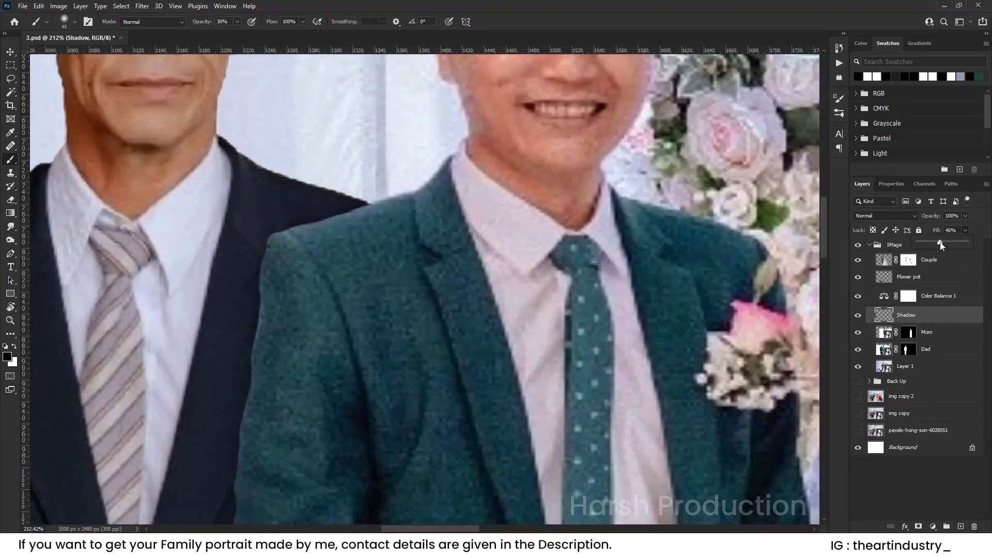
pyautogui.click(351, 219)
pyautogui.moveTo(263, 371); pyautogui.dragTo(272, 263)
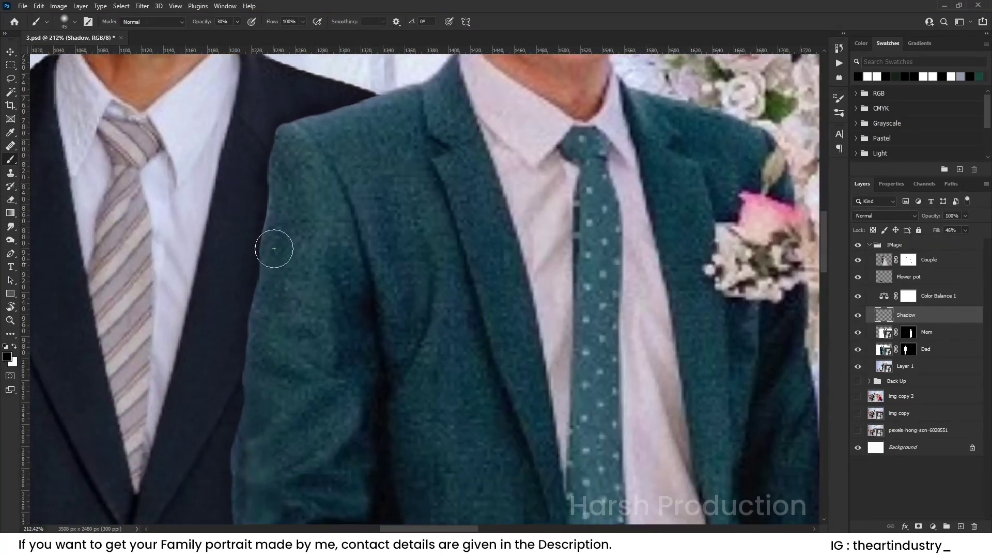
# Step: Compare the image with the Shadow layer hidden and shown, and reduce the layer's fill to 21%
pyautogui.scroll(-6, 263, 305)
pyautogui.scroll(-3, 292, 409)
pyautogui.scroll(-5, 295, 323)
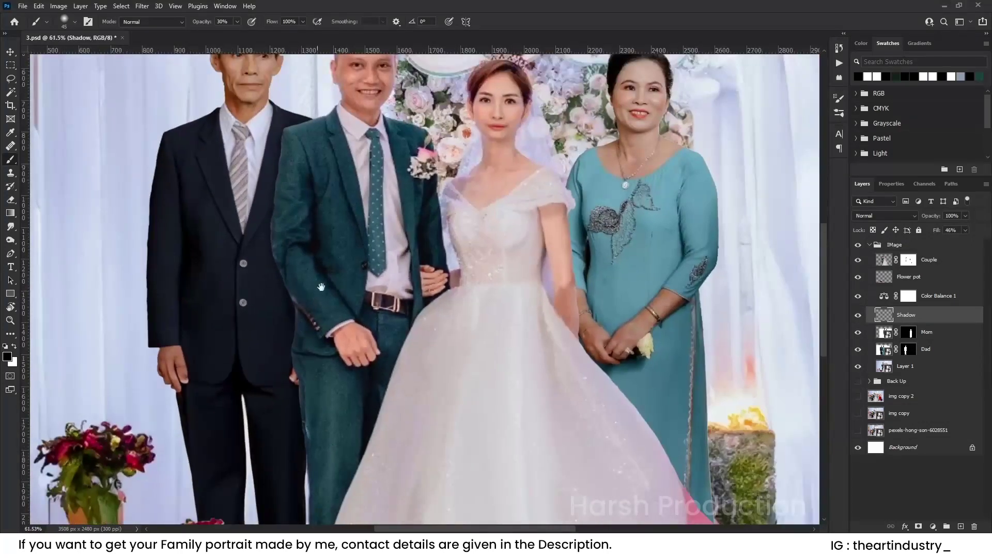
pyautogui.scroll(-4, 310, 315)
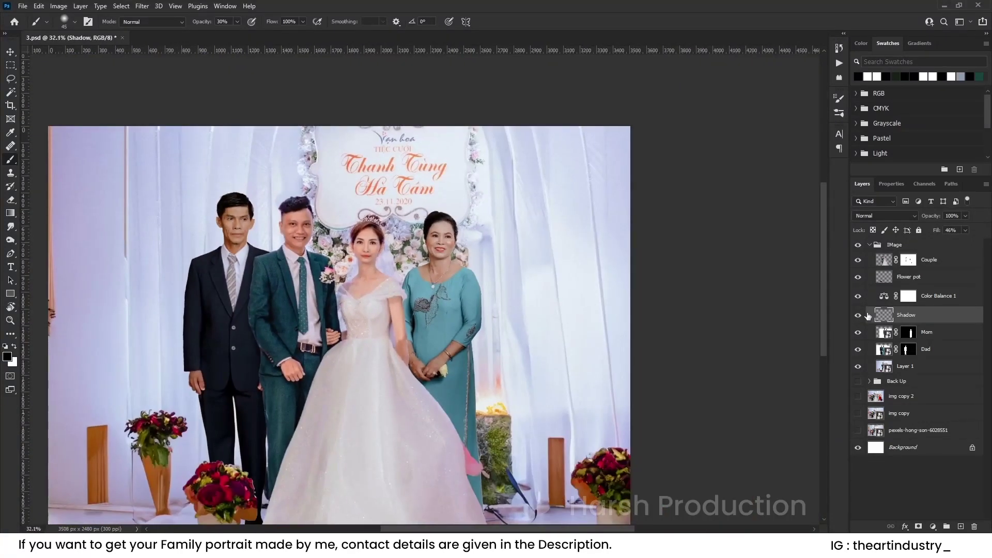
pyautogui.click(857, 315)
pyautogui.click(858, 315)
# Step: Paint soft shadows on Mom's dress and hands along the bride's sleeve, arm and gown edge
pyautogui.scroll(8, 405, 330)
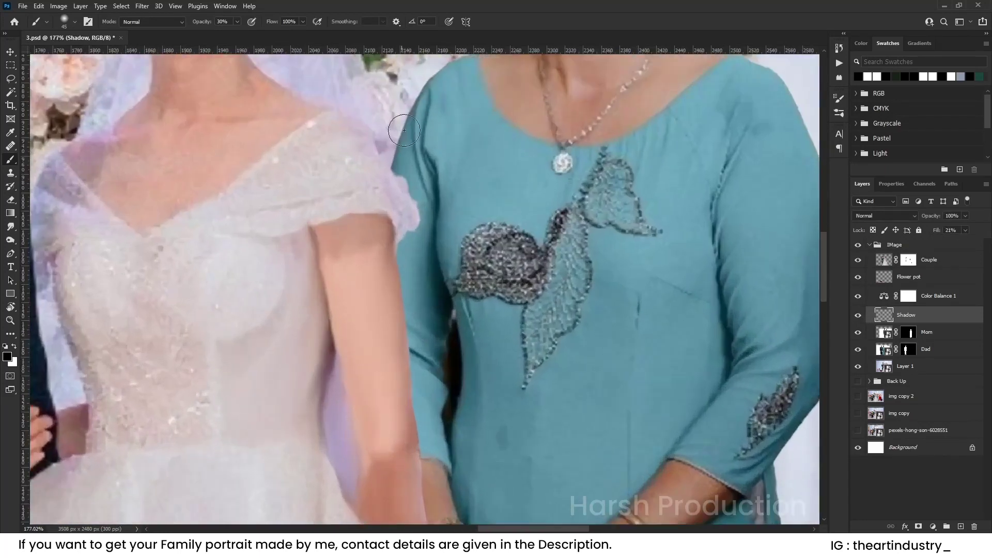
pyautogui.moveTo(394, 342); pyautogui.dragTo(380, 220)
pyautogui.moveTo(377, 310); pyautogui.dragTo(360, 161)
pyautogui.moveTo(401, 364); pyautogui.dragTo(337, 225)
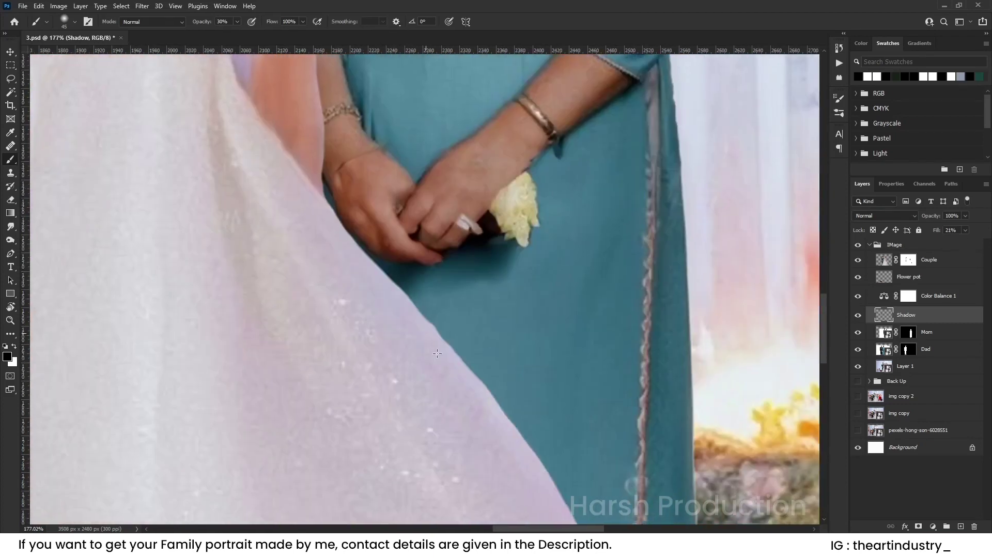
pyautogui.moveTo(411, 318); pyautogui.dragTo(323, 192)
pyautogui.moveTo(445, 352); pyautogui.dragTo(371, 234)
pyautogui.moveTo(440, 345); pyautogui.dragTo(297, 129)
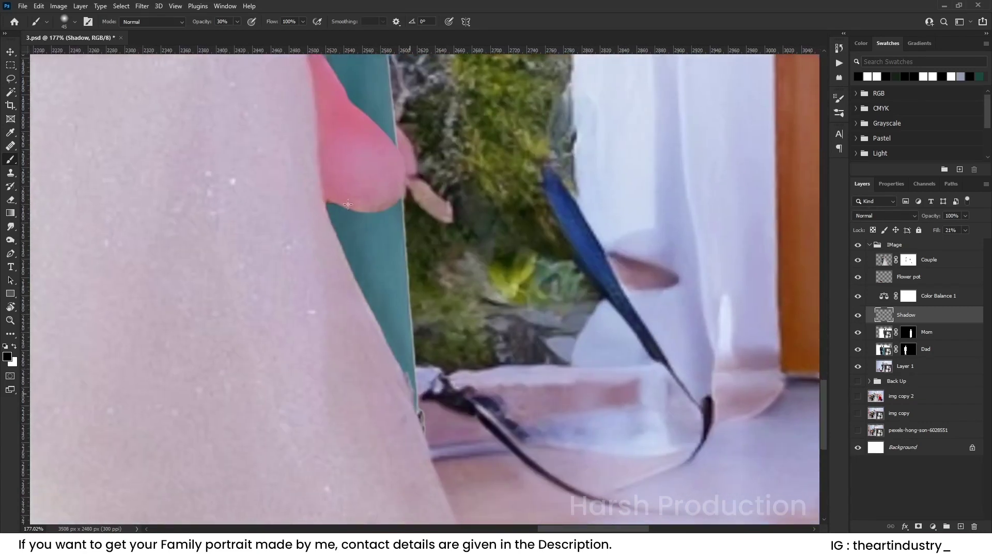
# Step: Collapse the IMage group and move the whole group up and slightly left so the bride's gown hem fits on the canvas
pyautogui.scroll(-5, 336, 294)
pyautogui.scroll(-4, 381, 373)
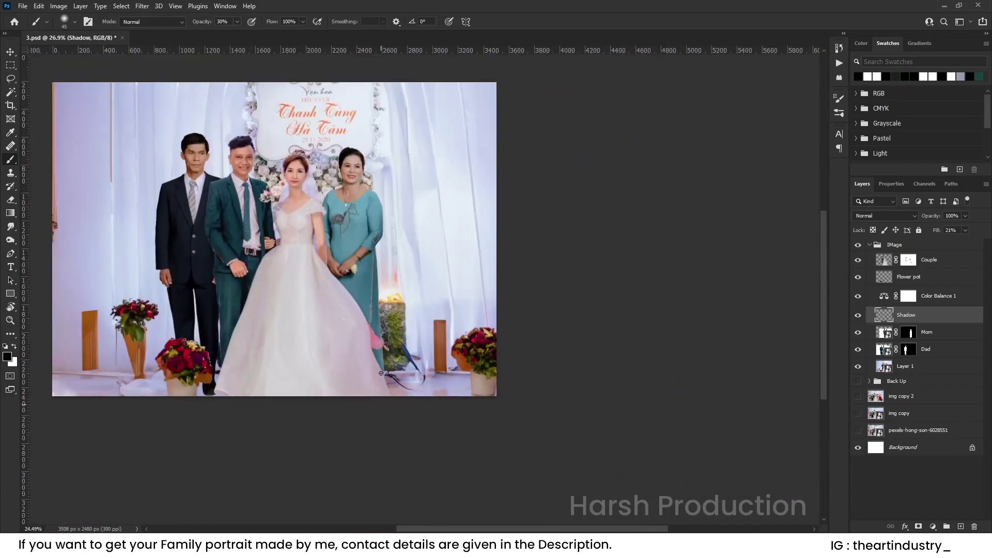
pyautogui.scroll(1, 293, 281)
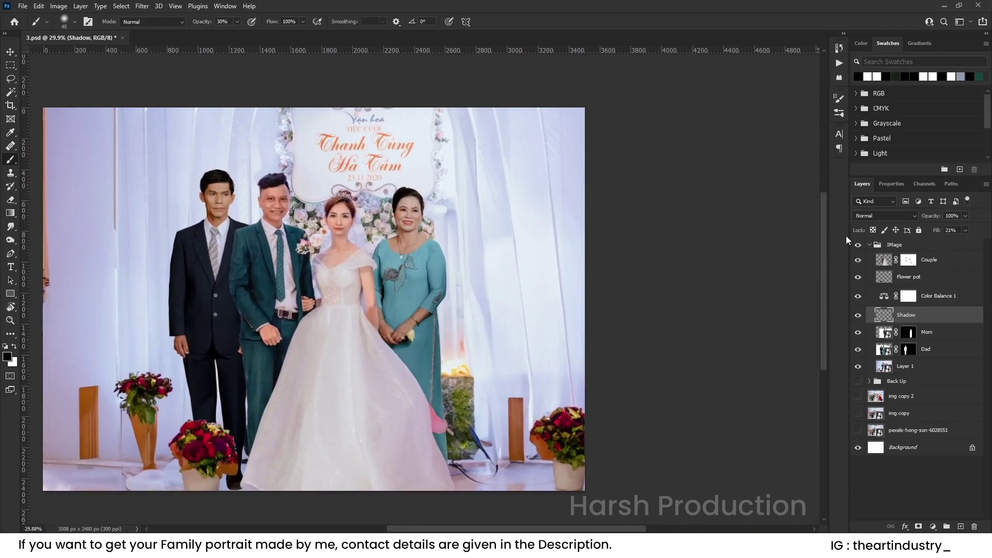
pyautogui.click(894, 244)
pyautogui.click(868, 244)
pyautogui.hotkey('ctrl', 't')
pyautogui.moveTo(411, 275); pyautogui.dragTo(408, 249)
pyautogui.scroll(-1, 408, 249)
pyautogui.hscroll(-1, 398, 293)
pyautogui.moveTo(398, 293); pyautogui.dragTo(392, 303)
pyautogui.press('Return')
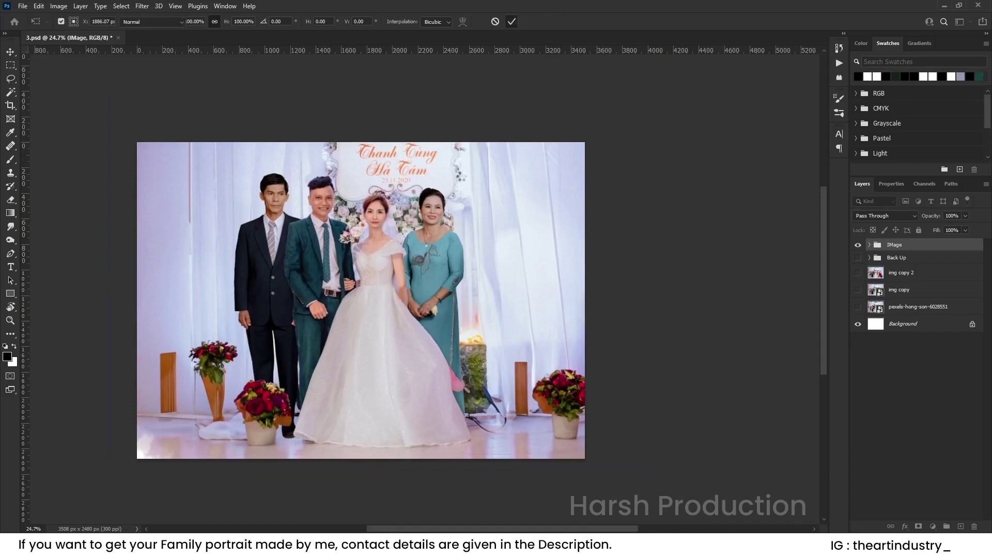
# Step: Stamp all visible layers into a new merged layer above the IMage group
pyautogui.press('b')
pyautogui.scroll(3, 395, 193)
pyautogui.scroll(1, 396, 193)
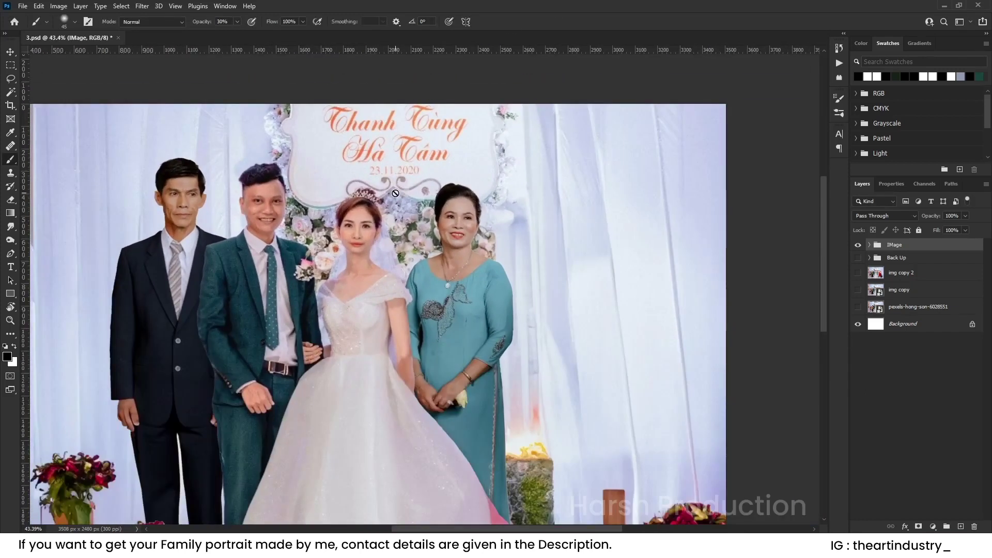
pyautogui.hotkey('ctrl', 'shift', 'alt', 'e')
# Step: Smooth the skin on Dad's face and neck on the merged layer using the Smudge tool at 30% strength
pyautogui.scroll(-1, 143, 194)
pyautogui.click(10, 239)
pyautogui.click(11, 226)
pyautogui.scroll(10, 168, 181)
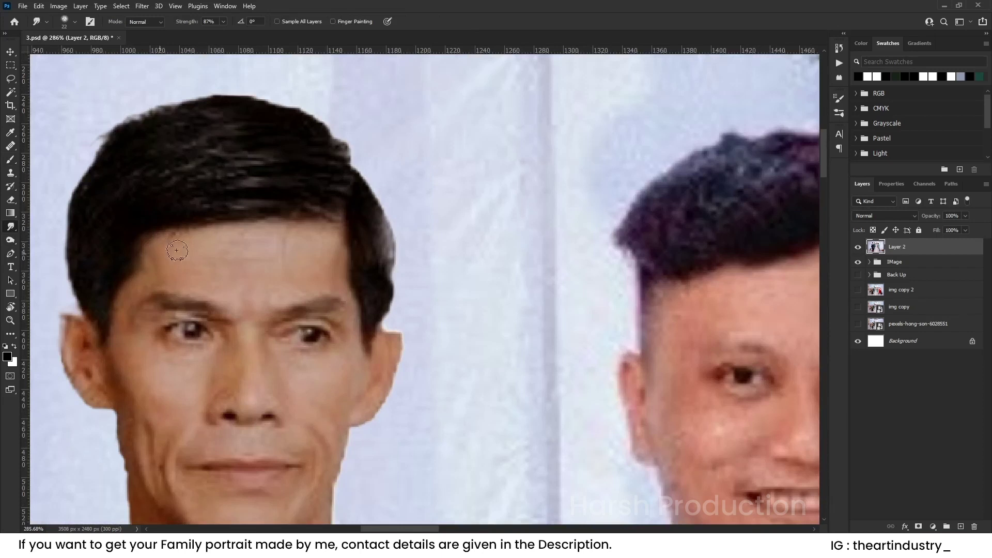
pyautogui.moveTo(201, 33); pyautogui.dragTo(195, 34)
pyautogui.moveTo(267, 267); pyautogui.dragTo(182, 222)
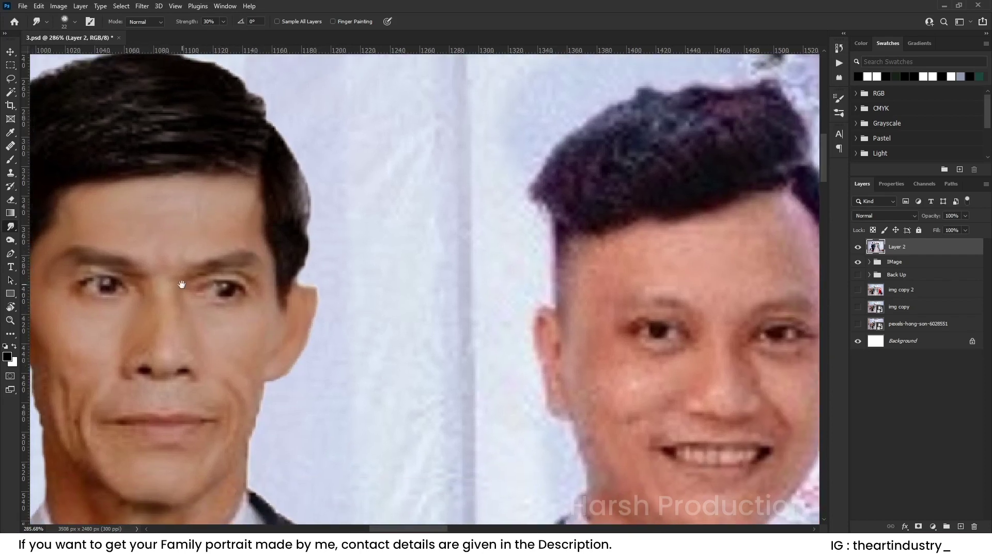
pyautogui.moveTo(227, 352); pyautogui.dragTo(197, 283)
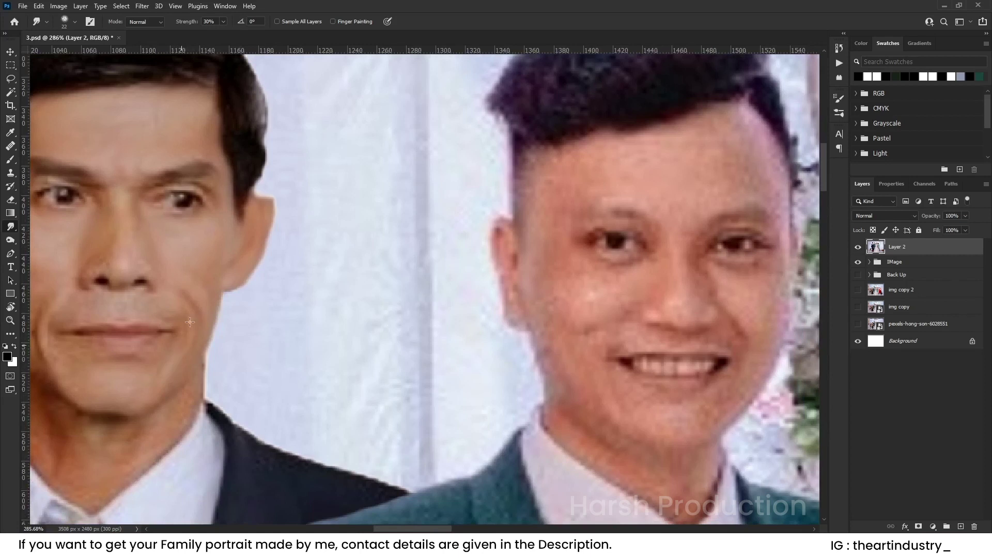
pyautogui.moveTo(168, 417); pyautogui.dragTo(216, 330)
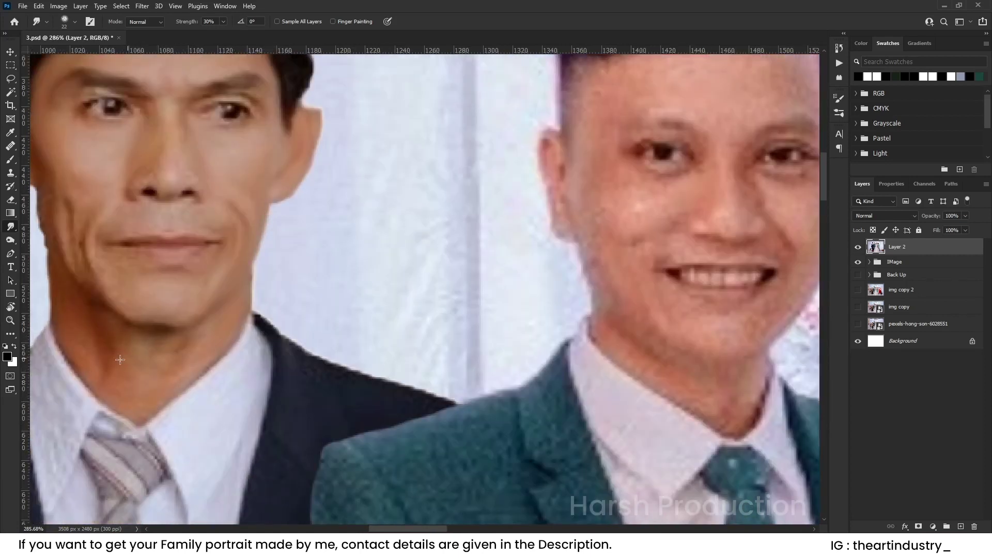
pyautogui.moveTo(104, 331); pyautogui.dragTo(180, 407)
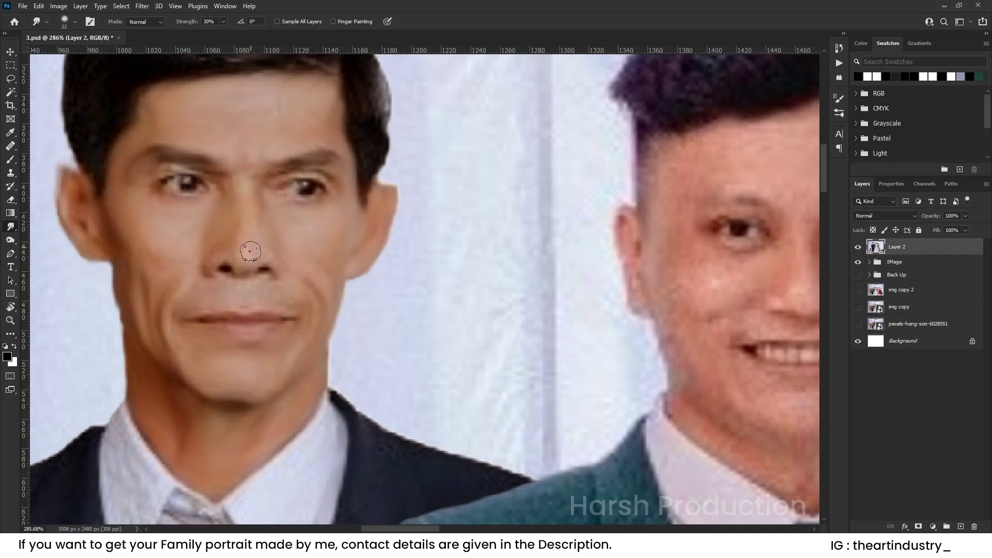
pyautogui.moveTo(204, 195); pyautogui.dragTo(157, 323)
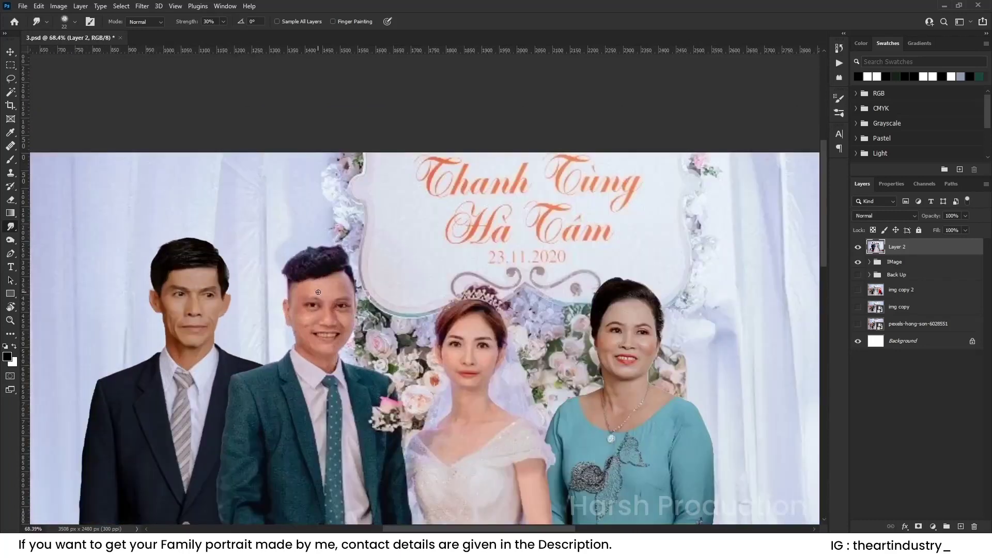
# Step: Smooth the skin on the groom's face and neck on Layer 2 using the Smudge tool at 30% strength
pyautogui.scroll(6, 331, 289)
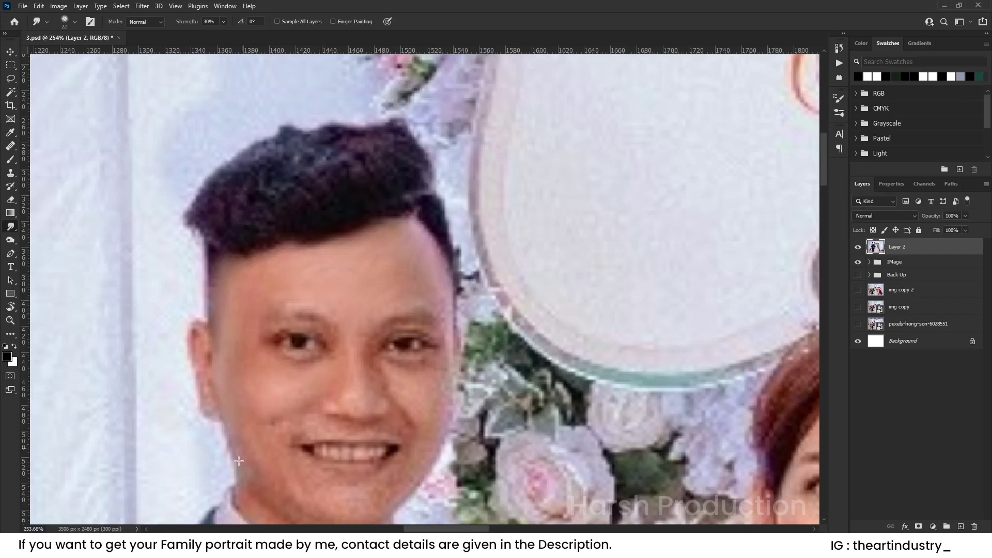
pyautogui.moveTo(236, 343); pyautogui.dragTo(232, 341)
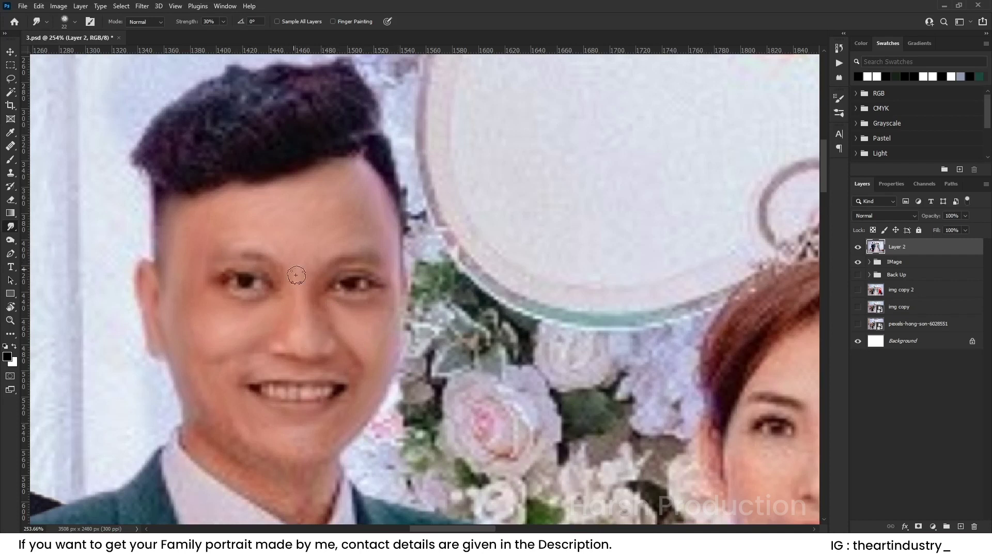
pyautogui.scroll(-3, 225, 323)
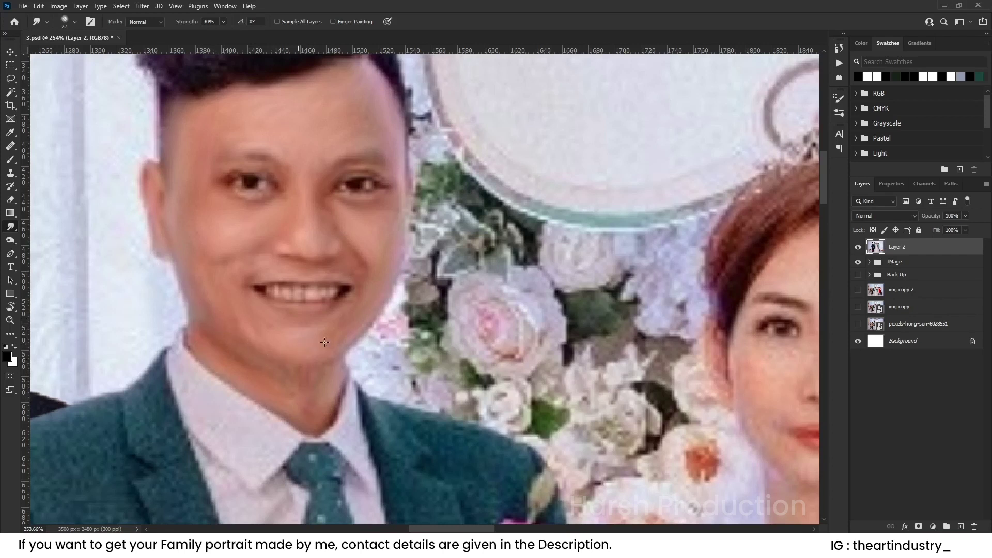
pyautogui.moveTo(188, 344); pyautogui.dragTo(238, 300)
pyautogui.scroll(-10, 237, 300)
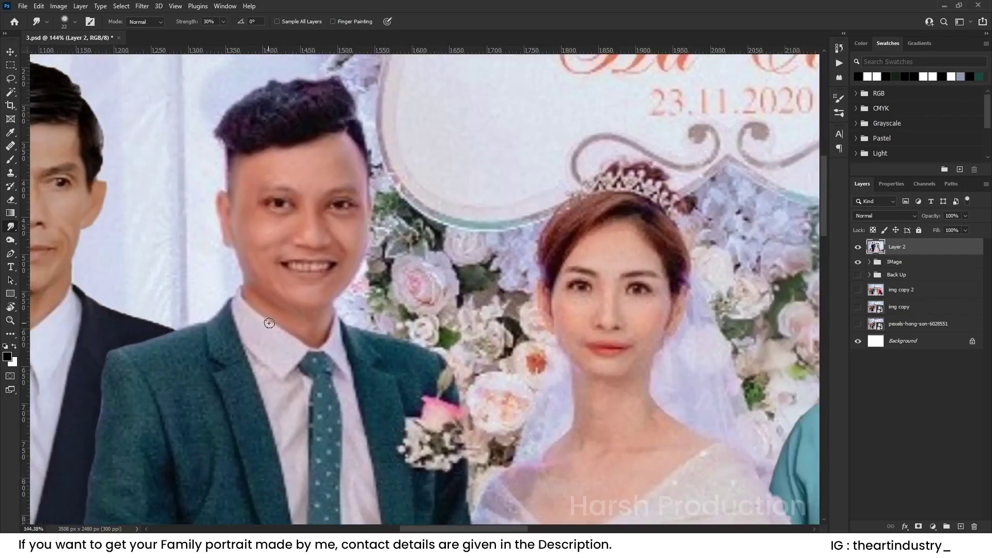
pyautogui.scroll(-3, 242, 281)
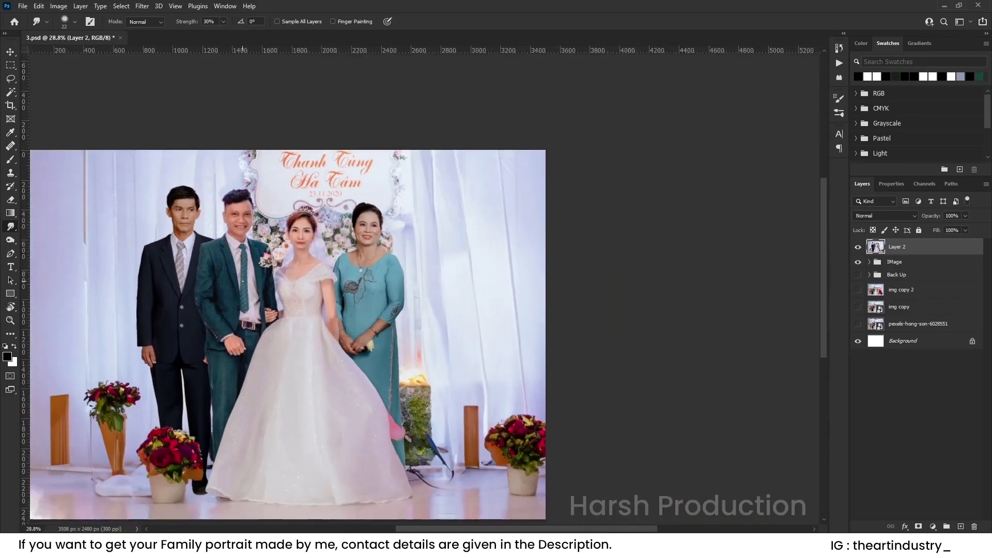
# Step: Convert Layer 2 to a smart object and open the Camera Raw Filter on it
pyautogui.rightClick(923, 248)
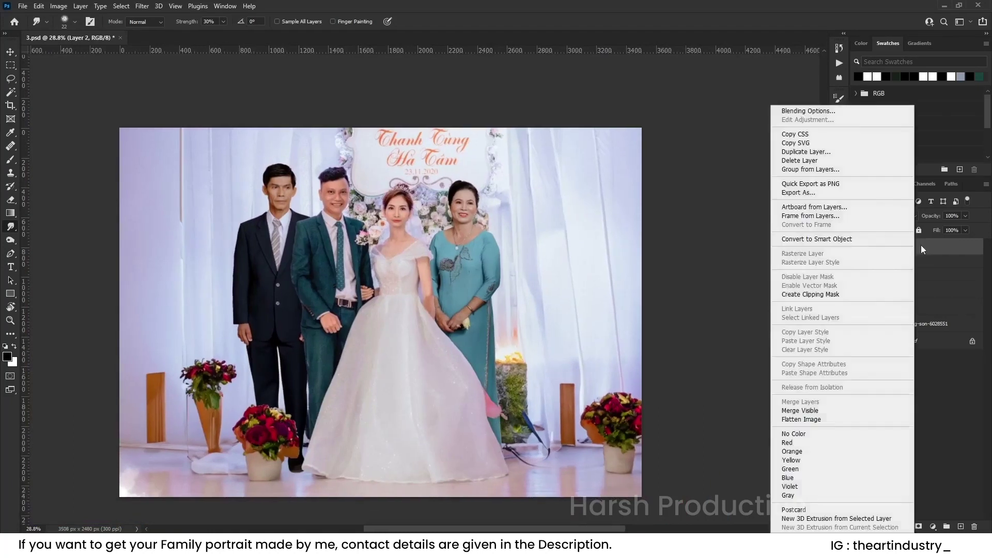
pyautogui.click(826, 239)
pyautogui.click(142, 6)
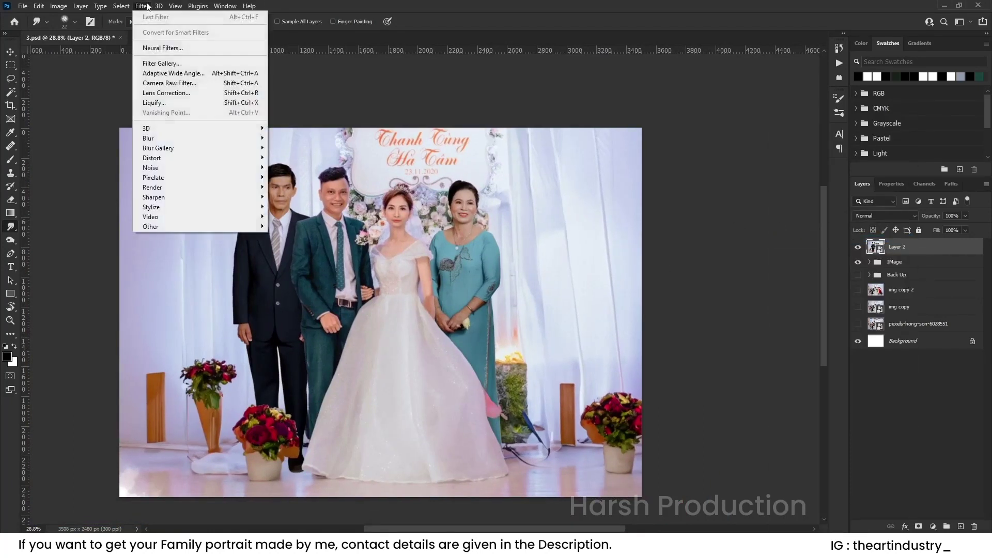
pyautogui.click(176, 84)
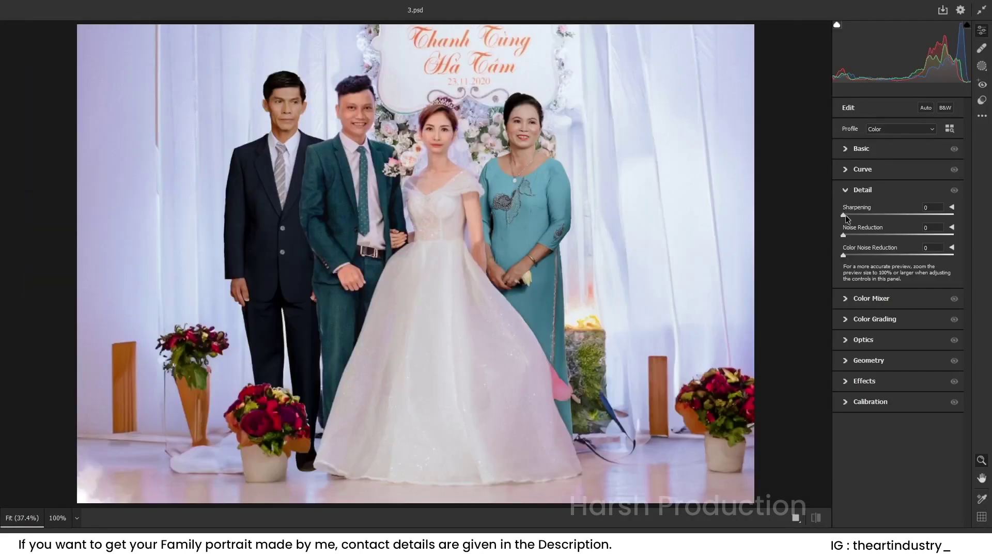
# Step: Increase the Camera Raw sharpening, then set Exposure to +0.20 and Highlights to -6
pyautogui.click(887, 213)
pyautogui.click(847, 149)
pyautogui.moveTo(901, 230); pyautogui.dragTo(904, 232)
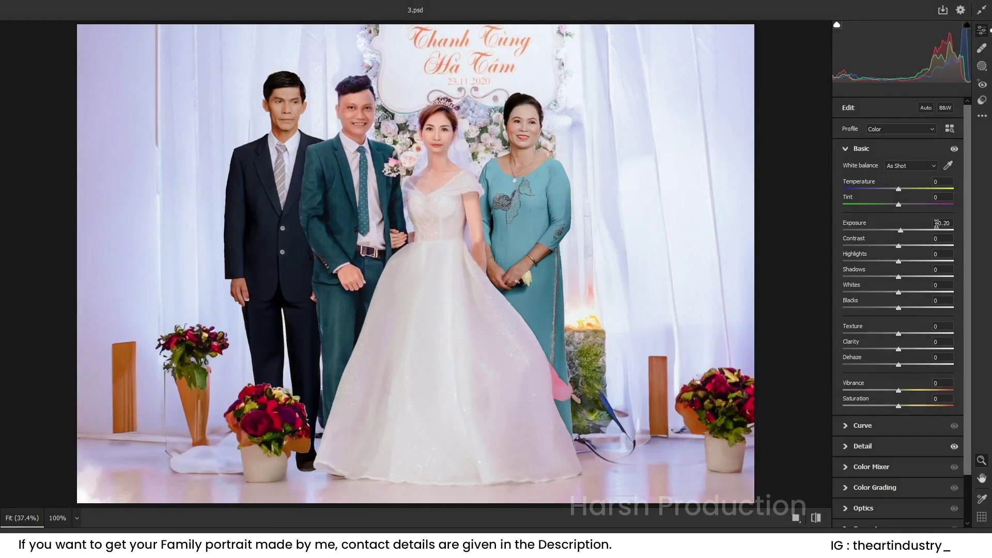
pyautogui.moveTo(900, 245)
pyautogui.mouseDown()
pyautogui.moveTo(910, 245)
pyautogui.moveTo(901, 245)
pyautogui.moveTo(913, 261)
pyautogui.moveTo(895, 262)
pyautogui.mouseUp()
# Step: Set Texture to +54, Vibrance to +5 and Clarity to +10, and apply the Camera Raw Filter
pyautogui.moveTo(899, 334); pyautogui.dragTo(927, 333)
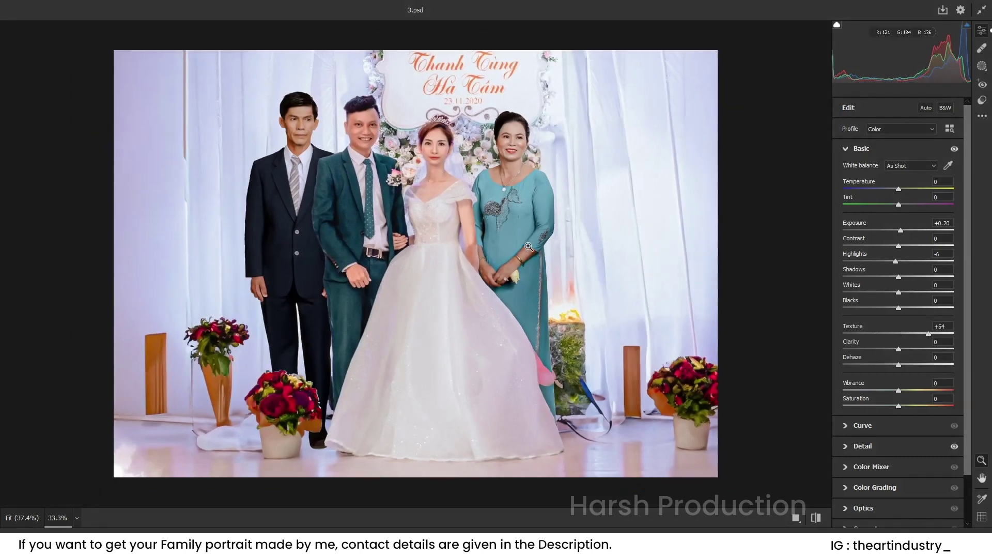
pyautogui.moveTo(898, 390)
pyautogui.mouseDown()
pyautogui.moveTo(923, 393)
pyautogui.moveTo(900, 391)
pyautogui.mouseUp()
pyautogui.moveTo(898, 350); pyautogui.dragTo(920, 345)
pyautogui.write('4')
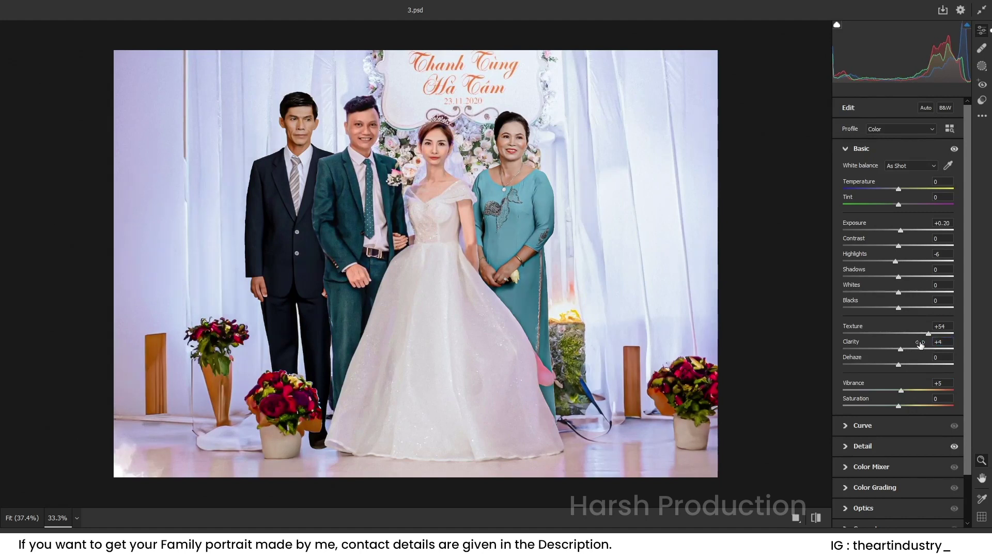
pyautogui.click(939, 342)
pyautogui.write('10')
pyautogui.click(927, 529)
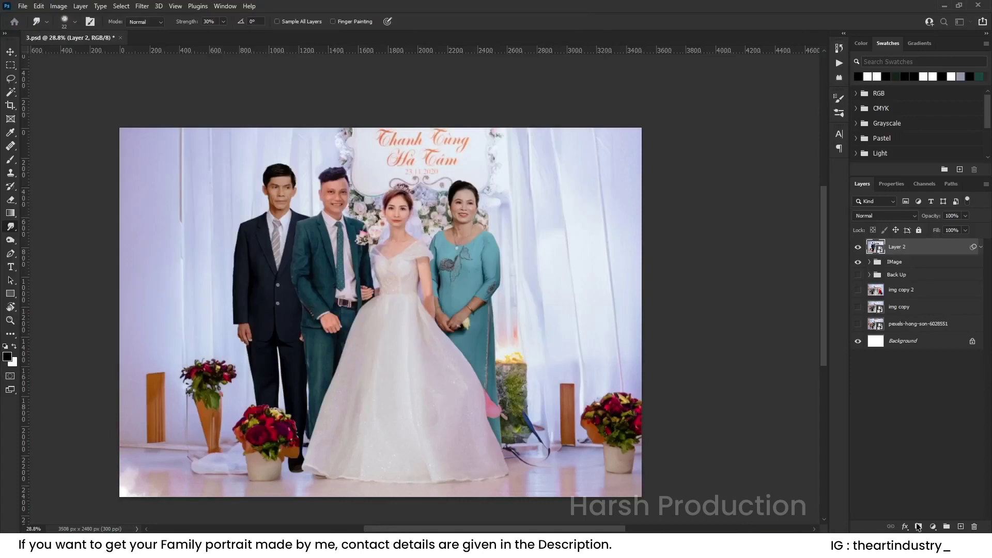
# Step: Save the document after inspecting the filtered composite up close
pyautogui.scroll(7, 292, 141)
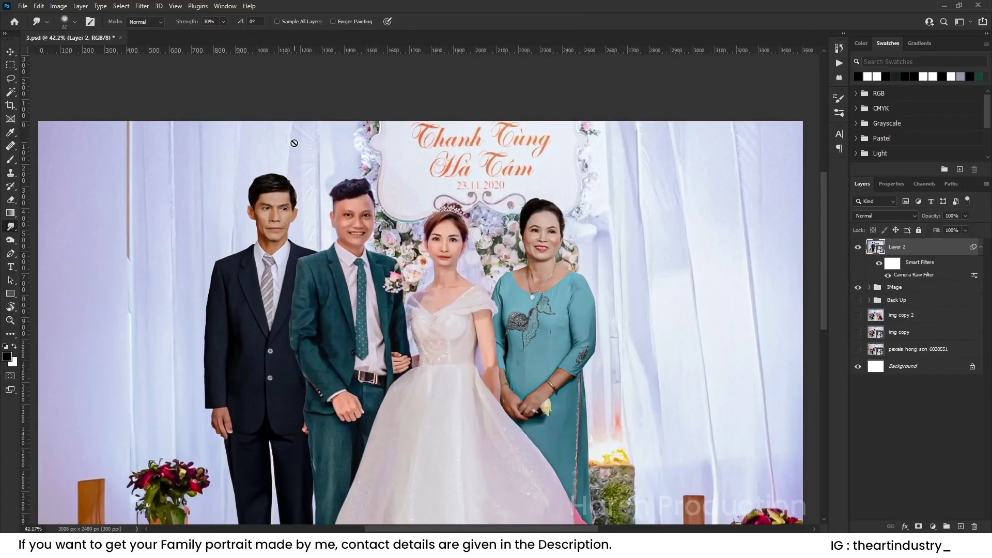
pyautogui.scroll(-6, 303, 155)
pyautogui.scroll(-2, 303, 156)
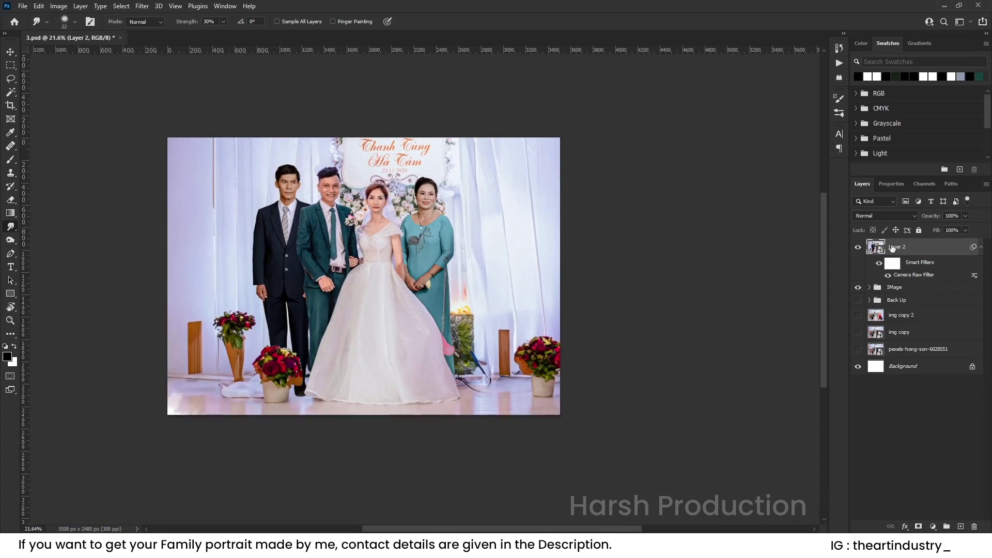
pyautogui.click(22, 6)
pyautogui.click(55, 119)
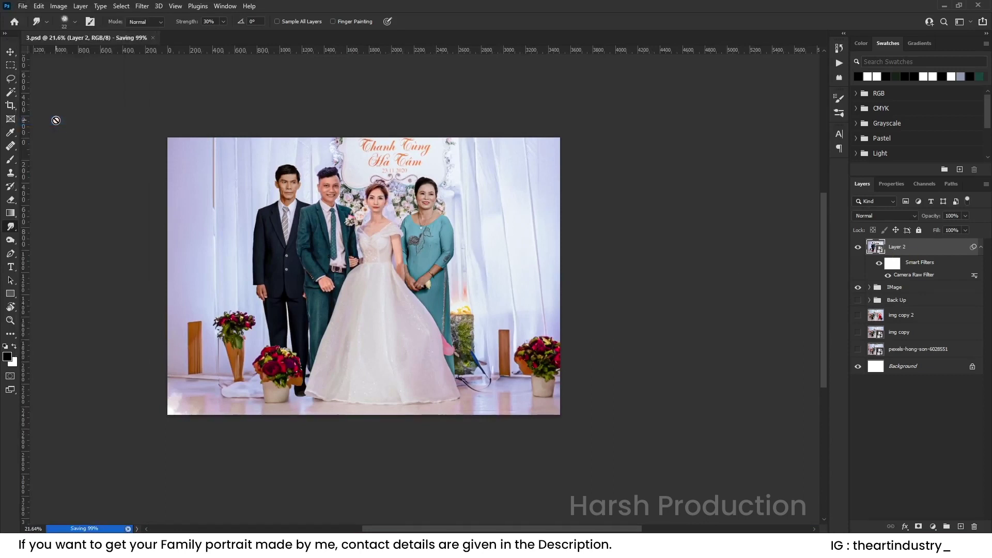
pyautogui.moveTo(269, 548)
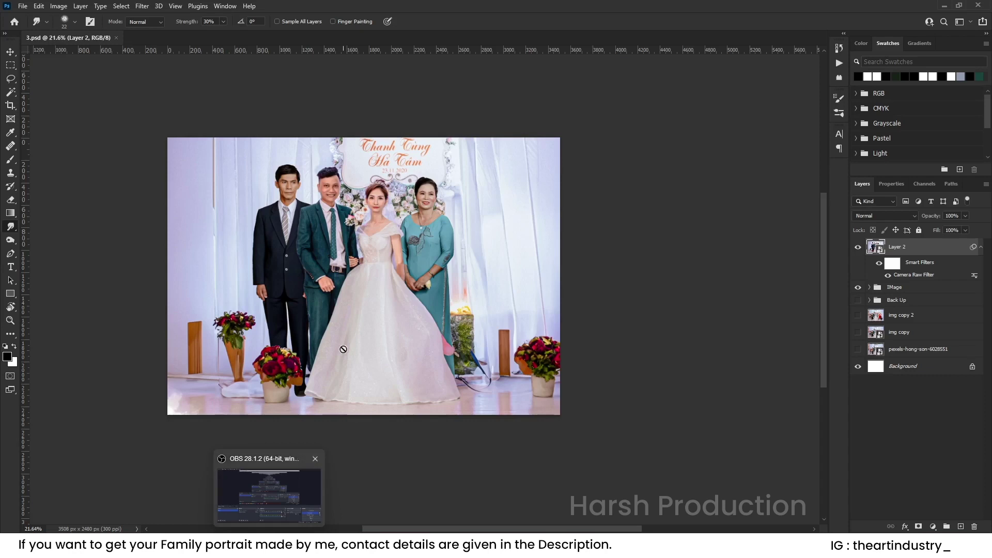
# Step: Hide the IMage group and show the original pexels-hong-son-6028551 photo layer beneath Layer 2
pyautogui.click(858, 247)
pyautogui.click(858, 247)
pyautogui.scroll(2, 459, 256)
pyautogui.moveTo(513, 279); pyautogui.dragTo(620, 292)
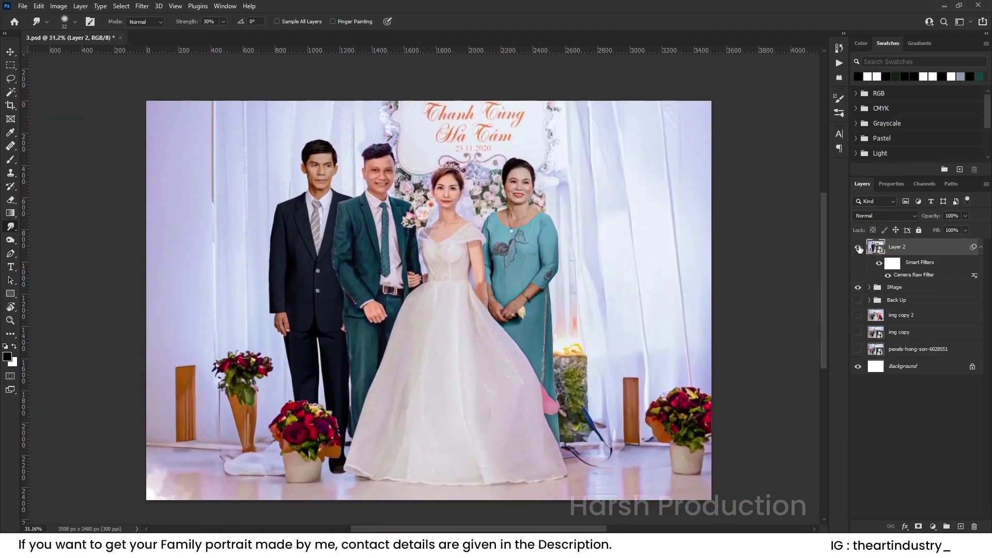
pyautogui.click(857, 247)
pyautogui.click(858, 349)
pyautogui.click(857, 287)
# Step: Toggle Layer 2's visibility to compare the finished composite with the original couple photo
pyautogui.click(858, 248)
pyautogui.click(858, 247)
pyautogui.click(858, 247)
pyautogui.click(858, 247)
pyautogui.click(858, 247)
pyautogui.click(858, 248)
pyautogui.click(858, 248)
pyautogui.click(858, 247)
# Step: Save the document and export the composite as a JPG at 100% quality and 3508 x 2480 px
pyautogui.click(22, 6)
pyautogui.click(31, 120)
pyautogui.click(23, 6)
pyautogui.moveTo(70, 169)
pyautogui.click(190, 176)
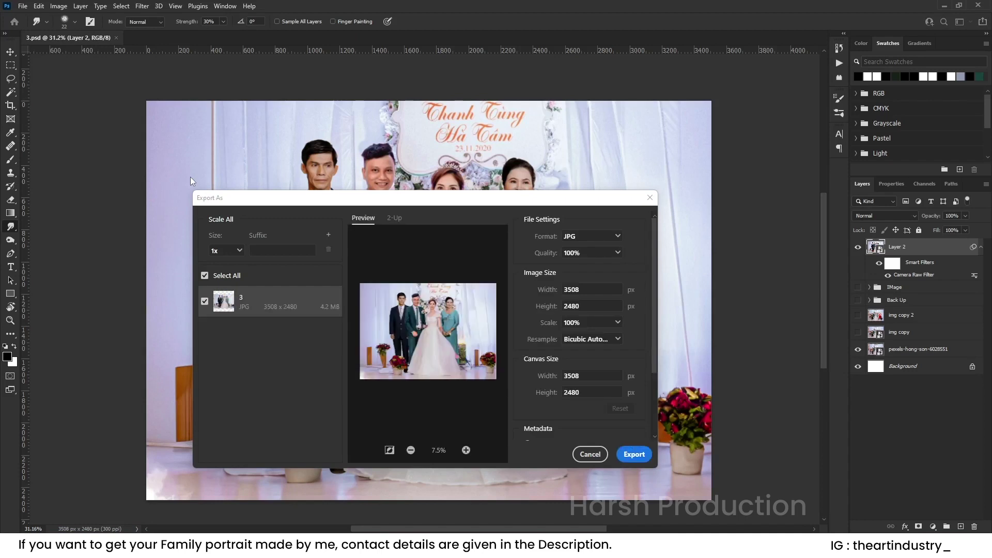
pyautogui.click(635, 455)
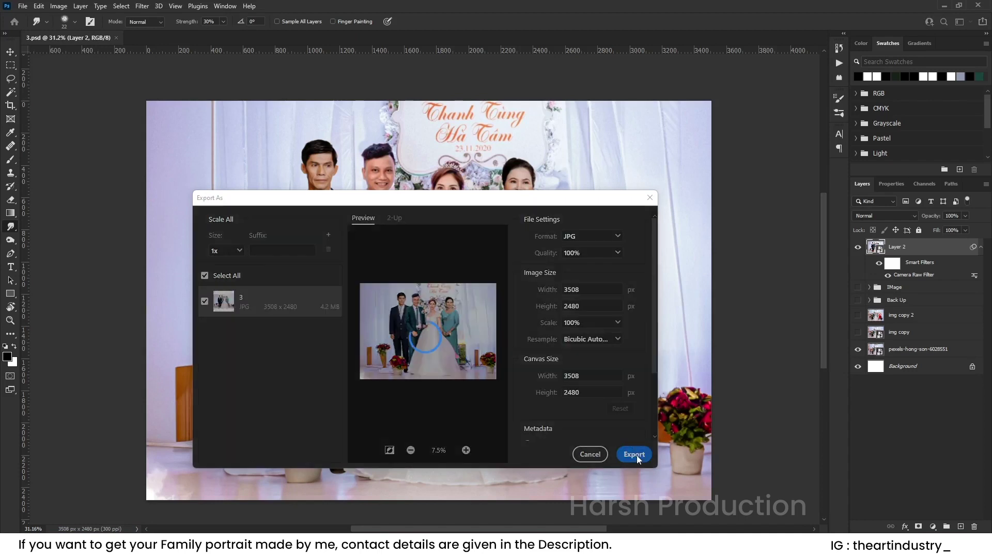